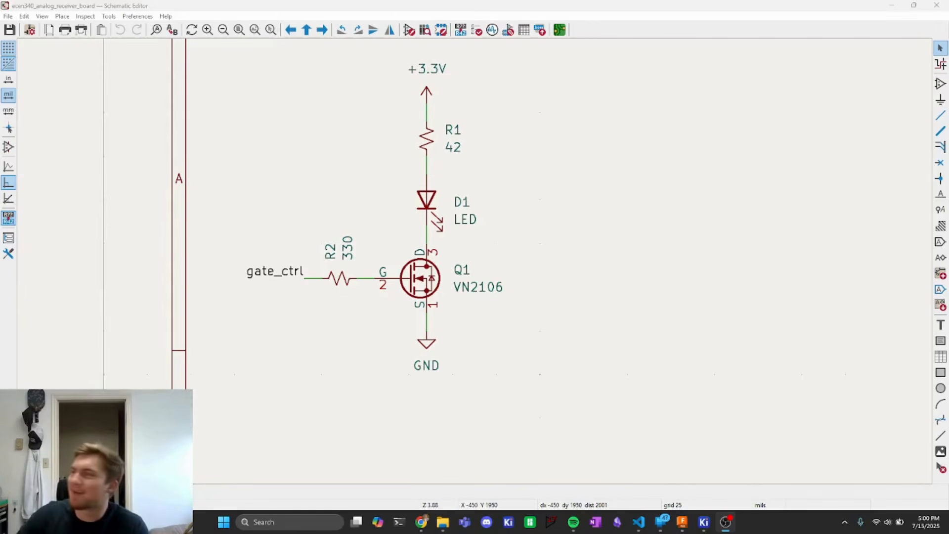
- Draw a rectangle enclosing the whole LED transmitter circuit
middle_click_drag(319, 193, 247, 234)
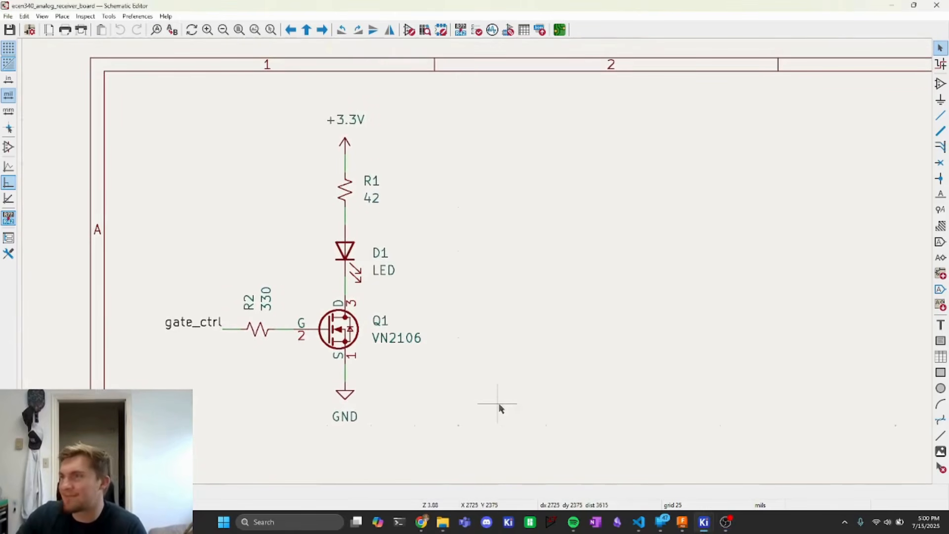
left_click(63, 17)
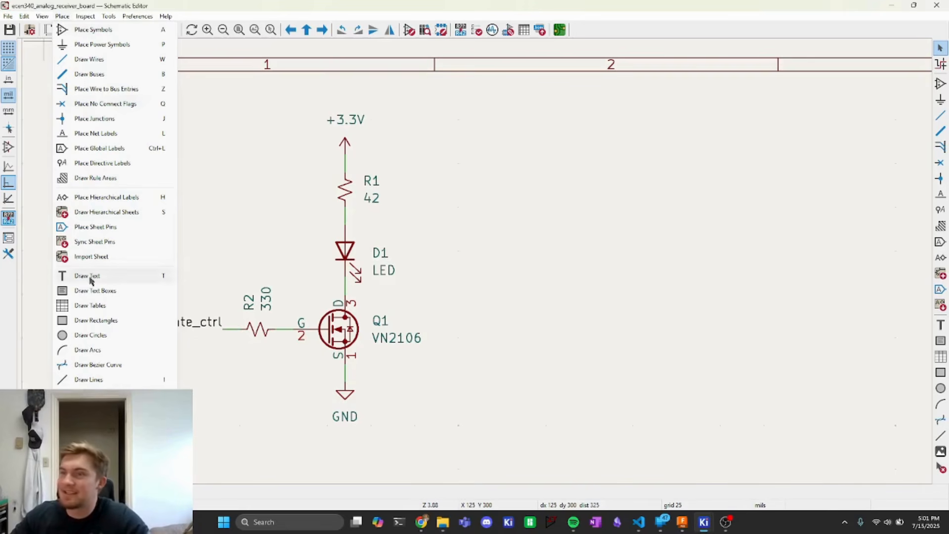
left_click(95, 321)
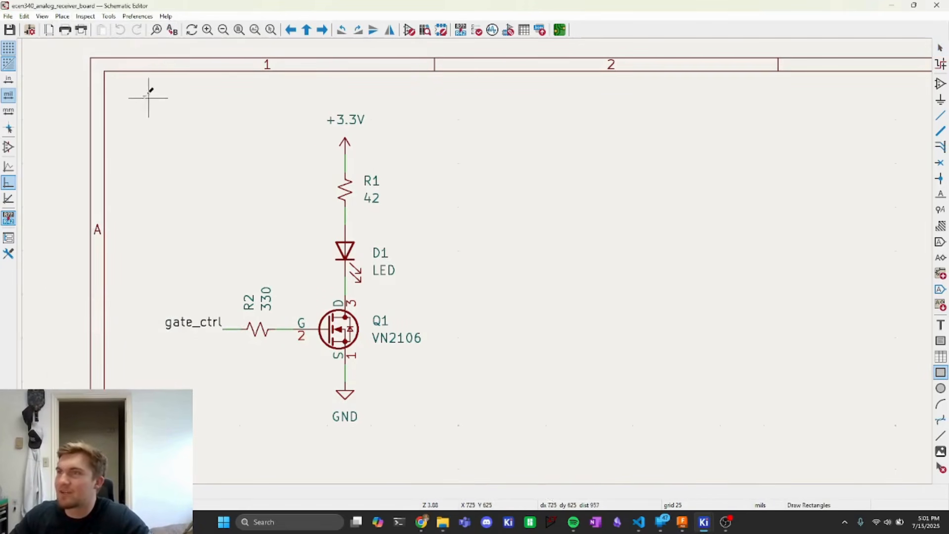
left_click(135, 90)
key("Escape")
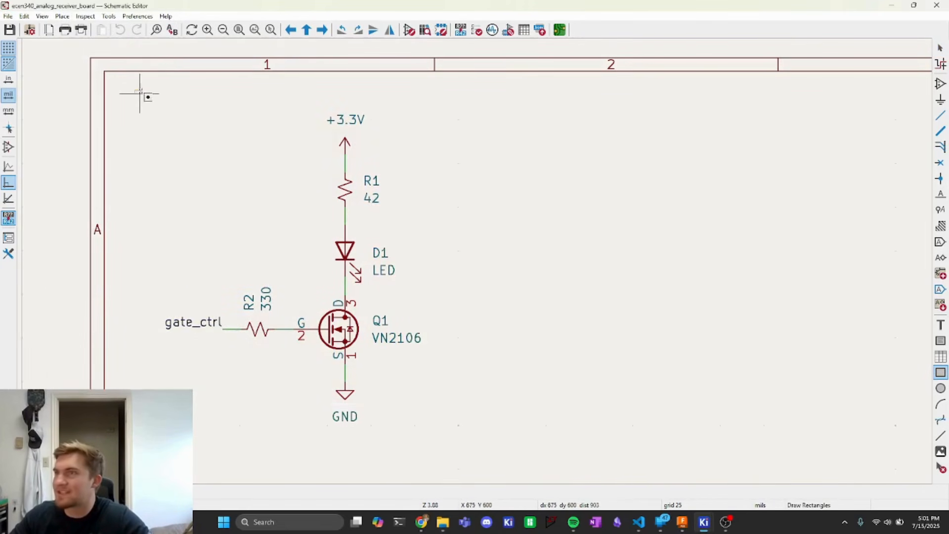
left_click(140, 92)
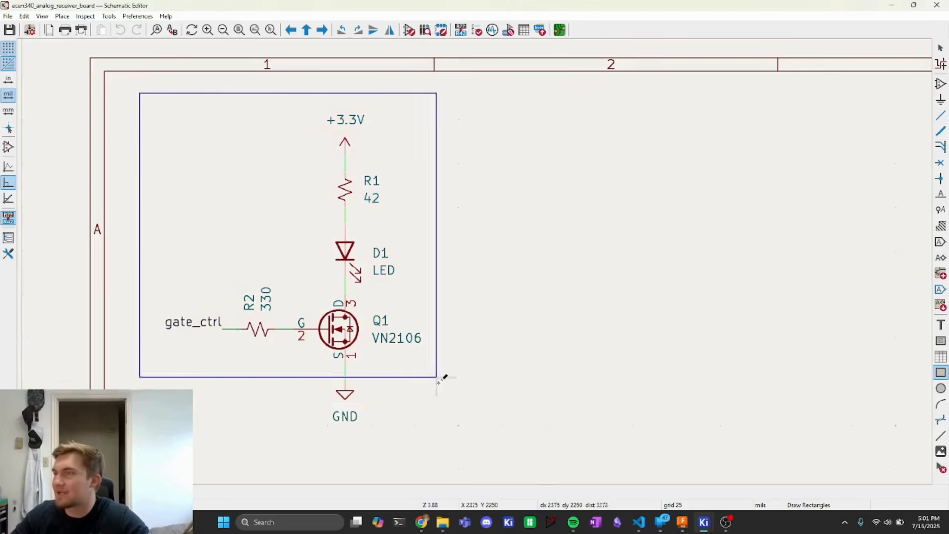
left_click(464, 434)
key("Escape")
scroll(216, 129, "up", 3)
scroll(476, 271, "down", 5)
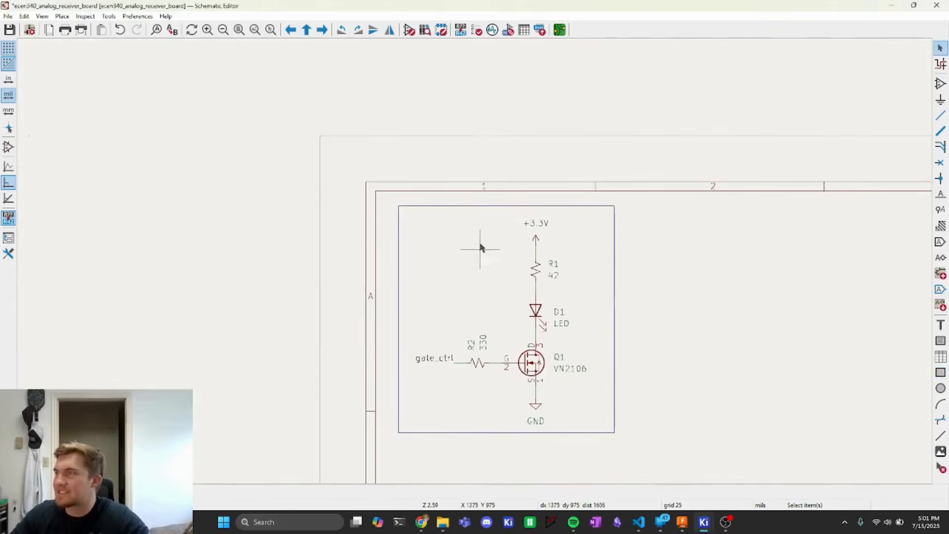
scroll(413, 197, "up", 3)
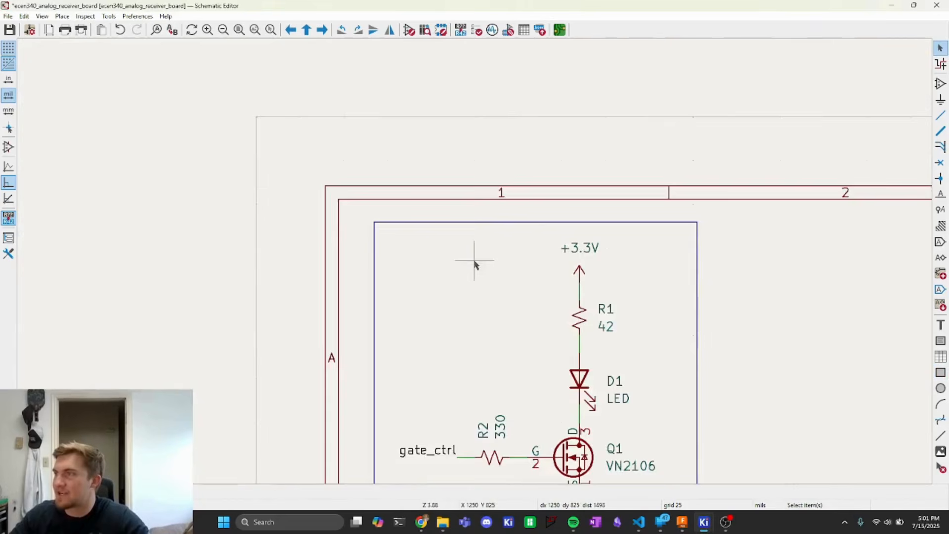
- Place the text "Transmitter" in the upper-left corner of the rectangle
left_click(62, 17)
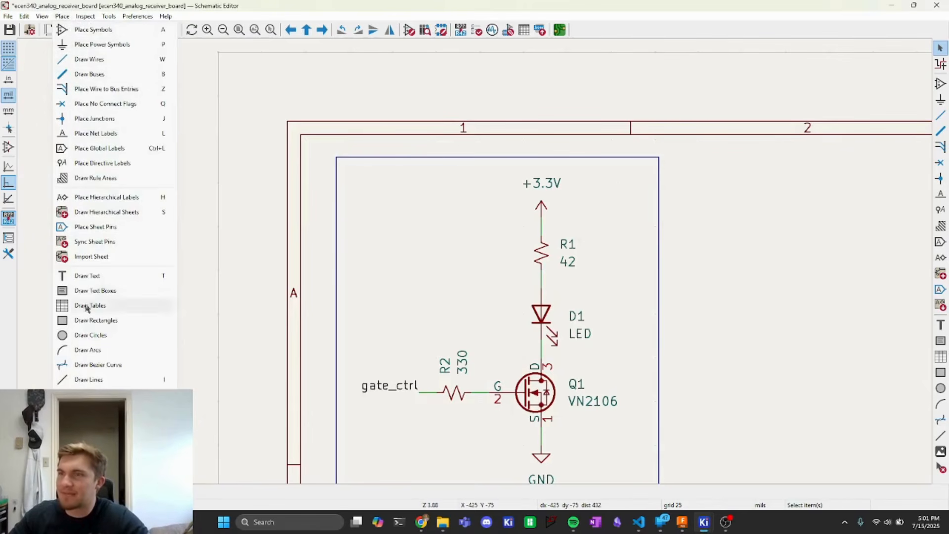
left_click(94, 275)
left_click(363, 170)
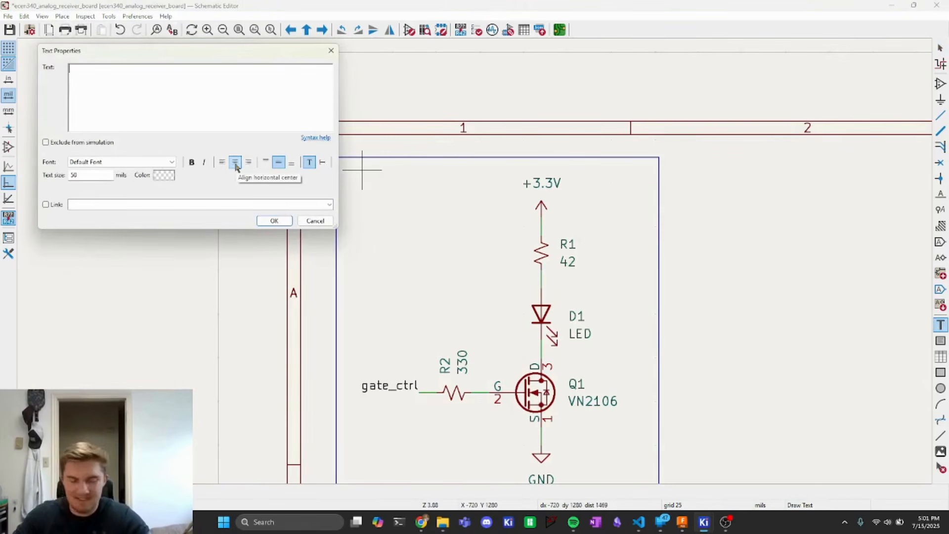
type("Transmitter")
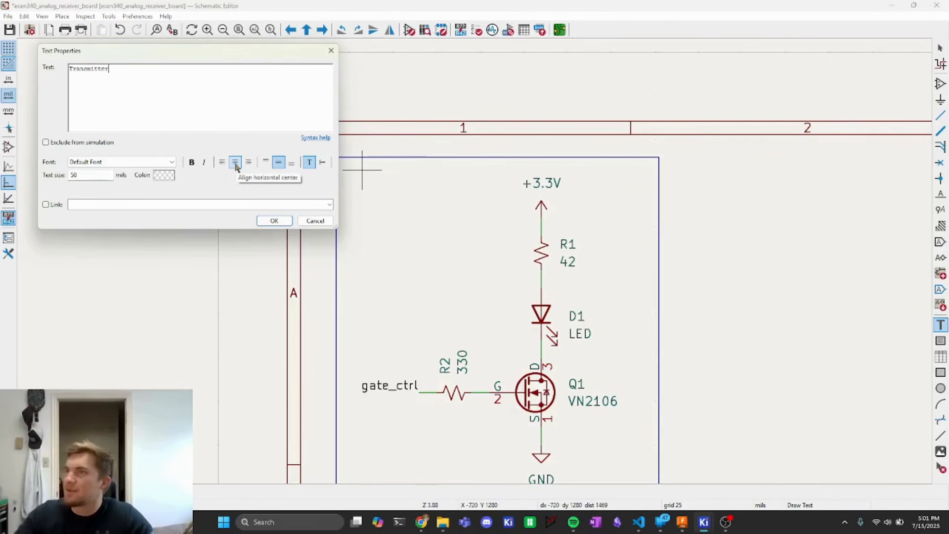
left_click(272, 220)
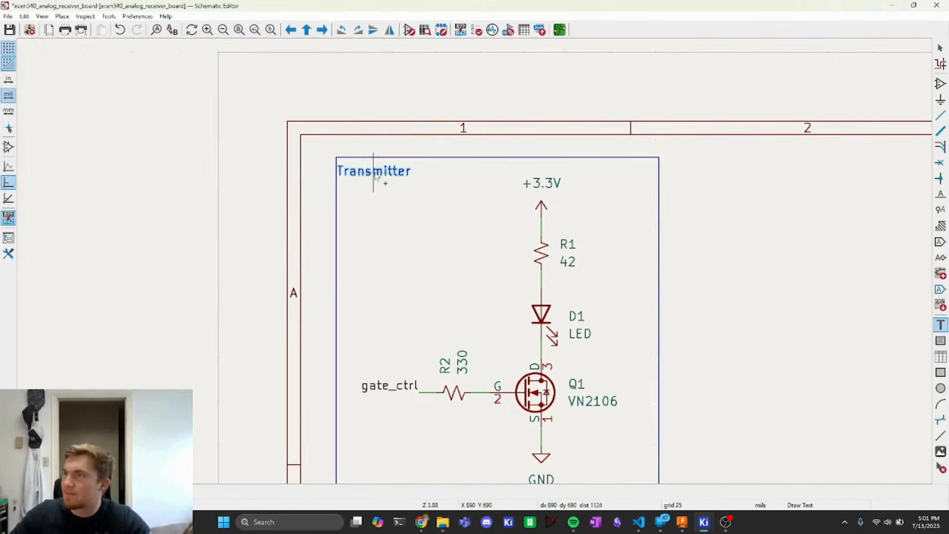
left_click(375, 175)
scroll(471, 259, "up", 2)
scroll(592, 257, "down", 5)
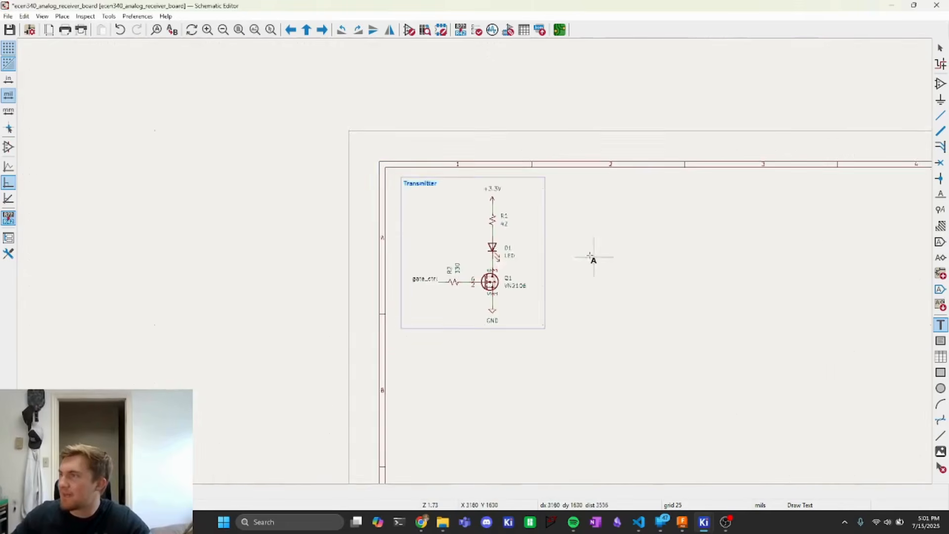
middle_click_drag(556, 250, 420, 223)
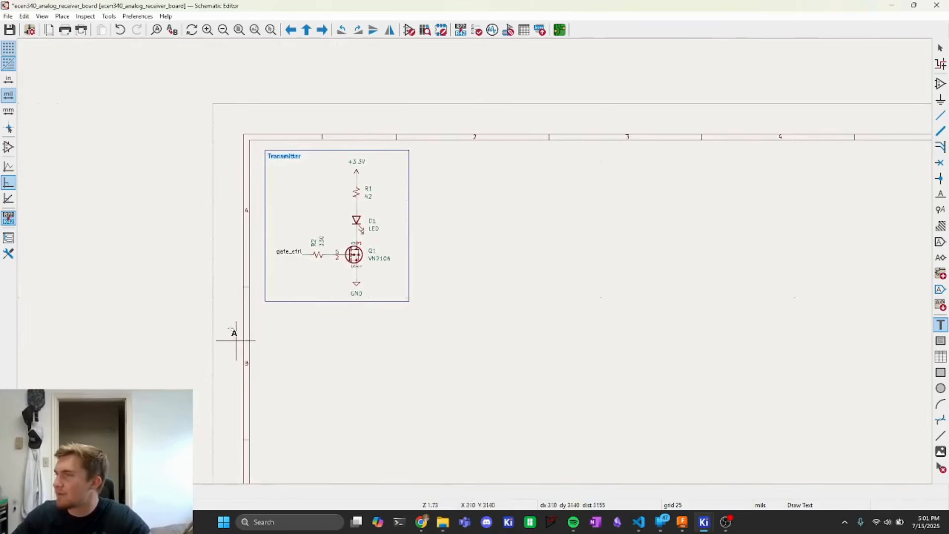
left_click(483, 235)
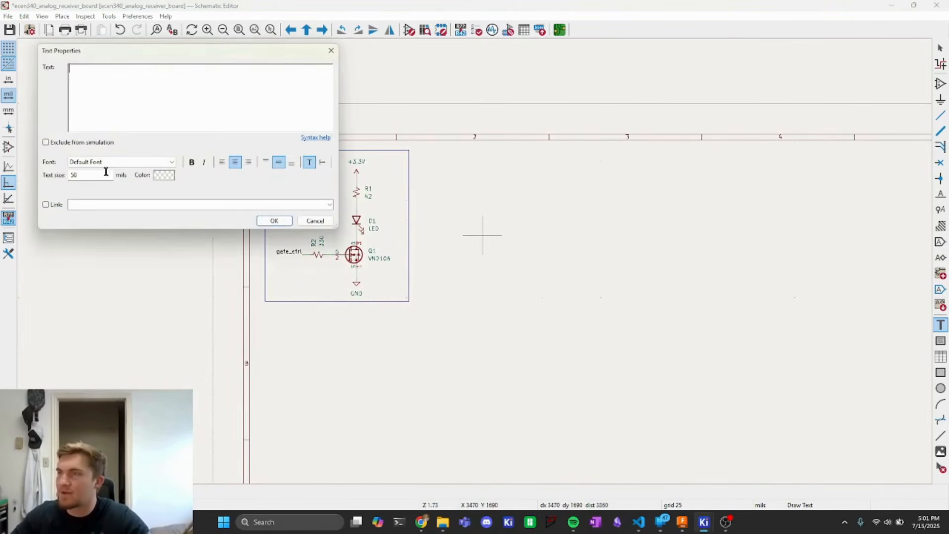
key("Escape")
key("Escape")
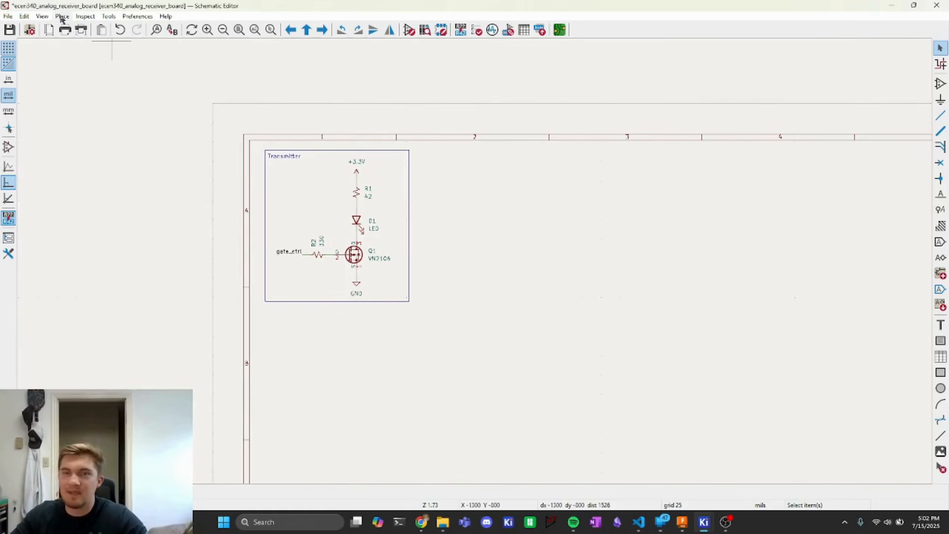
- Place a Conn_01x04_Socket connector below the transmitter box, rotated so pin 4 is on top
left_click(62, 17)
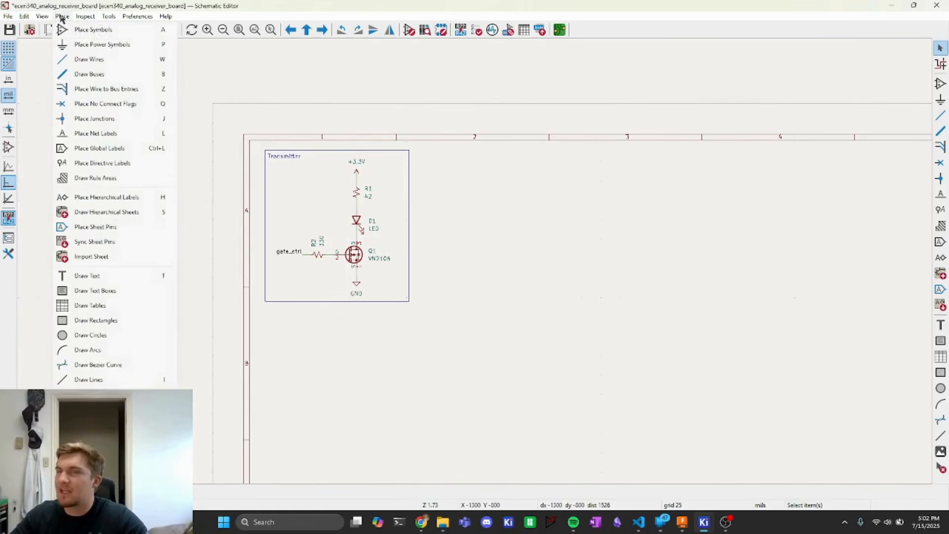
left_click(101, 31)
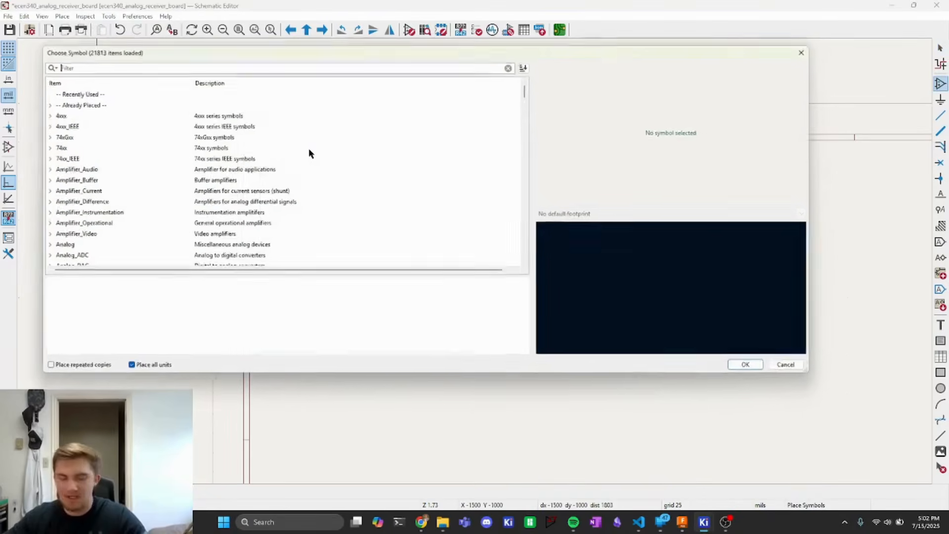
type("c")
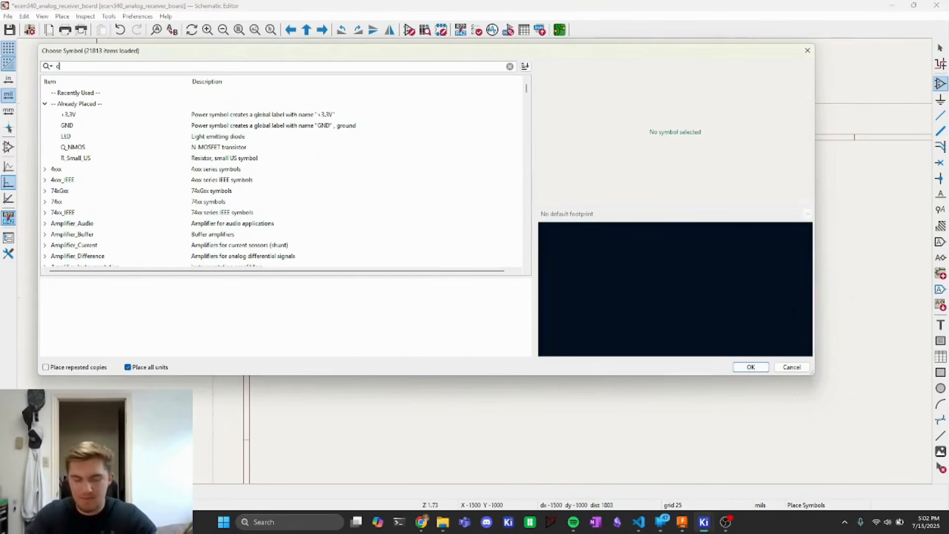
type("onnector")
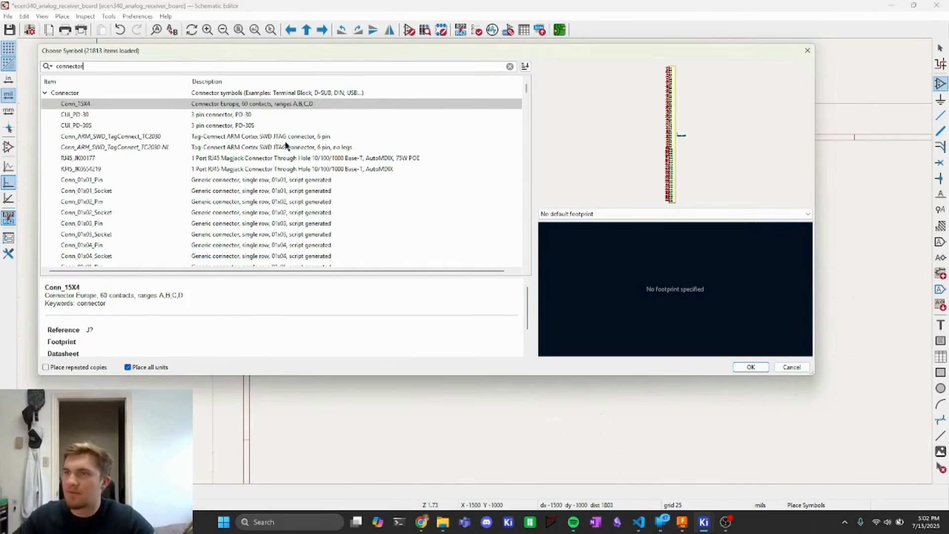
left_click(95, 257)
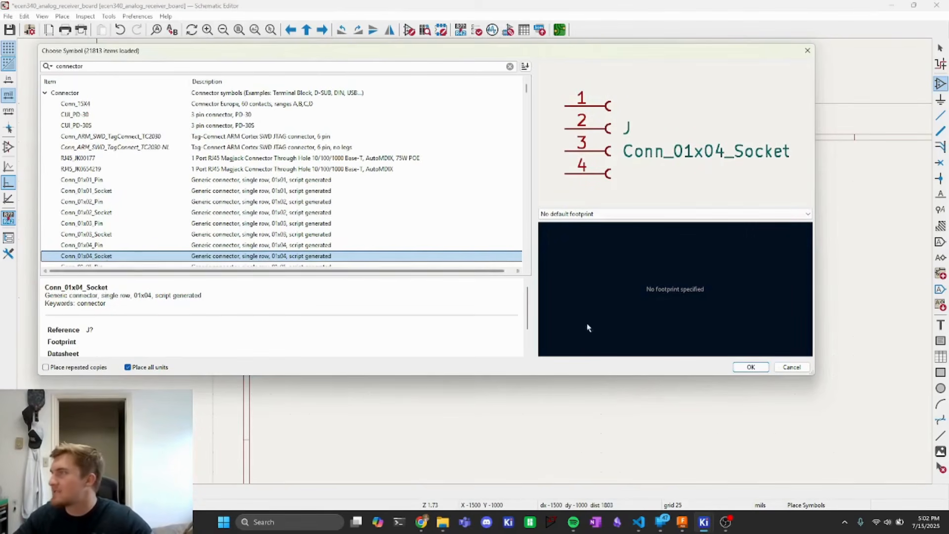
left_click(747, 367)
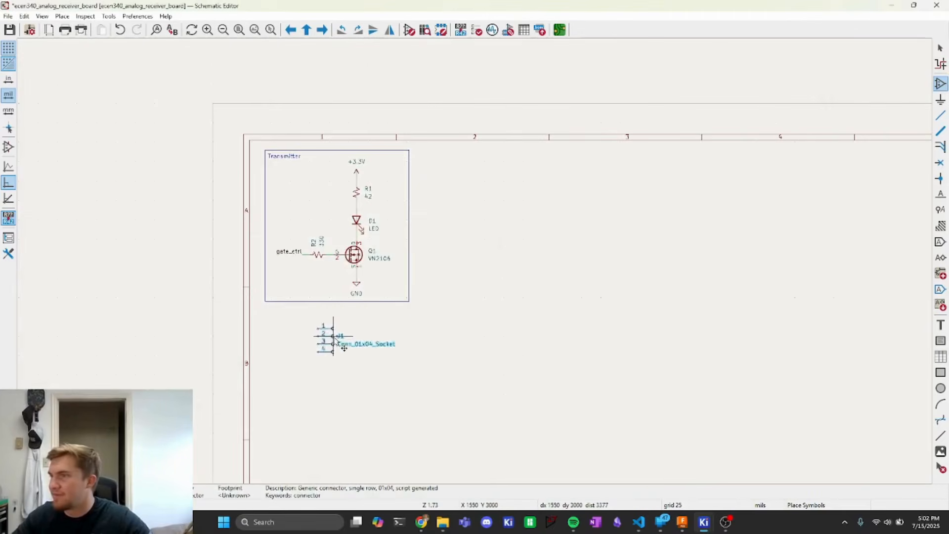
scroll(328, 339, "up", 4)
key("r")
key("r")
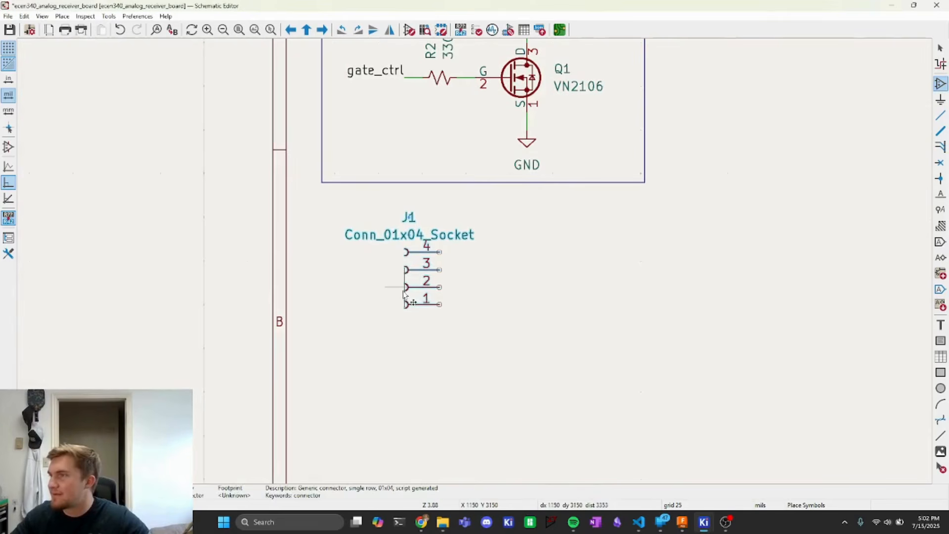
left_click(409, 297)
key("Escape")
- Paste a +3.3V power symbol beside the connector and wire it to pin 4
middle_click_drag(378, 245, 197, 232)
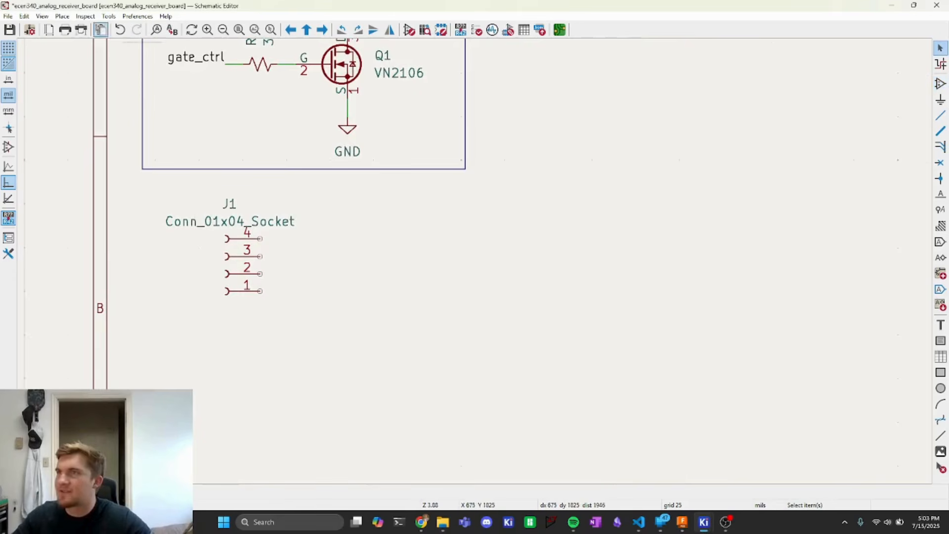
middle_click_drag(279, 228, 221, 465)
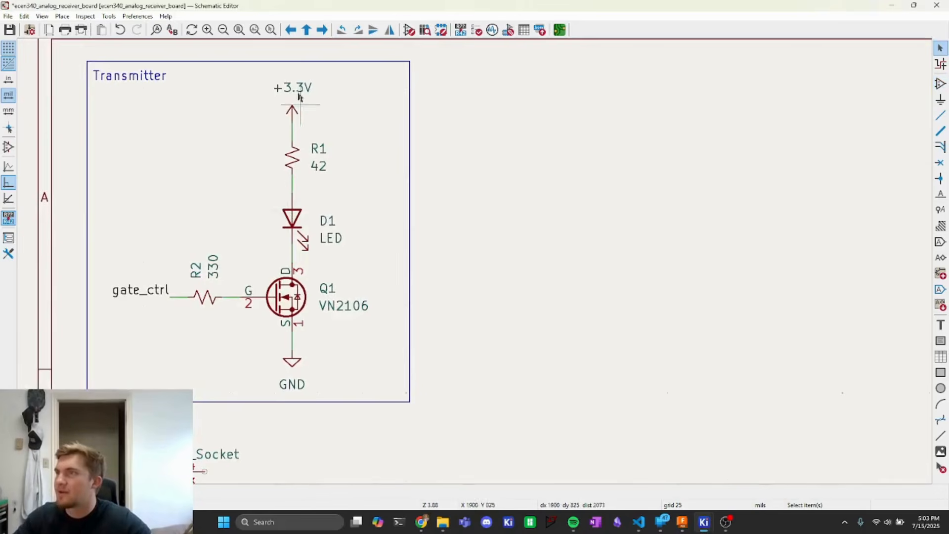
middle_click_drag(179, 278, 166, 101)
key("ctrl+v")
left_click(253, 288)
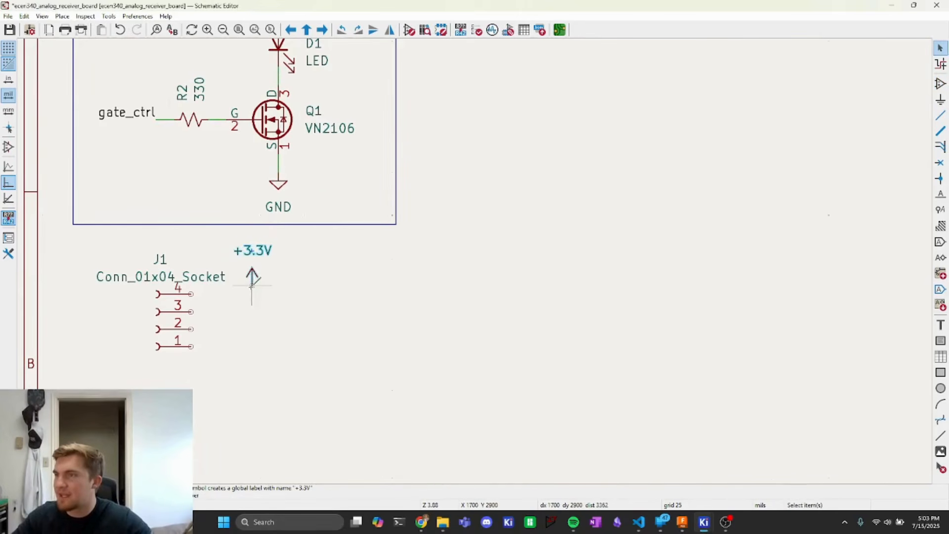
key("w")
left_click(191, 294)
key("Escape")
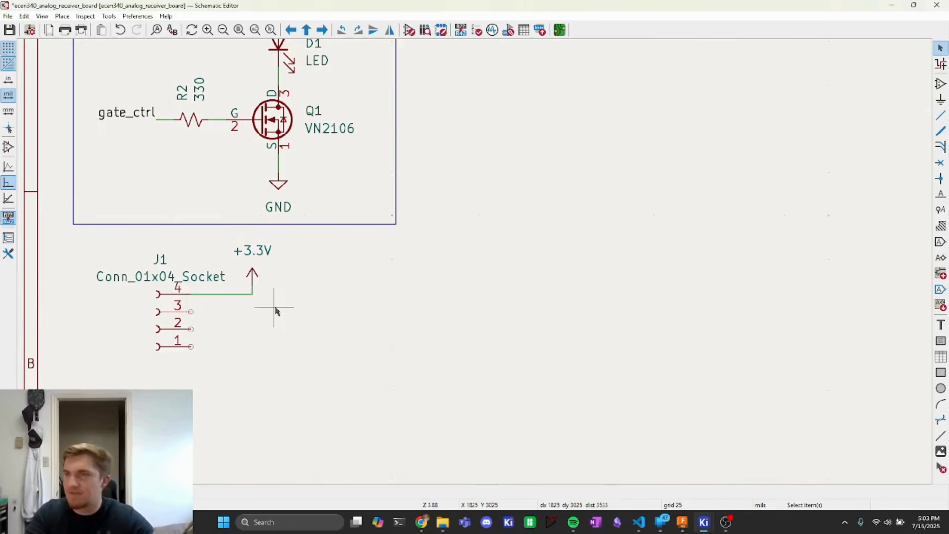
- Add an rx net label beside the connector and wire it to pin 3
type("lr")
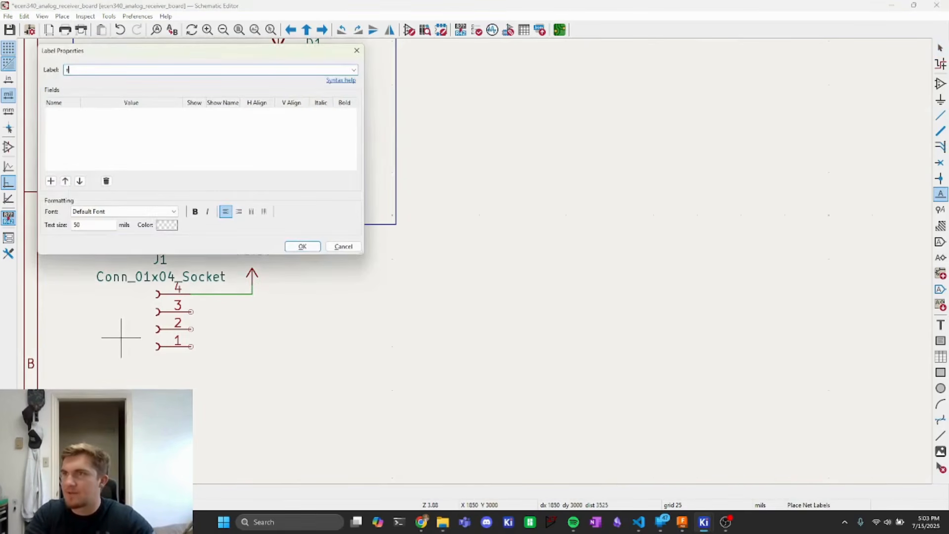
type("x")
key("Return")
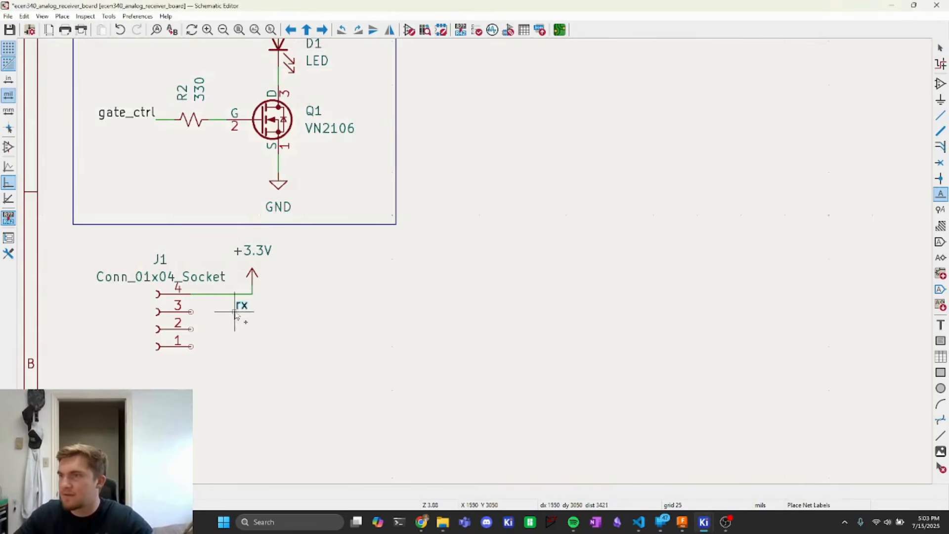
left_click(252, 312)
left_click(251, 312)
key("Escape")
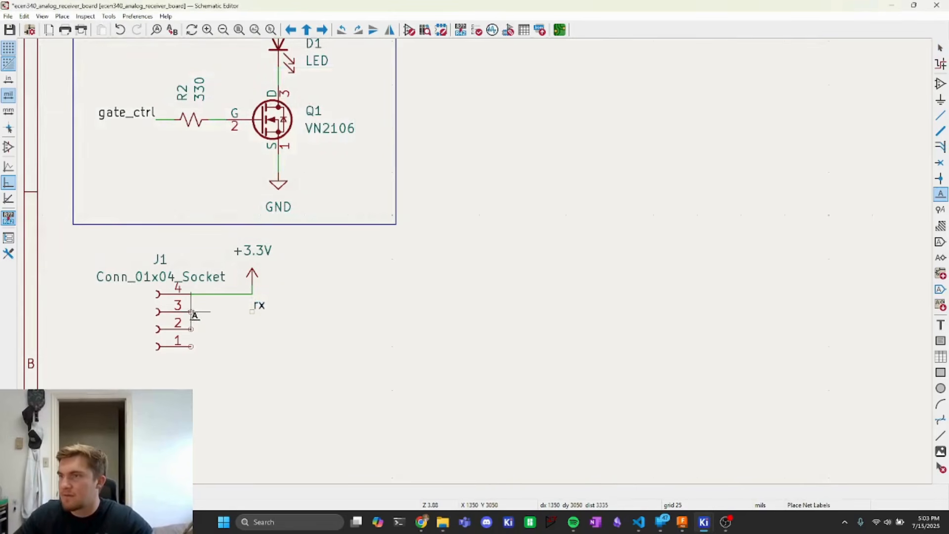
key("w")
left_click(251, 312)
key("Escape")
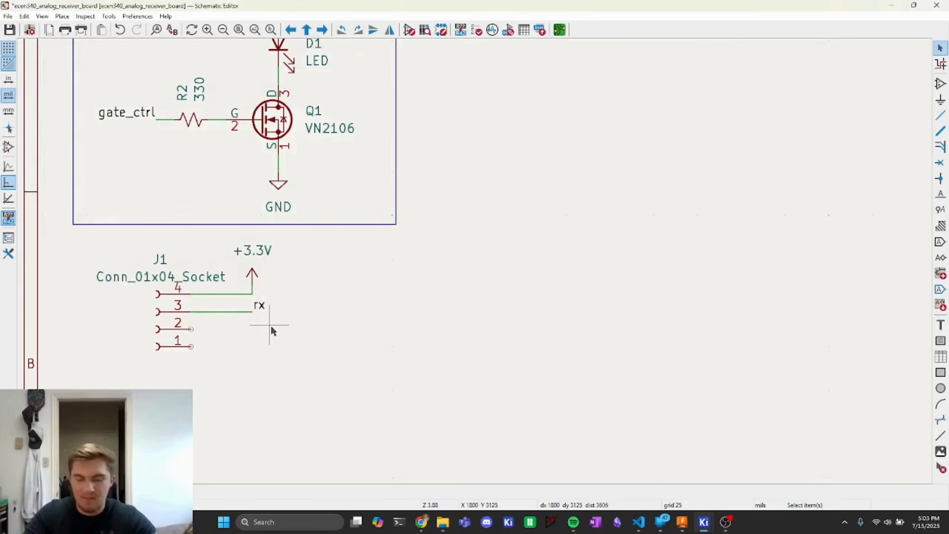
- Duplicate the GND symbol below the connector and wire it to pin 2
key("l")
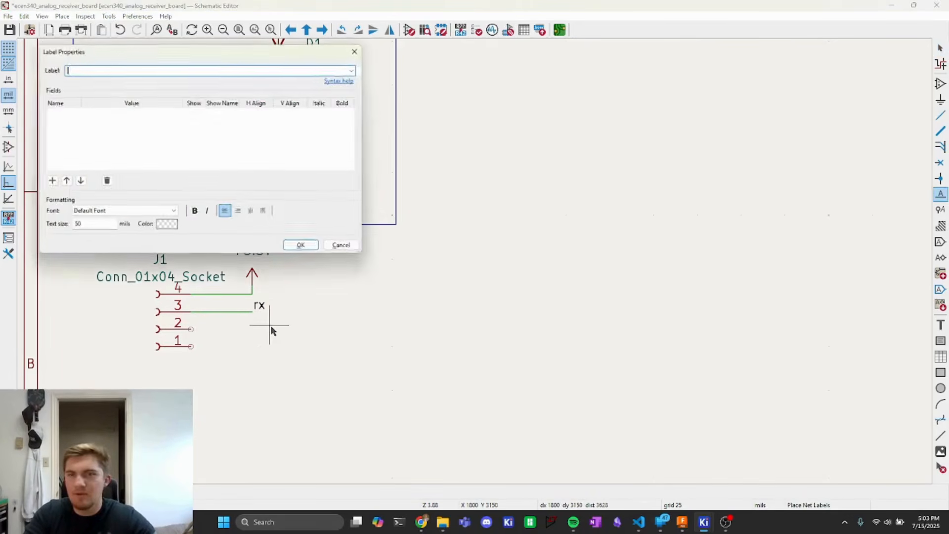
key("Escape")
left_click(279, 186)
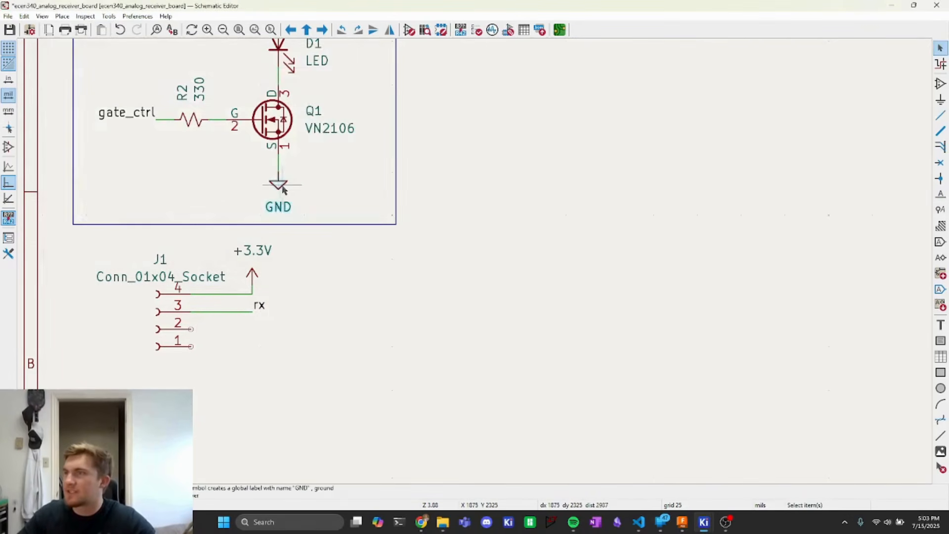
key("ctrl+d")
left_click(270, 346)
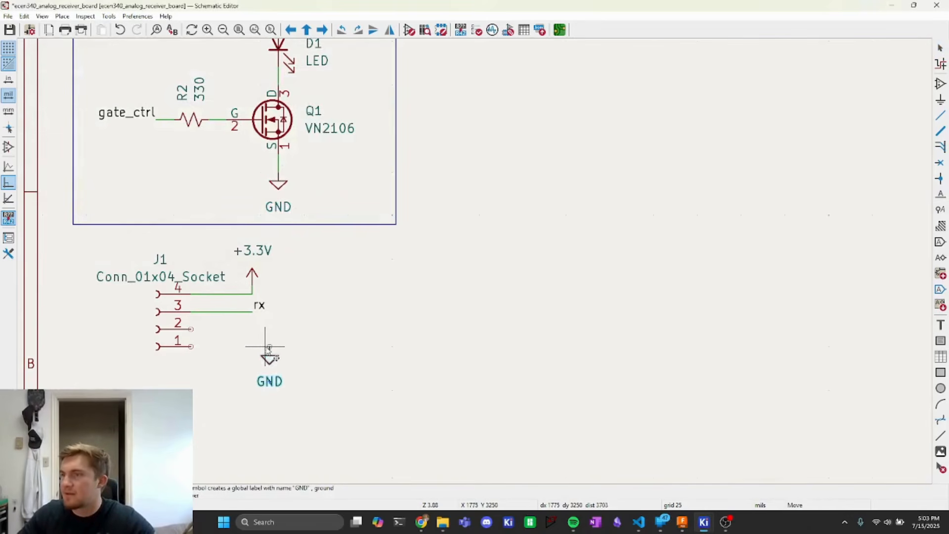
key("w")
left_click(192, 329)
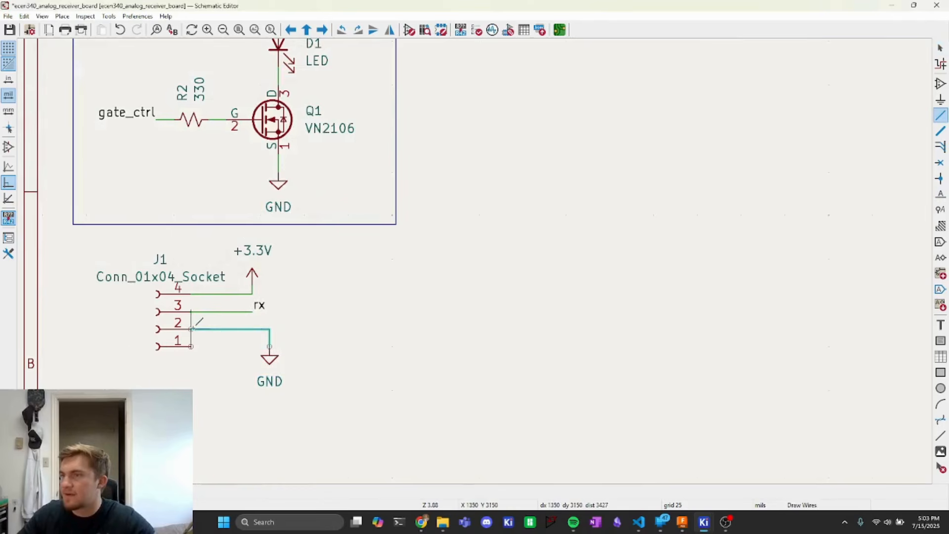
key("Escape")
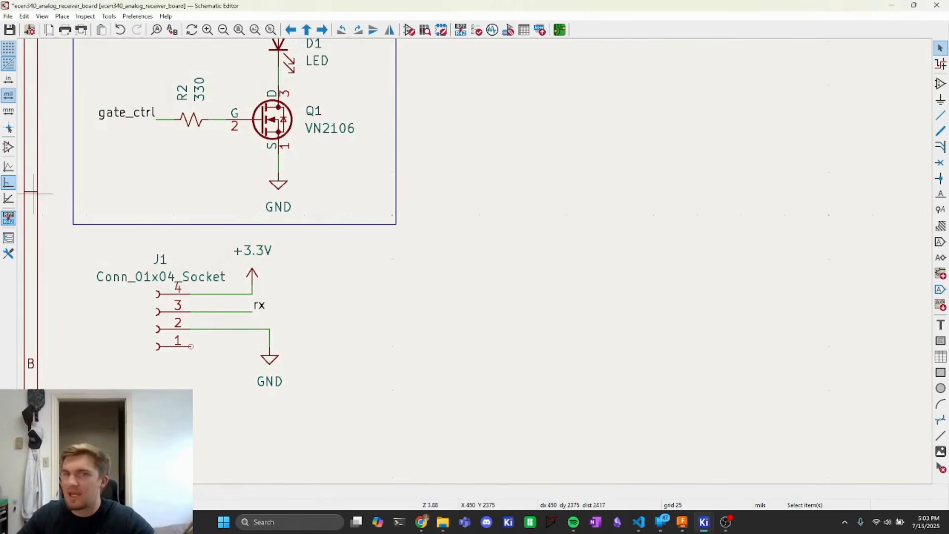
- Add a tx net label beside the connector and wire it to pin 1
type("l")
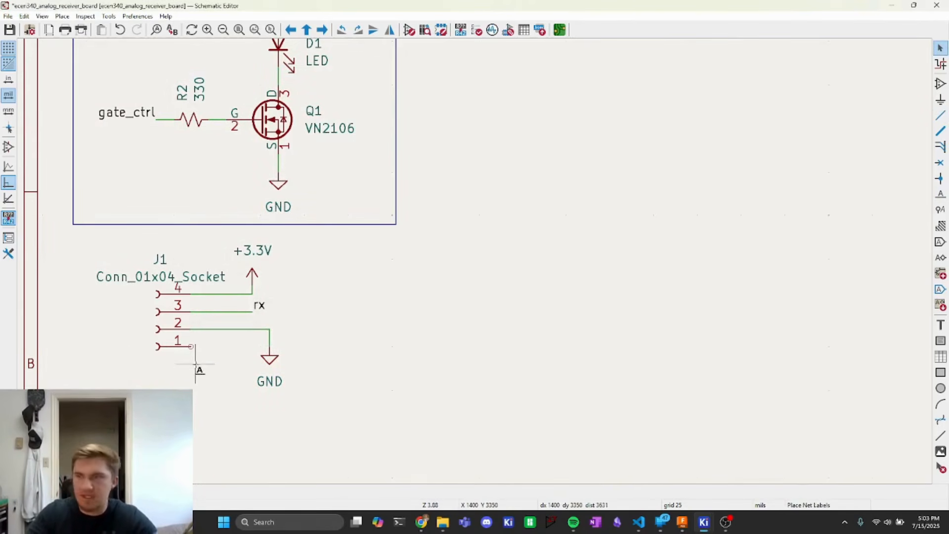
type("tx")
key("Return")
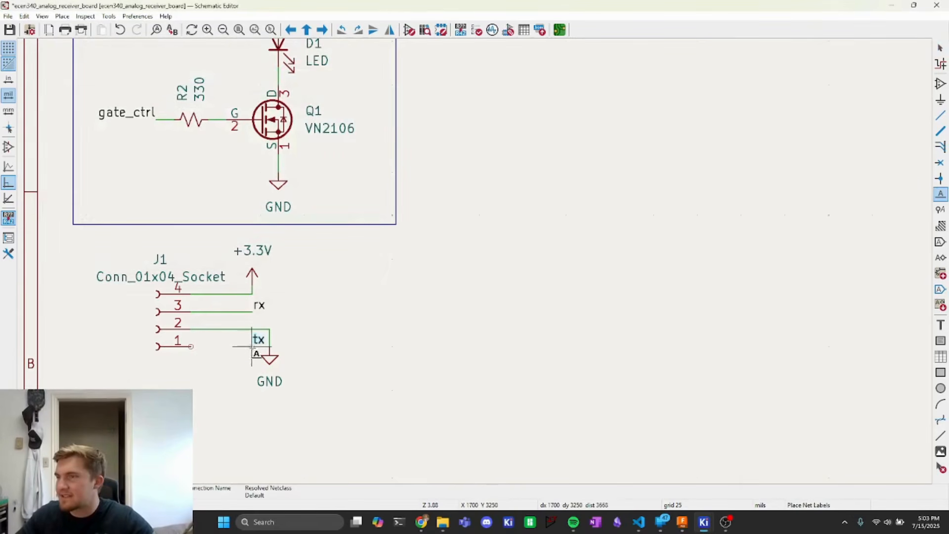
left_click(252, 348)
key("Escape")
key("w")
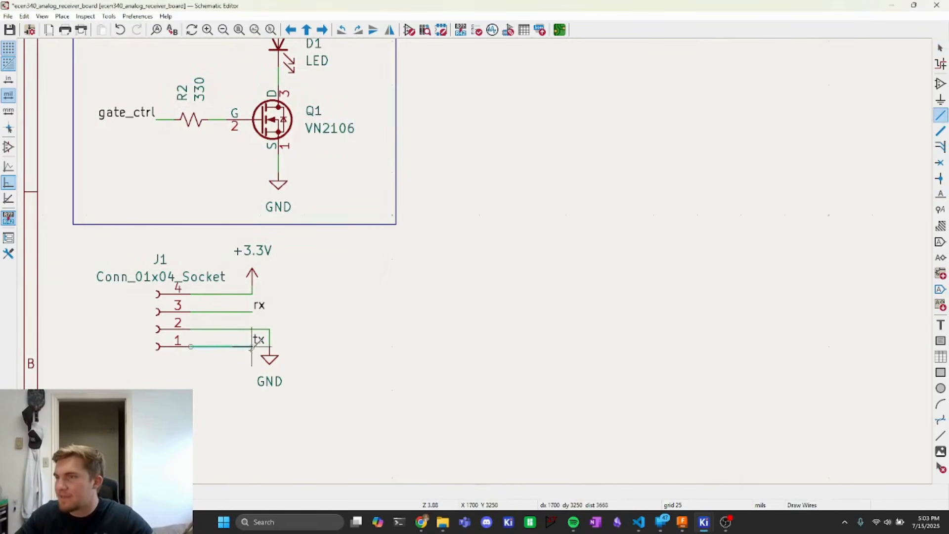
left_click(252, 347)
middle_click_drag(250, 328, 275, 381)
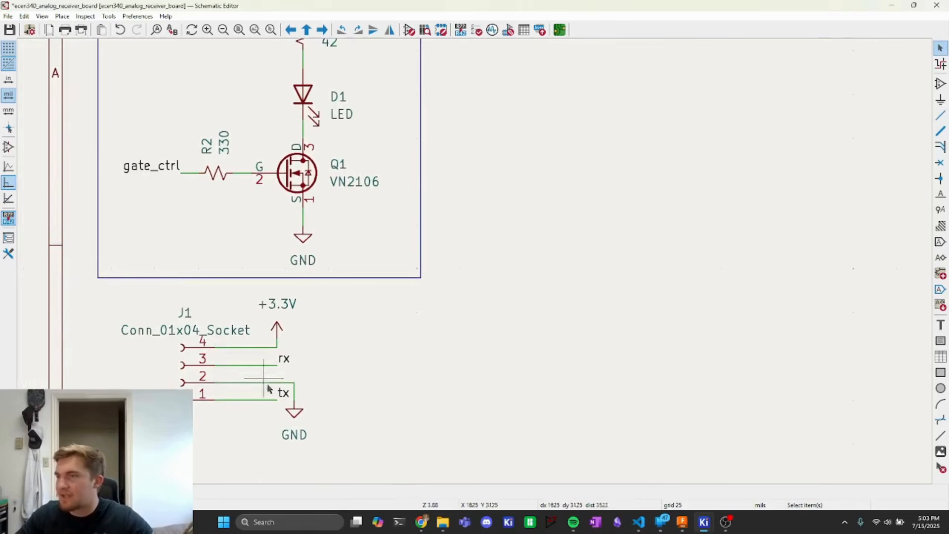
- Replace the gate_ctrl label at R2's input with a copy of the tx label, and save the schematic
left_click(147, 171)
key("Delete")
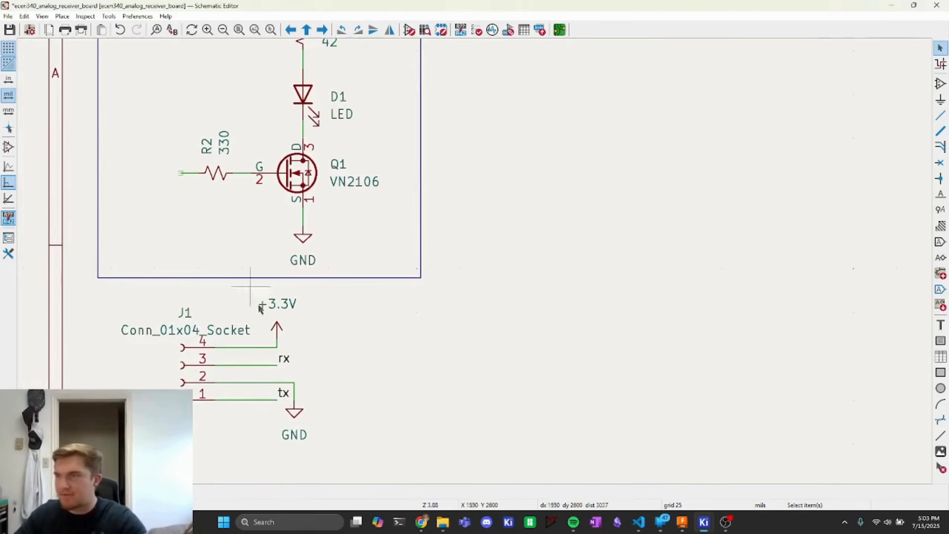
key("ctrl+v")
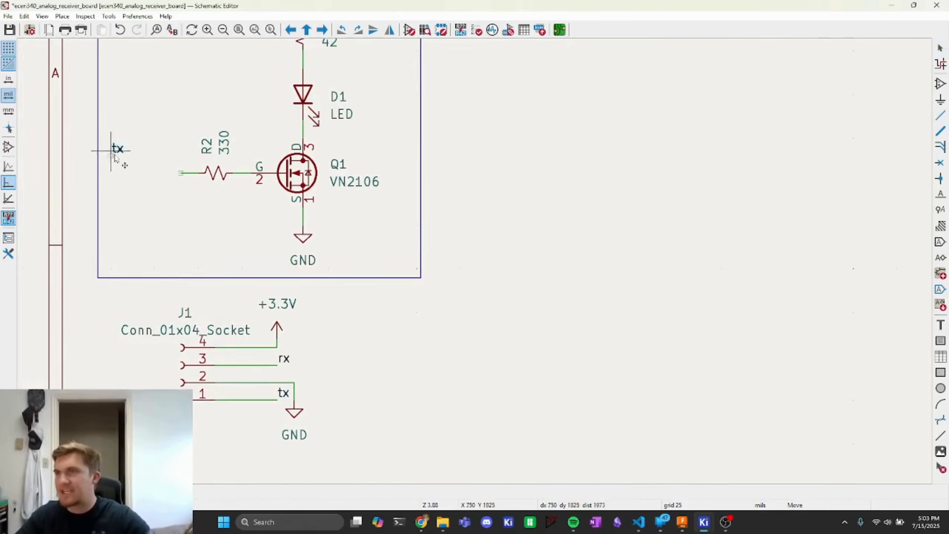
left_click(181, 184)
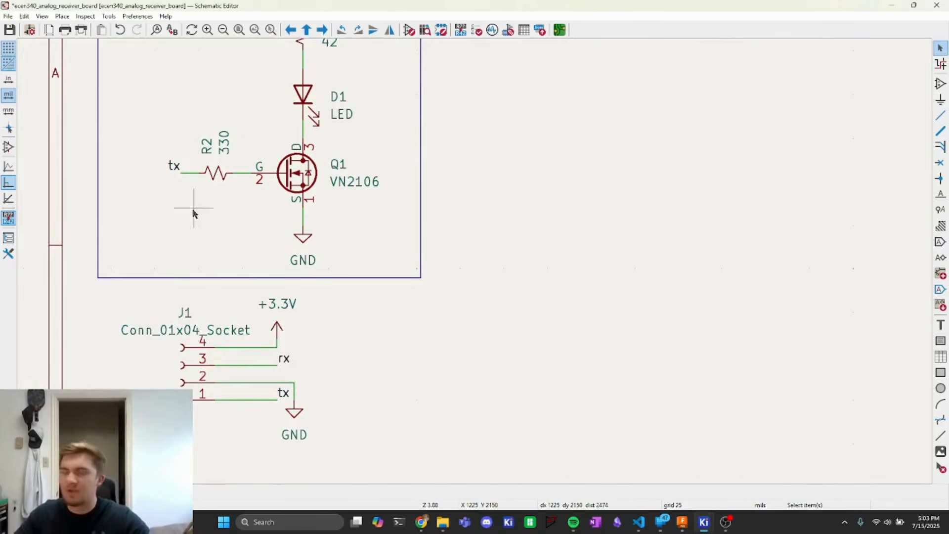
key("ctrl+s")
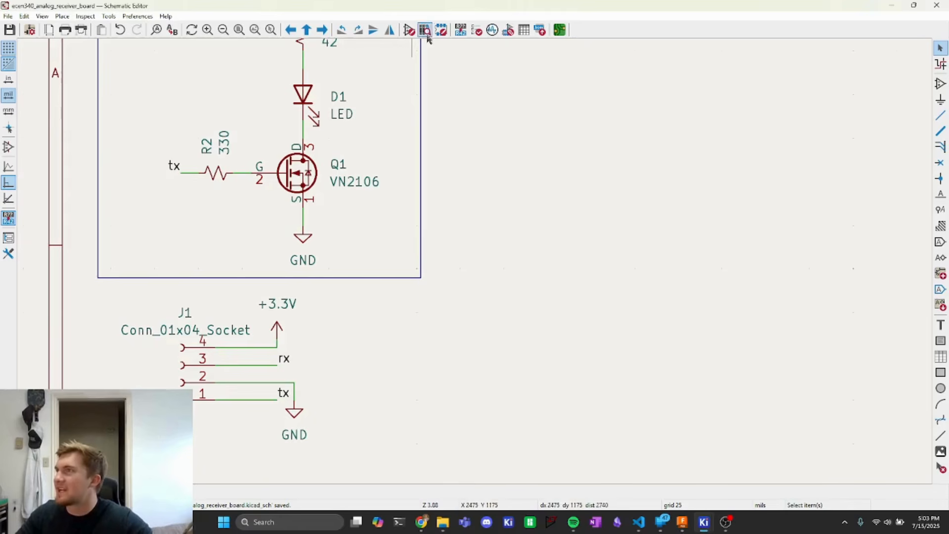
- Assign the Connector_PinSocket_2.54mm:PinSocket_1x04_P2.54mm_Vertical footprint to J1 and apply the footprint assignments
left_click(509, 29)
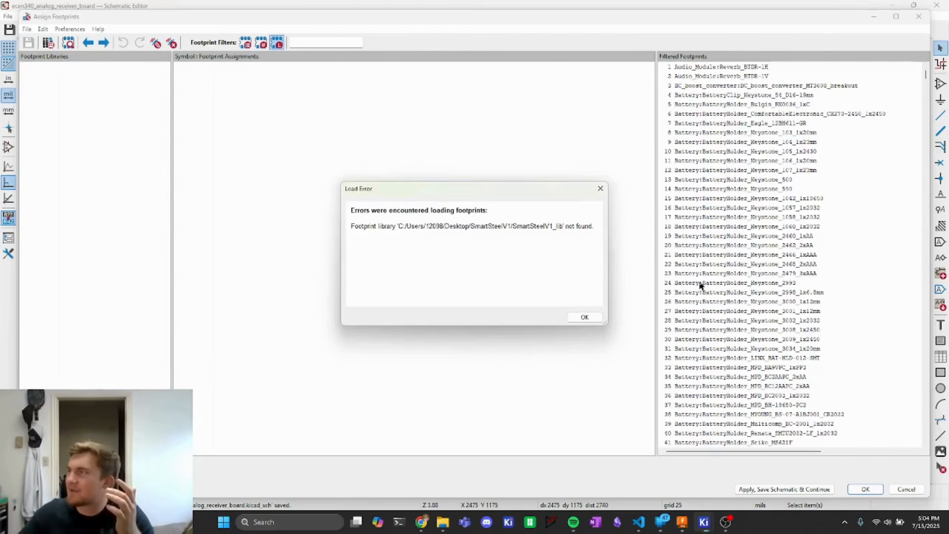
left_click(601, 188)
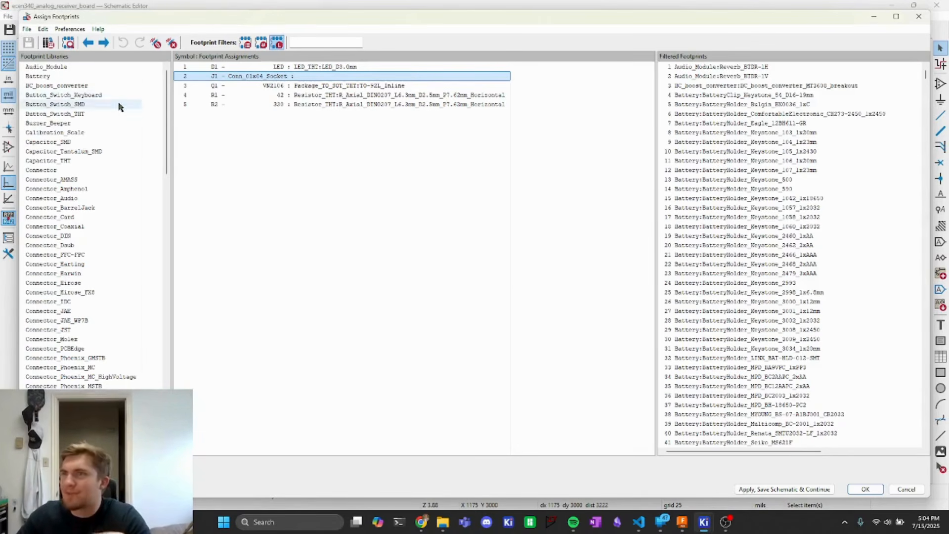
scroll(117, 244, "down", 6)
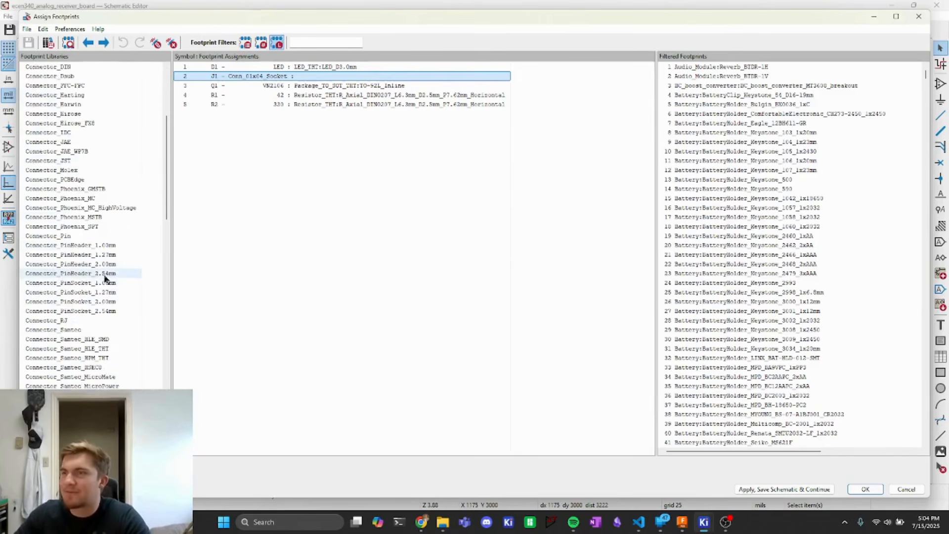
left_click(95, 311)
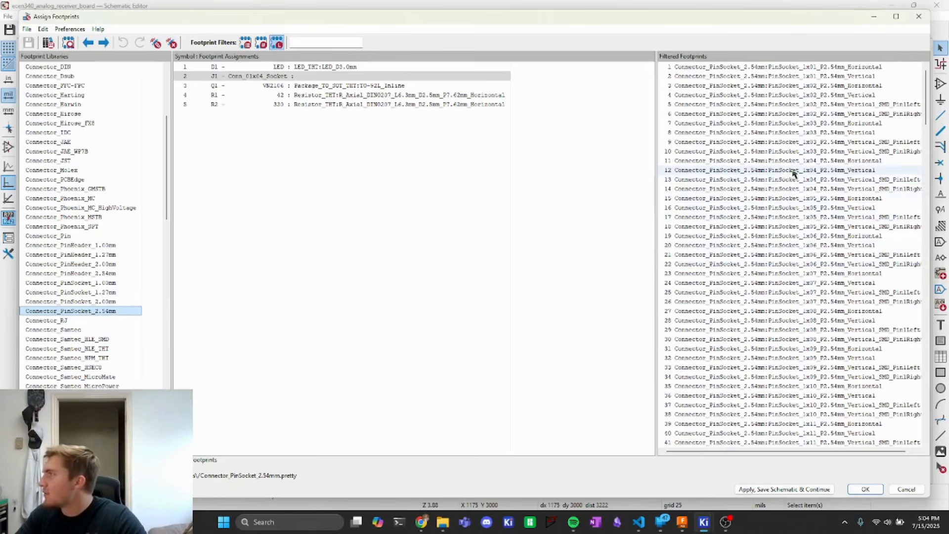
left_click(856, 171)
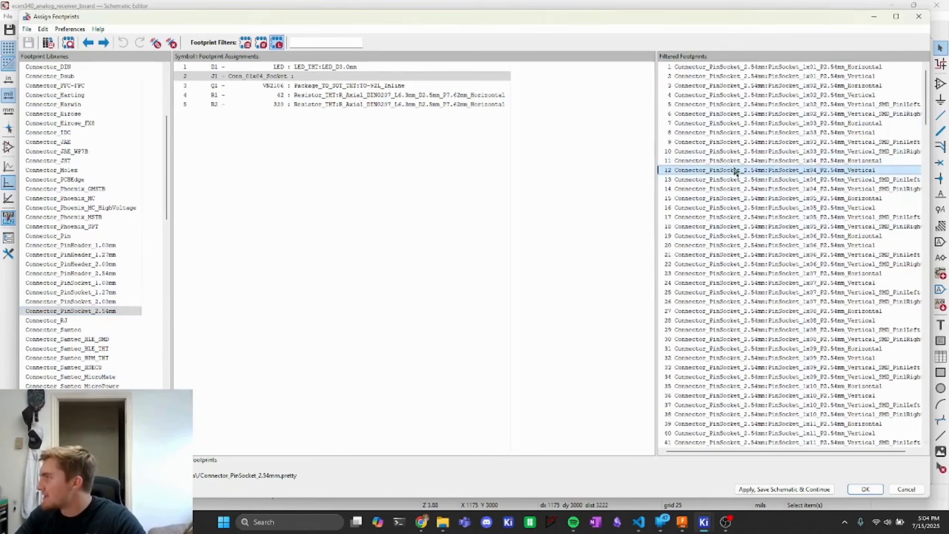
double_click(761, 171)
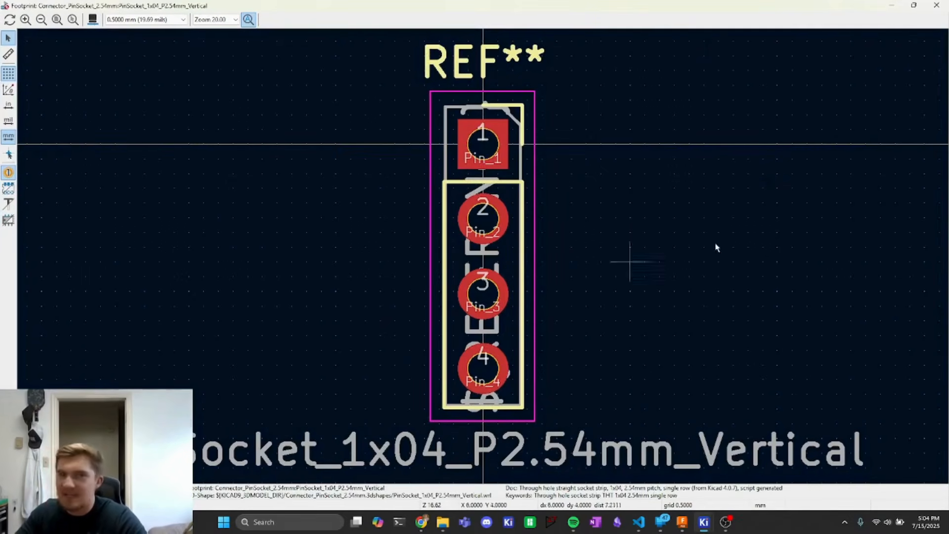
left_click(926, 5)
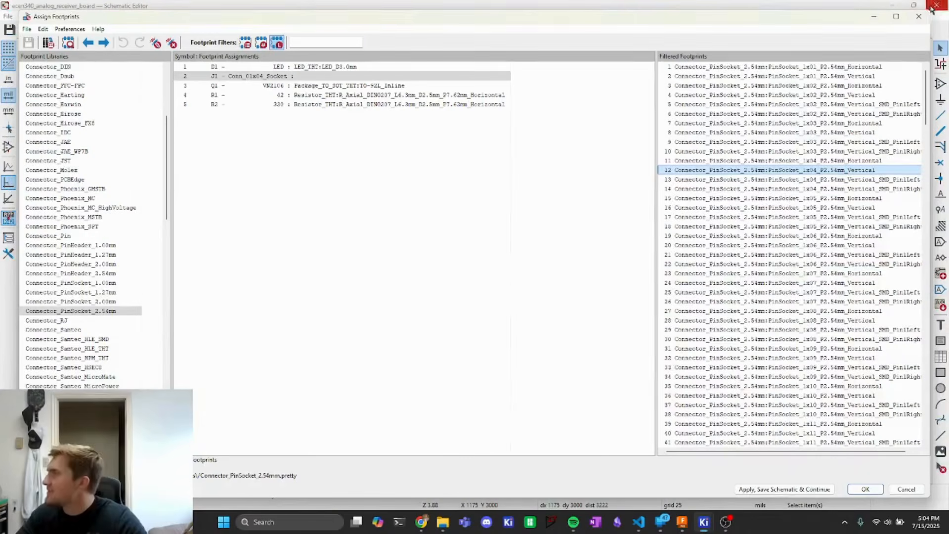
double_click(761, 172)
left_click(814, 489)
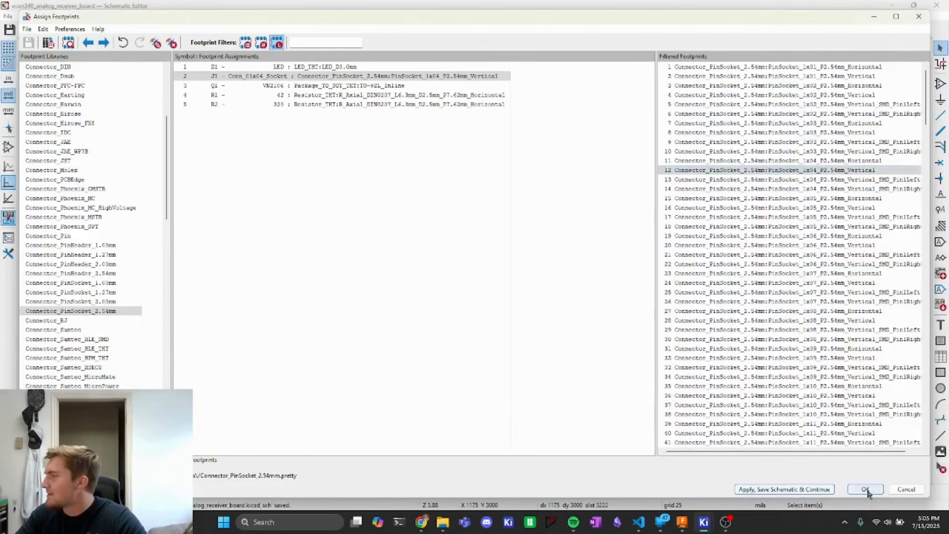
left_click(865, 489)
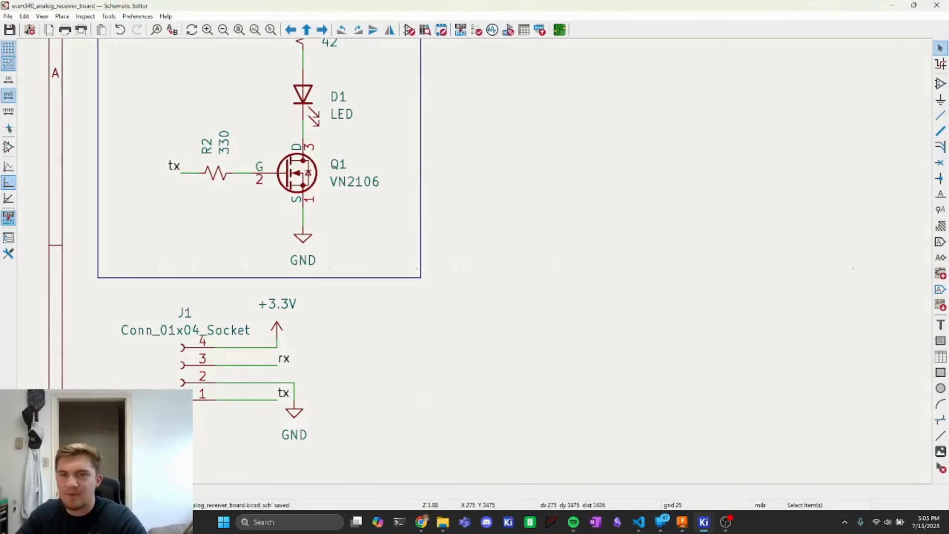
- Draw a rectangle enclosing the connector circuit below the transmitter box
scroll(474, 262, "up", 10)
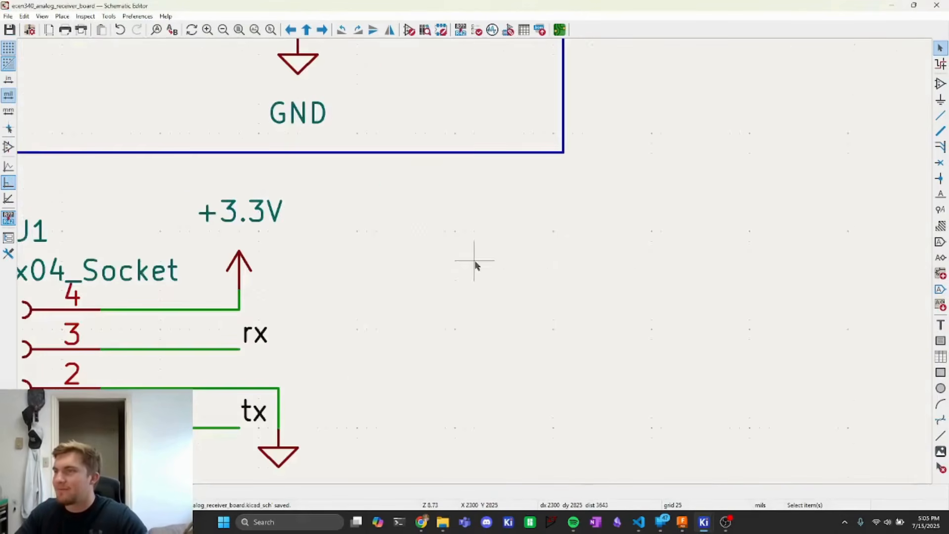
scroll(475, 262, "down", 15)
scroll(475, 262, "up", 5)
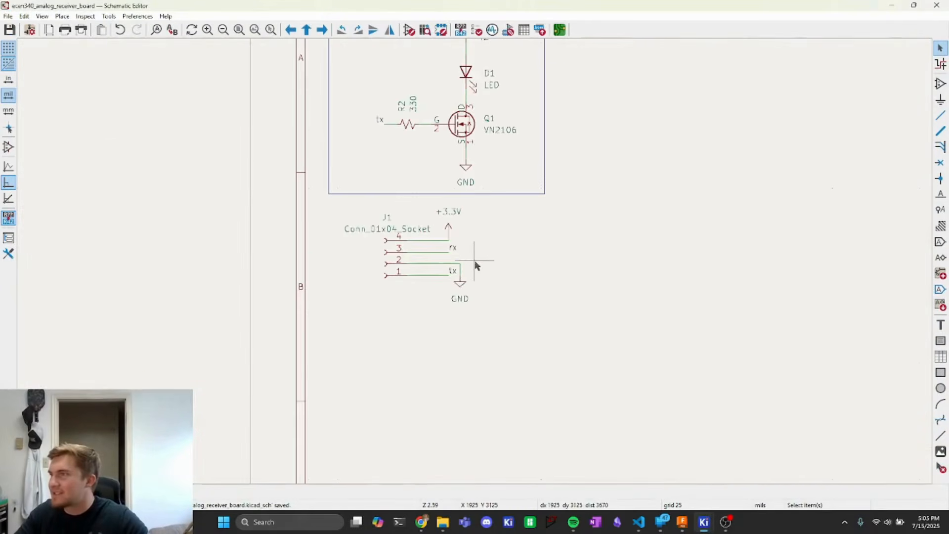
left_click(62, 16)
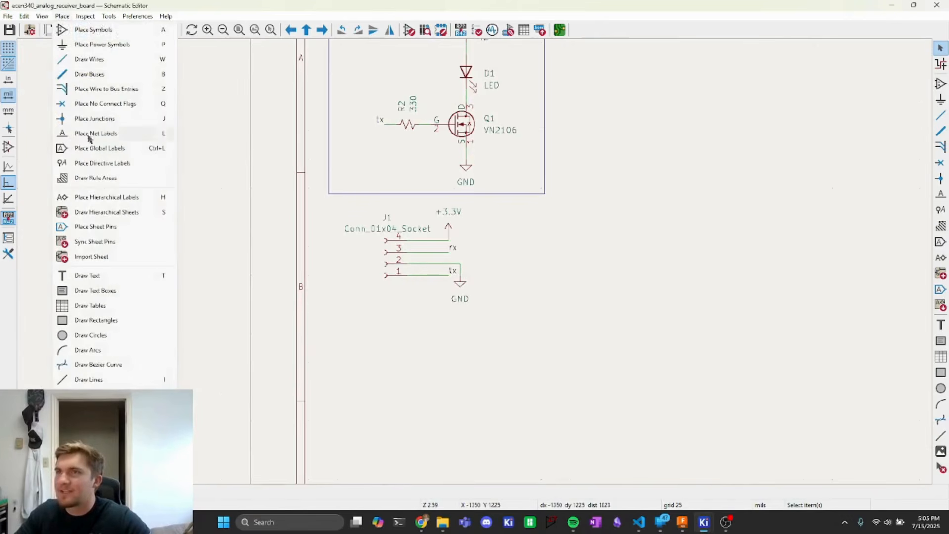
left_click(96, 320)
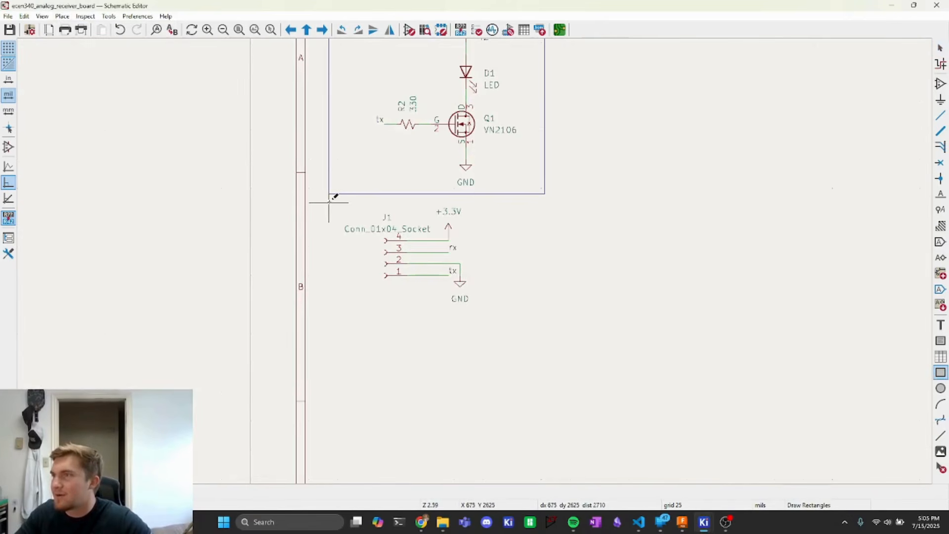
left_click(329, 200)
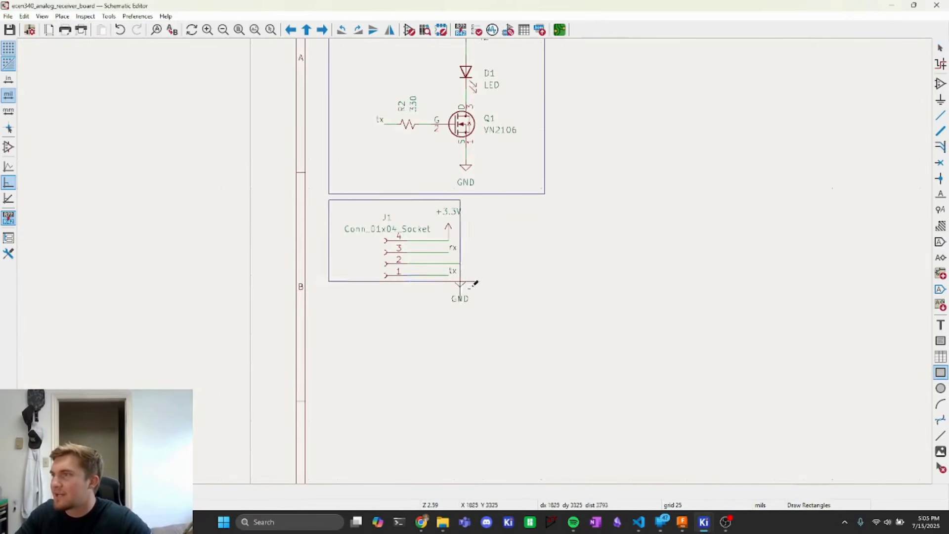
left_click(545, 316)
left_click(544, 313)
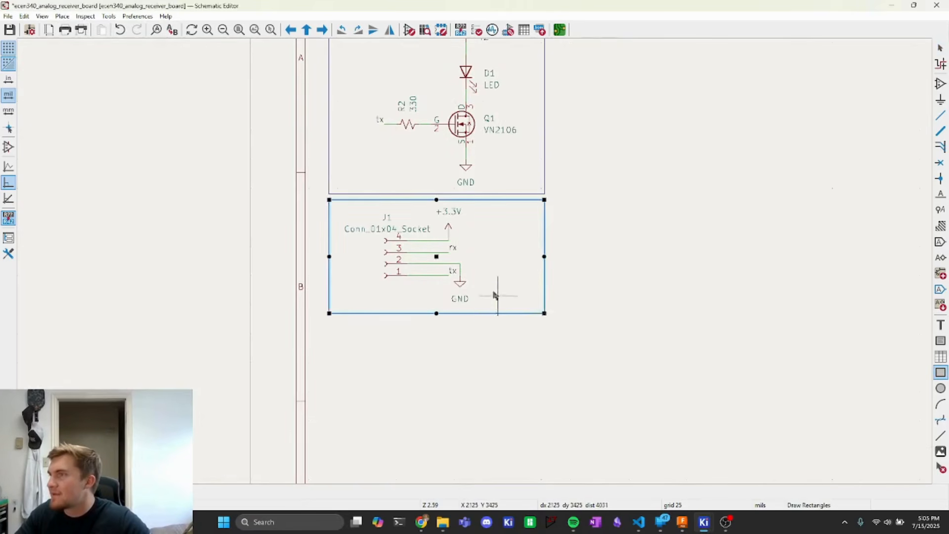
key("Escape")
- Duplicate the Transmitter title into the connector box, change its text to Connector, and save the schematic
scroll(333, 109, "up", 3)
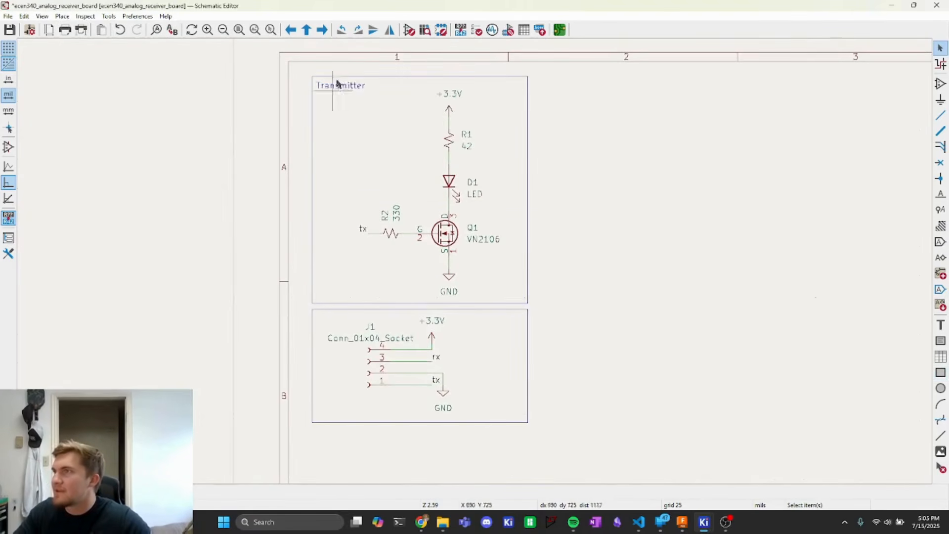
left_click(336, 85)
key("ctrl+d")
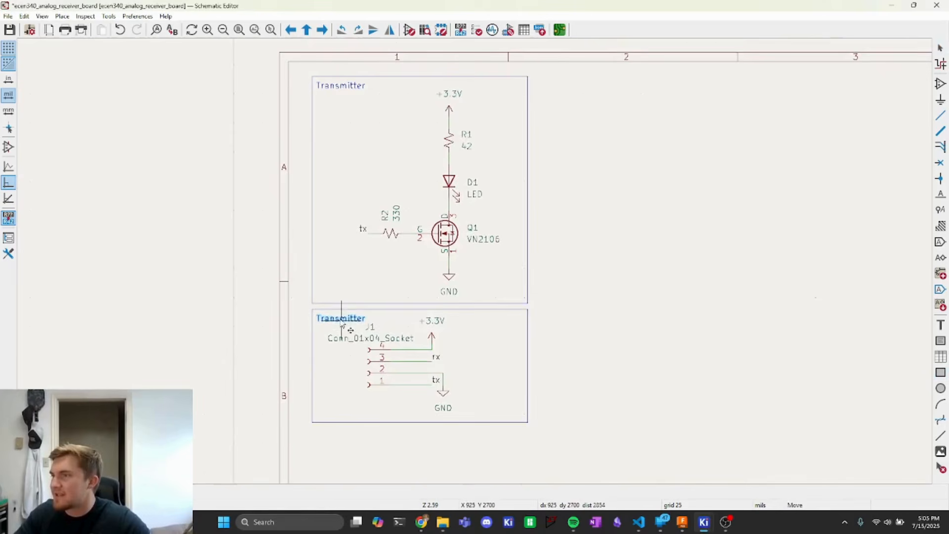
left_click(341, 324)
key("e")
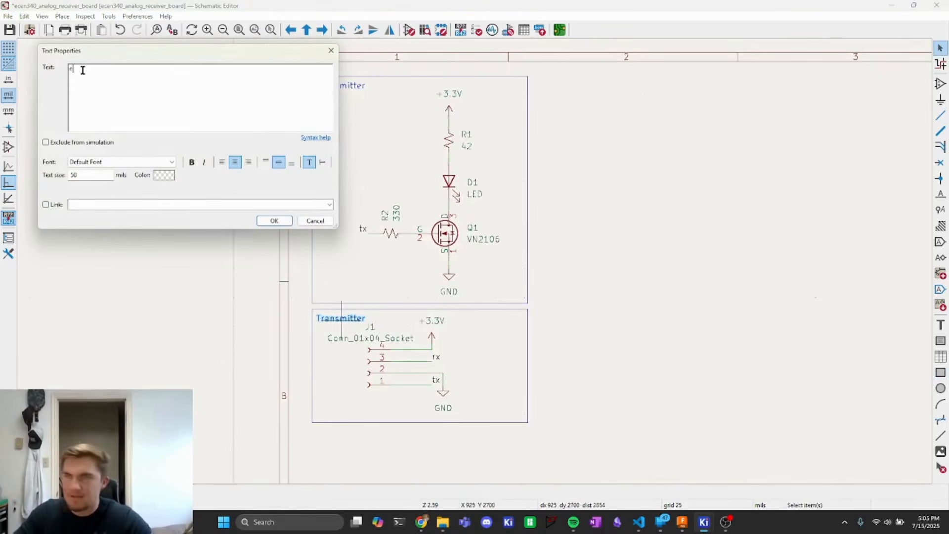
key("BackSpace")
type("Connector")
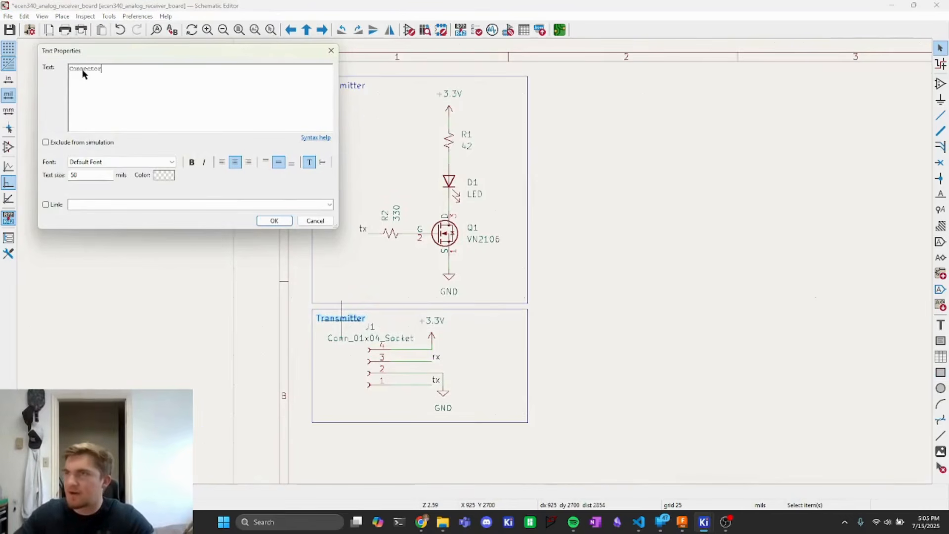
left_click(275, 221)
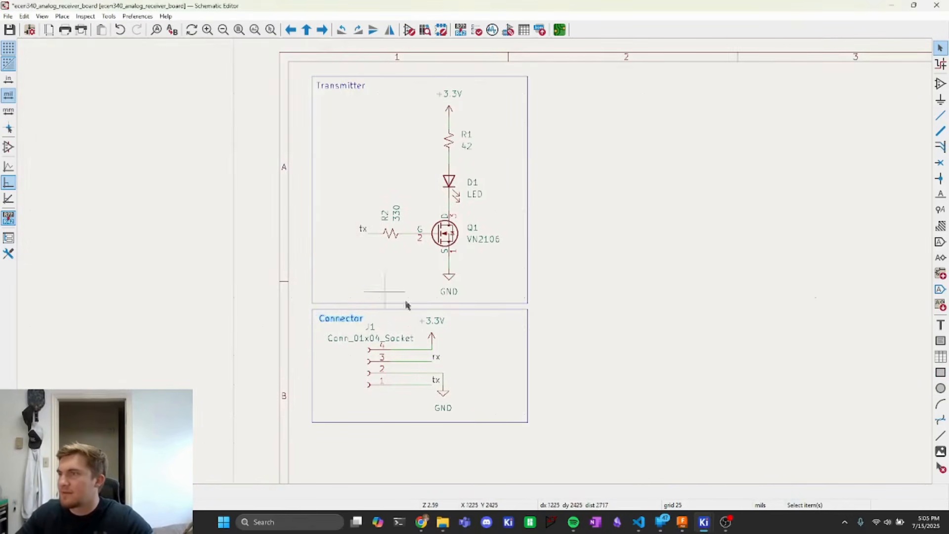
key("ctrl+s")
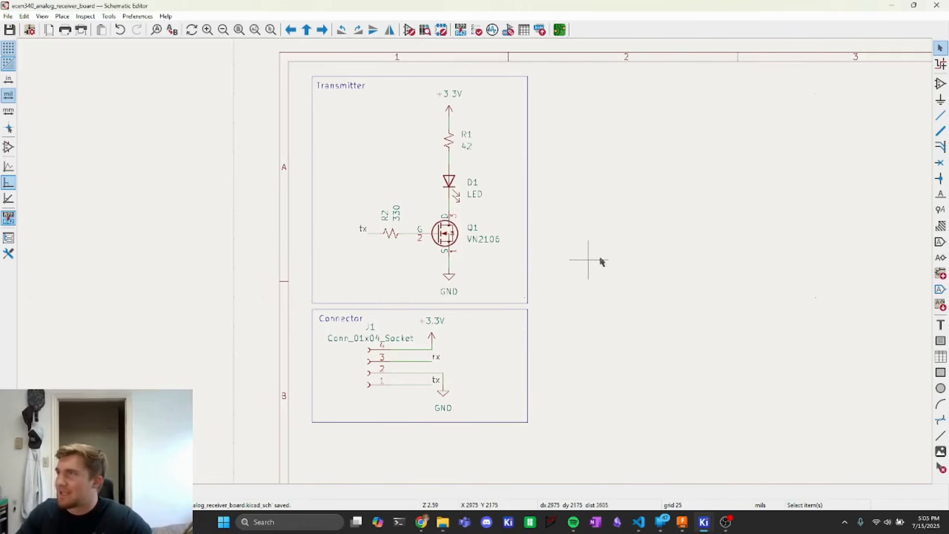
- Choose the MCP6002-xP dual op-amp symbol from the symbol library by searching for mcp6002
mouse_move(599, 261)
middle_mouse_down()
mouse_move(562, 237)
mouse_move(447, 224)
middle_mouse_up()
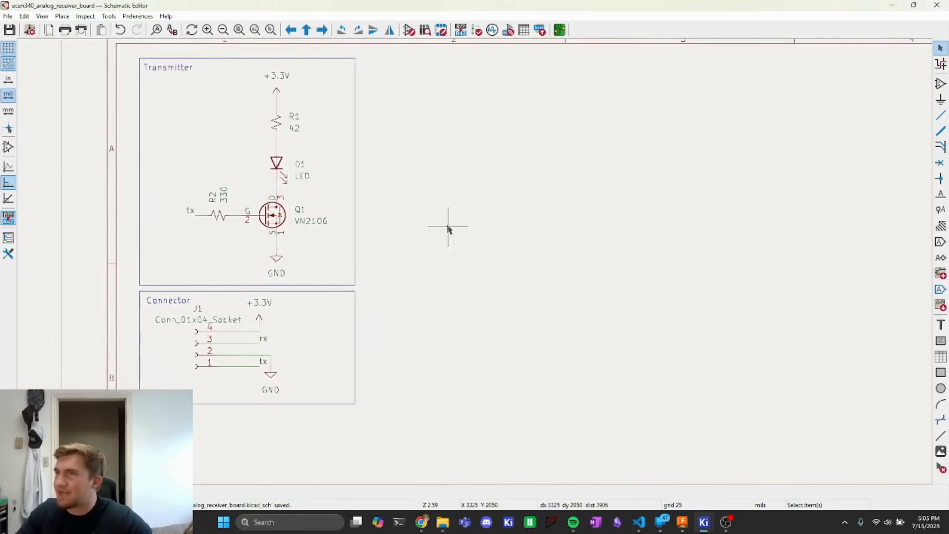
left_click(63, 18)
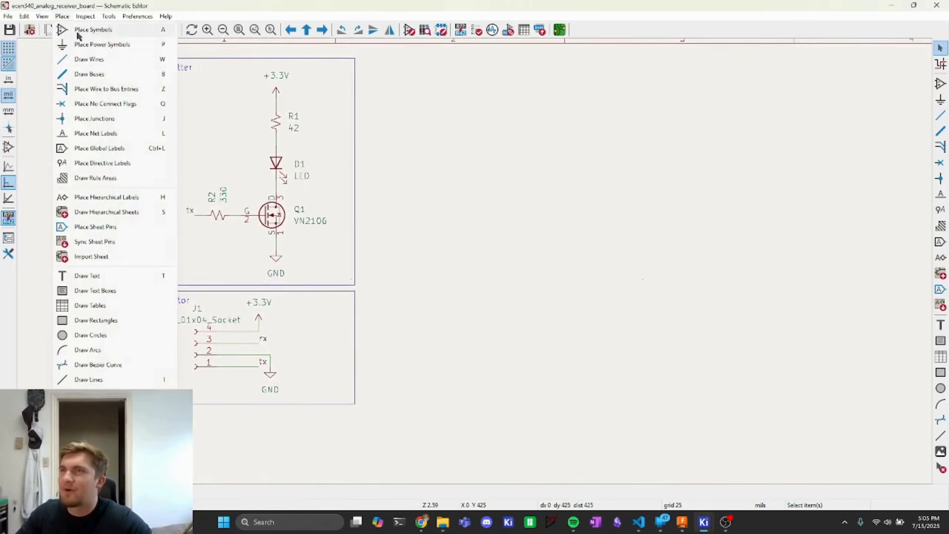
left_click(77, 30)
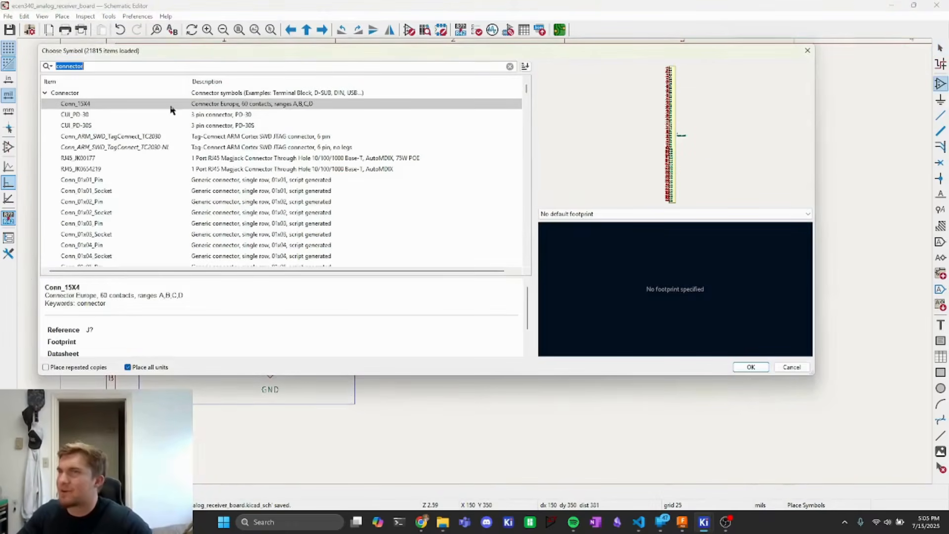
type("mcp")
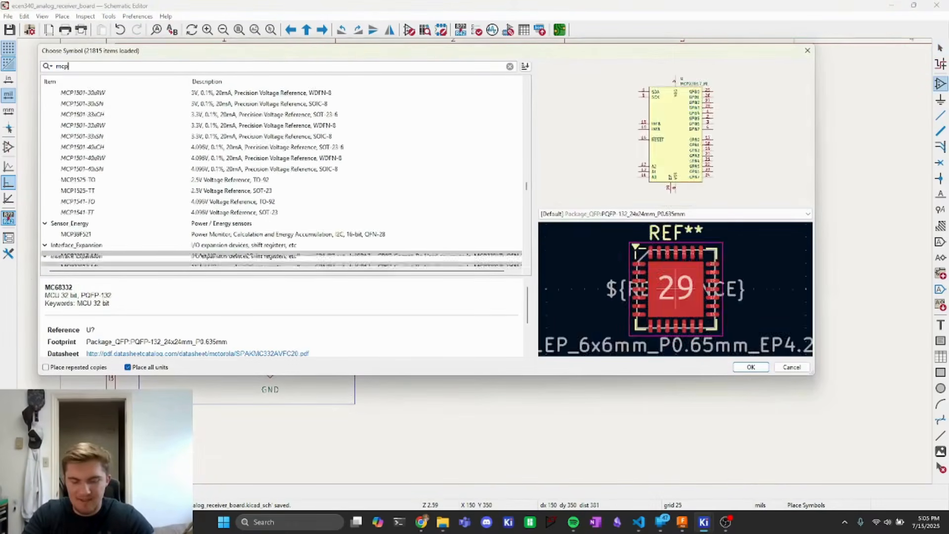
type("-6002")
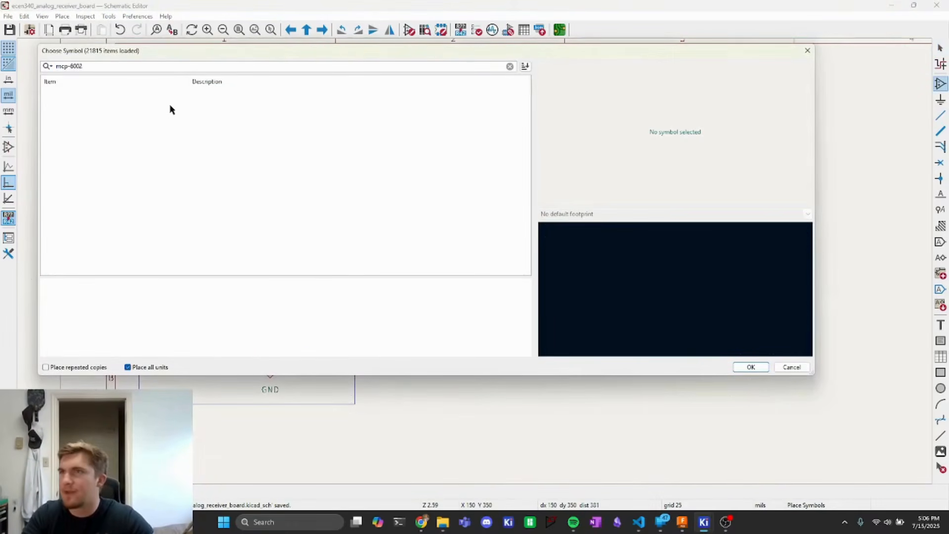
key("BackSpace")
key("BackSpace")
key("BackSpace")
key("BackSpace")
key("BackSpace")
type("6002")
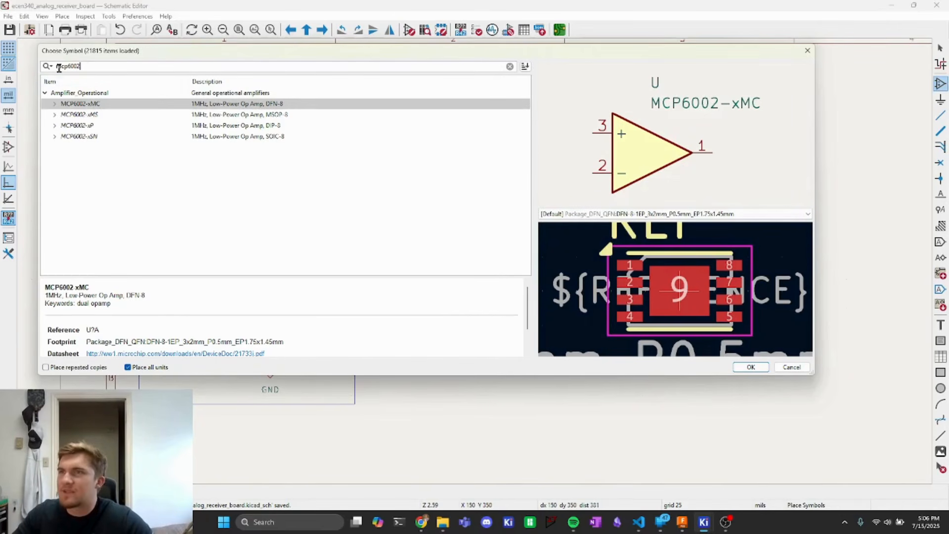
left_click_drag(82, 67, 77, 68)
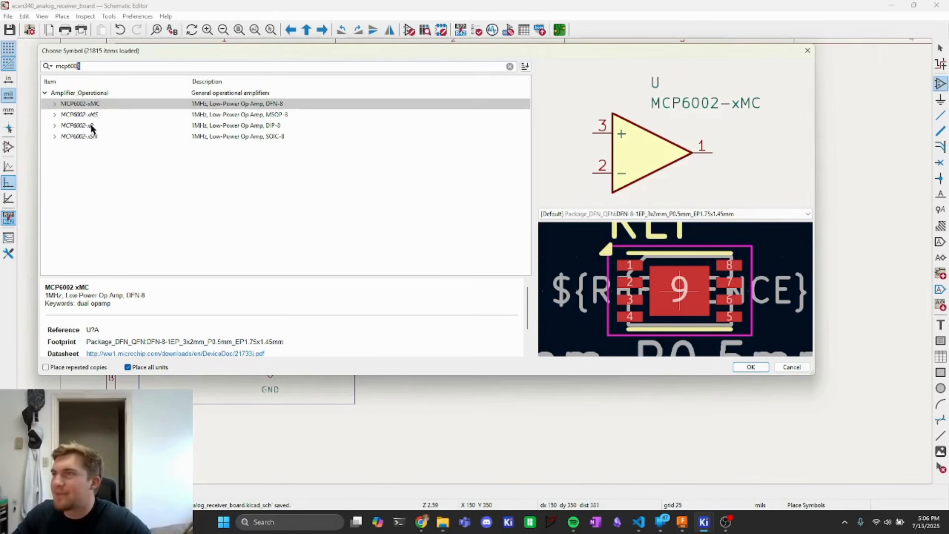
left_click(279, 126)
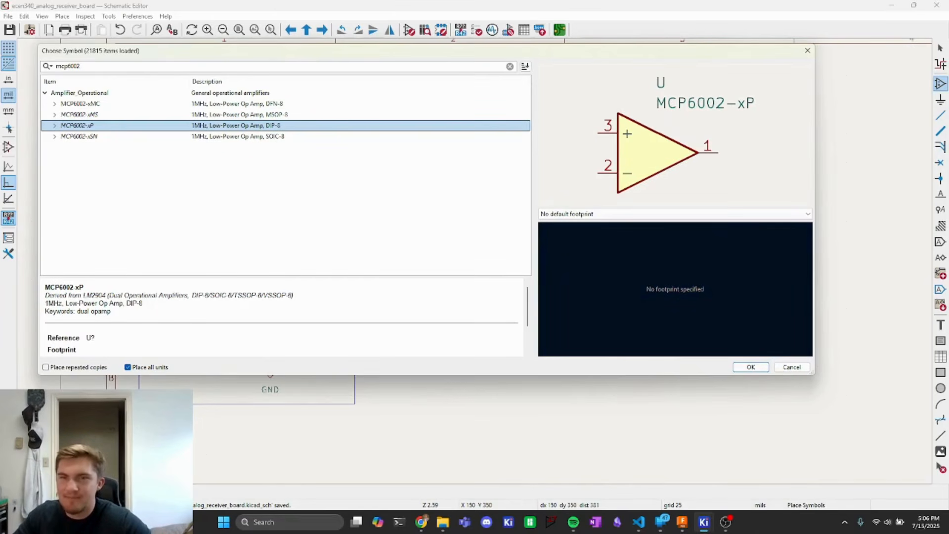
left_click(55, 127)
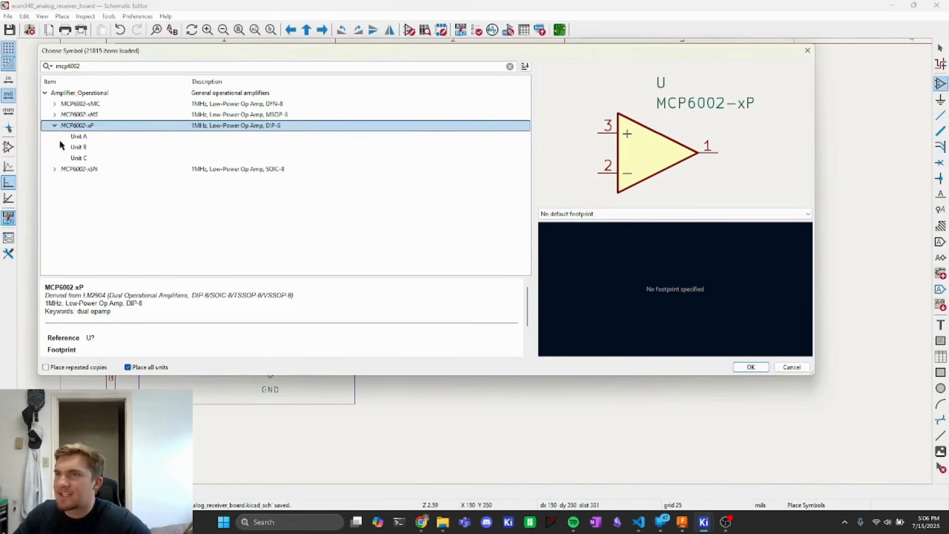
left_click(55, 126)
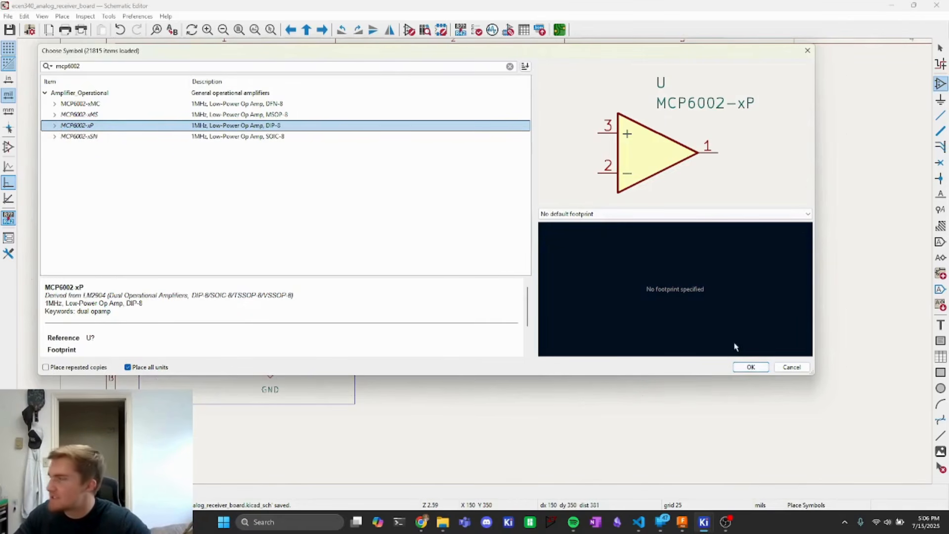
left_click(751, 366)
- Place the op-amp's three units U1A, U1B and U1C side by side below the Connector box
scroll(343, 360, "up", 4)
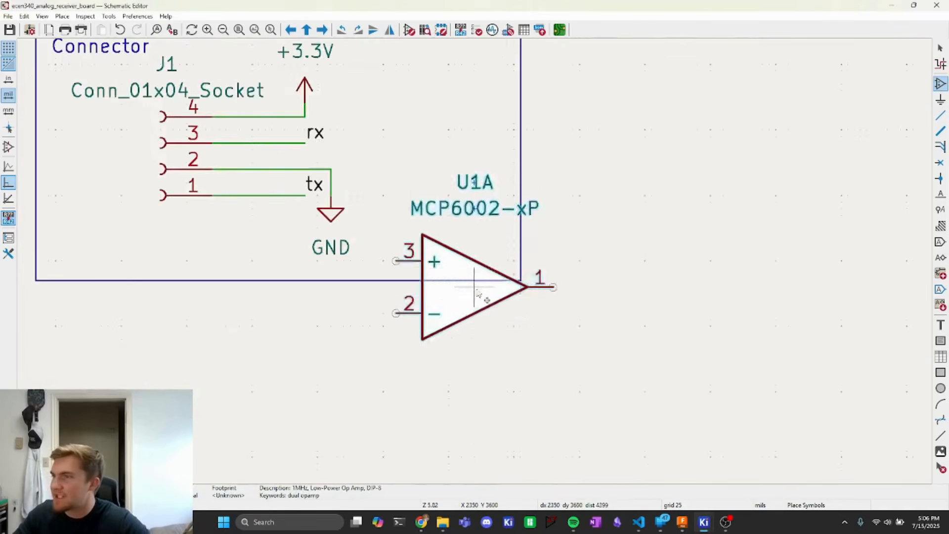
scroll(478, 294, "down", 6)
scroll(354, 259, "up", 3)
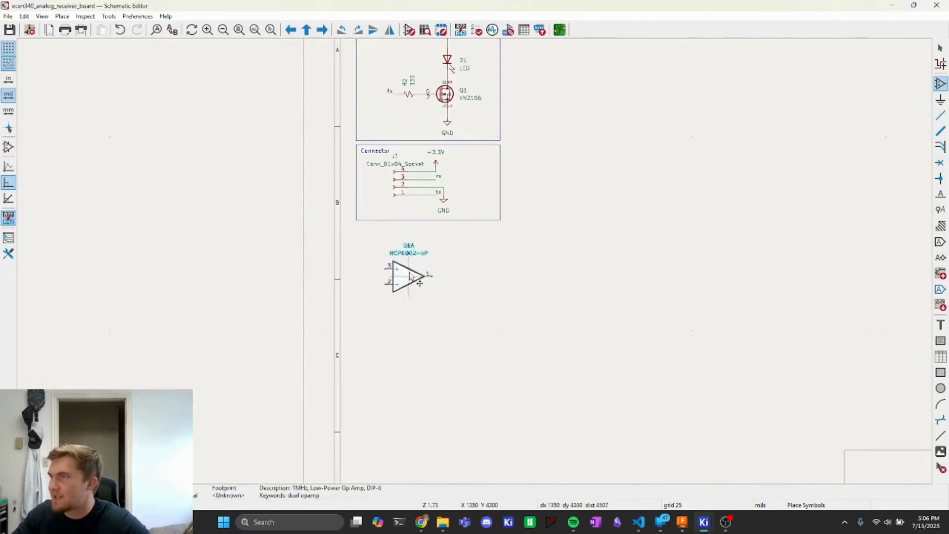
left_click(442, 275)
left_click(527, 276)
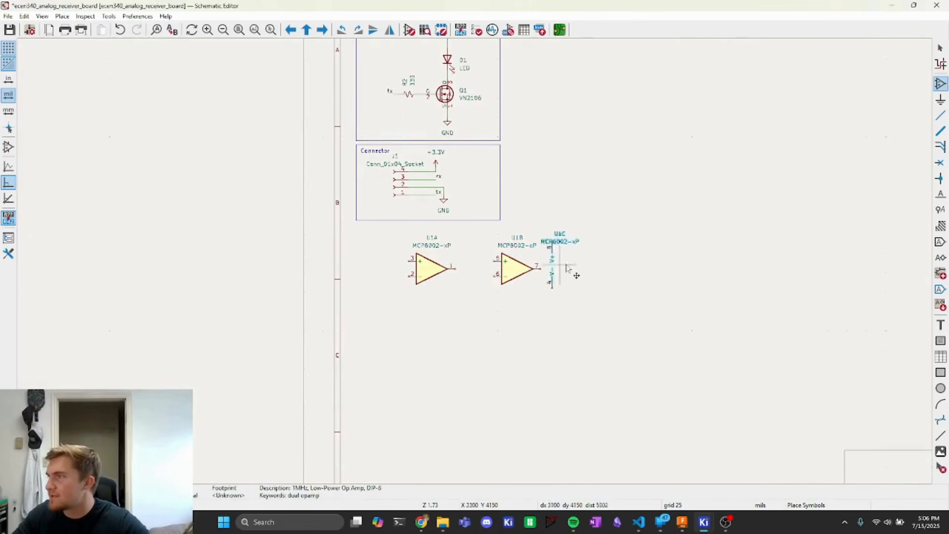
left_click(613, 268)
- Rearrange the op-amp units, moving the U1C power unit to the left of U1A
key("Escape")
left_click_drag(682, 317, 479, 286)
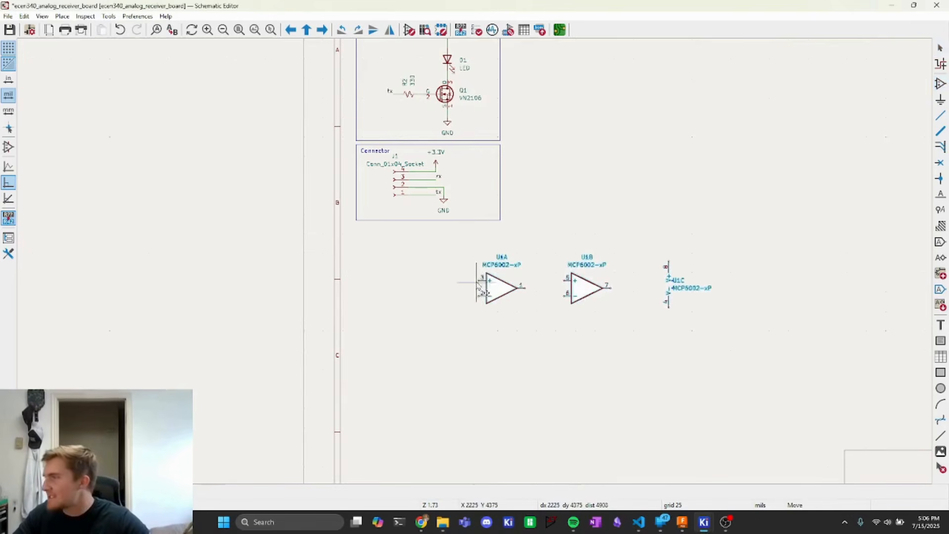
left_click(479, 287)
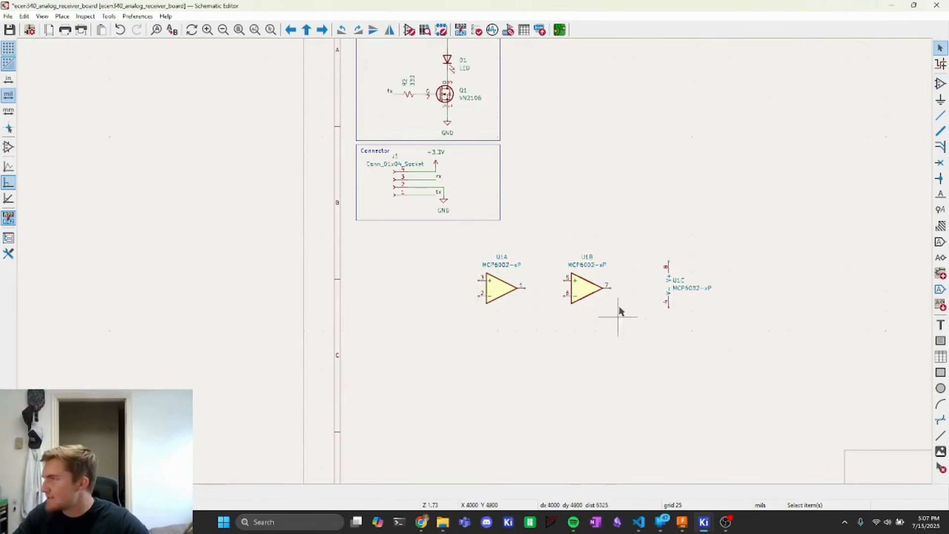
left_click(671, 280)
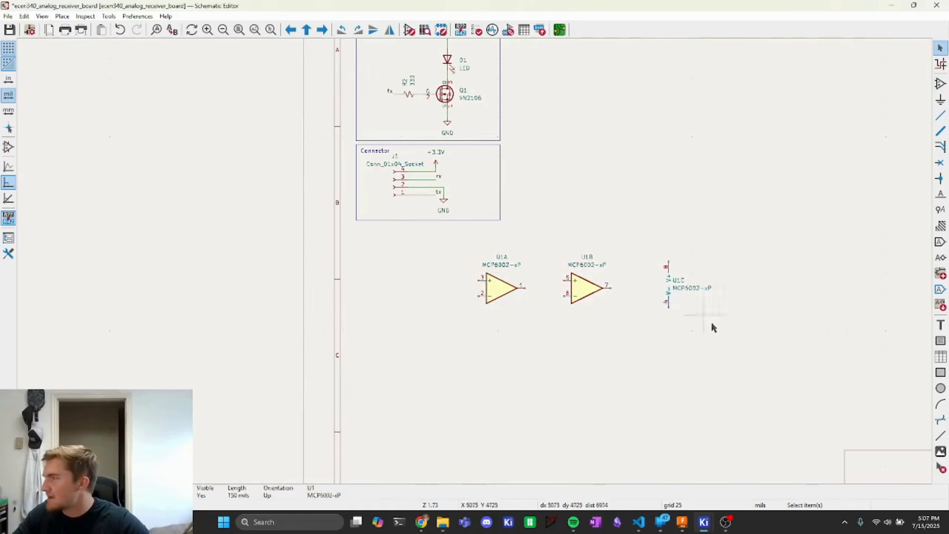
left_click_drag(665, 267, 392, 275)
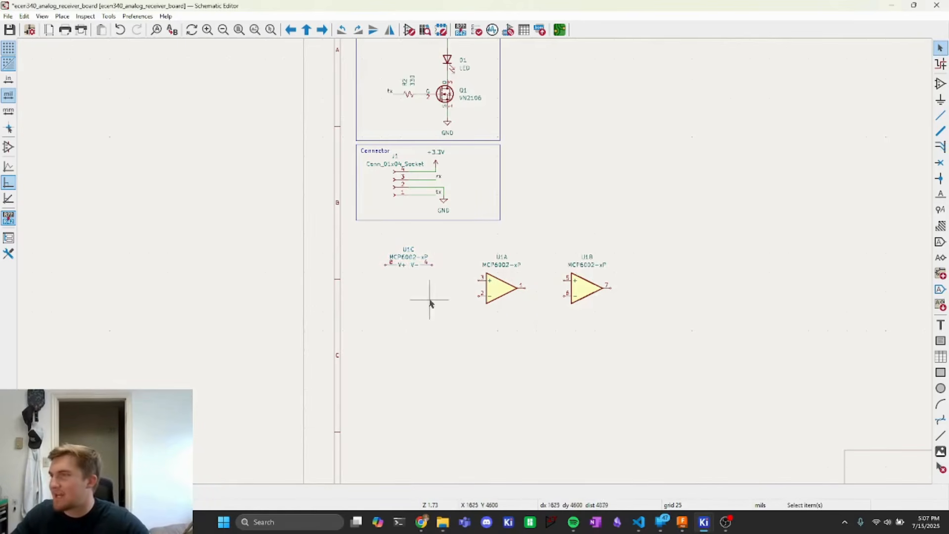
- Open footprint assignment, filter to the Package_DIP library, and preview the DIP-8-16_W7.62mm footprint for U1
scroll(430, 303, "up", 2)
scroll(547, 259, "up", 3)
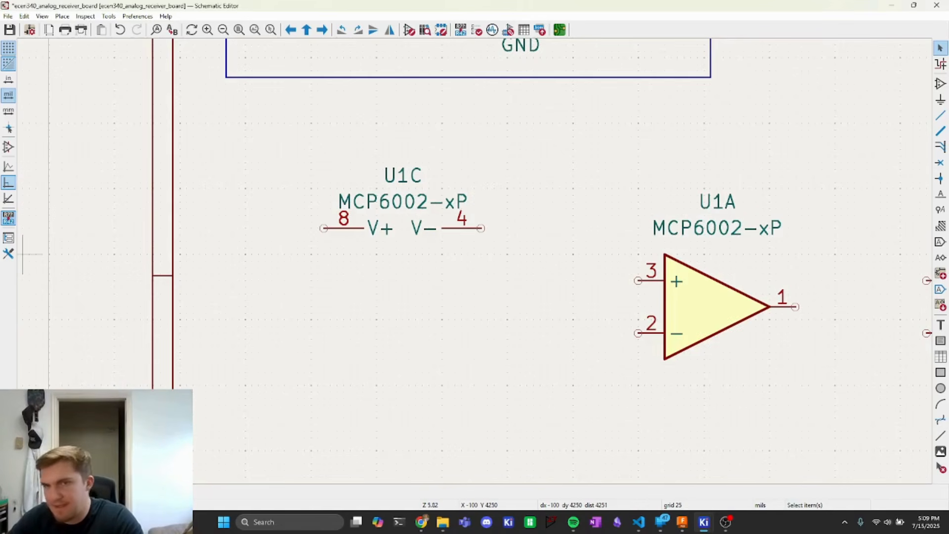
scroll(549, 419, "up", 2)
middle_click_drag(460, 267, 280, 344)
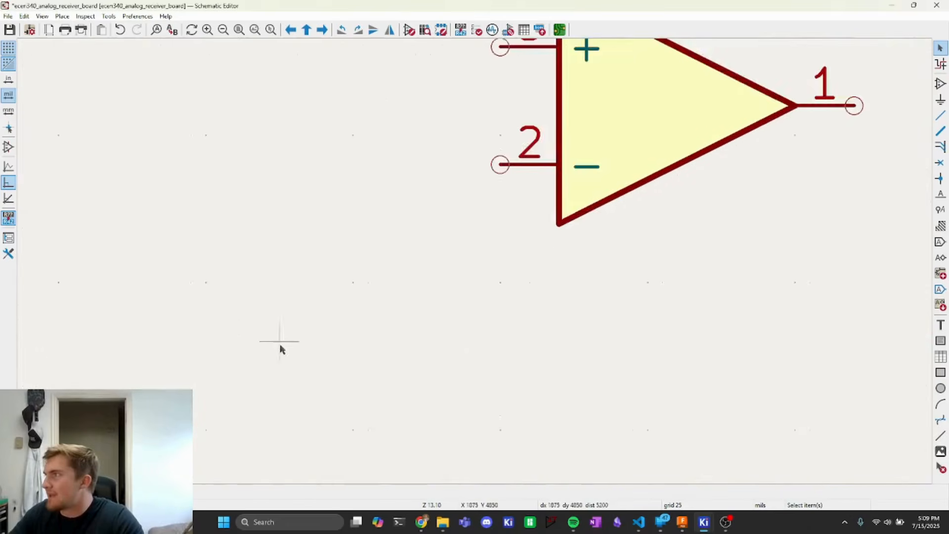
scroll(280, 341, "down", 3)
middle_click_drag(550, 218, 388, 279)
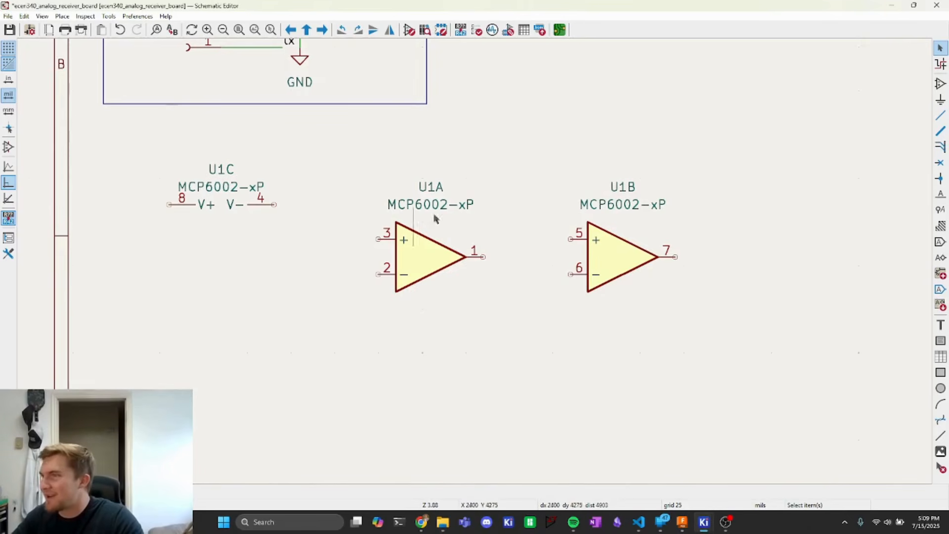
left_click(508, 30)
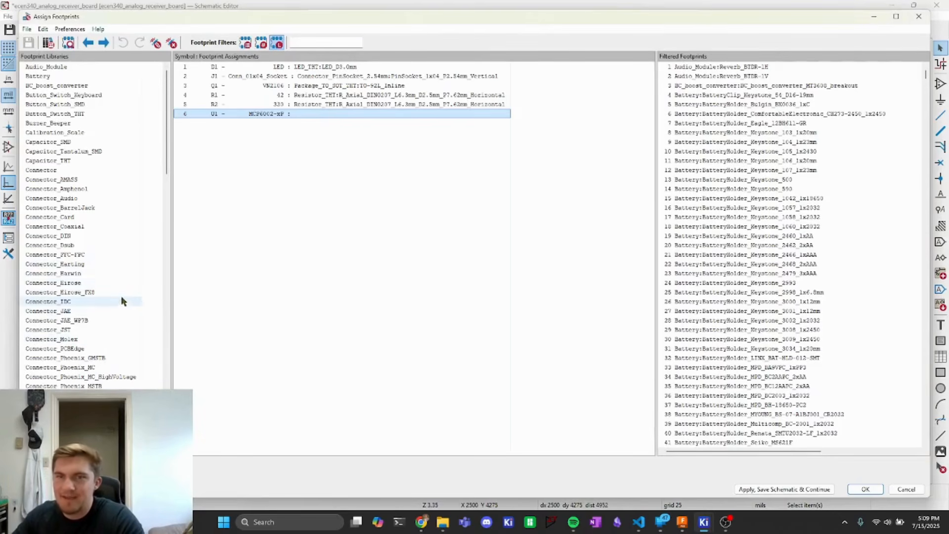
scroll(121, 296, "down", 1)
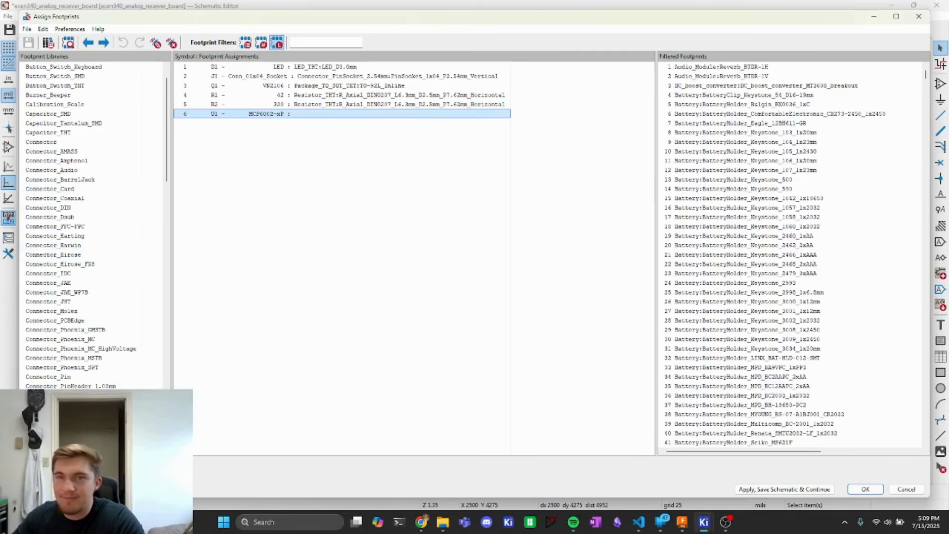
scroll(79, 355, "down", 20)
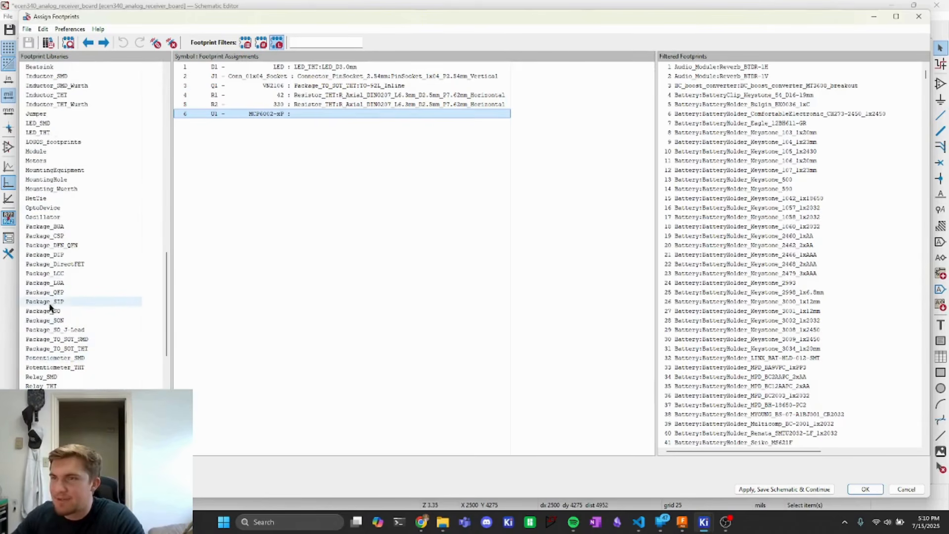
left_click(53, 260)
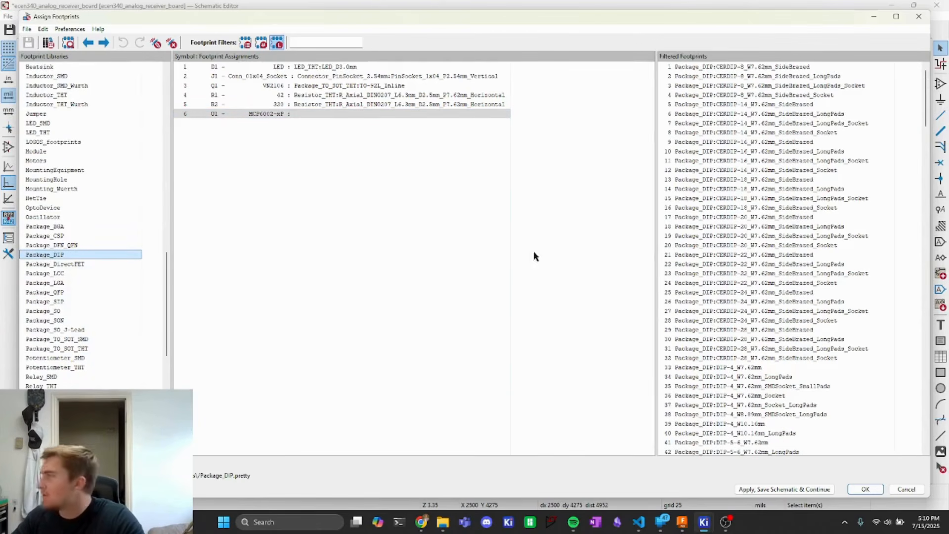
scroll(716, 326, "down", 12)
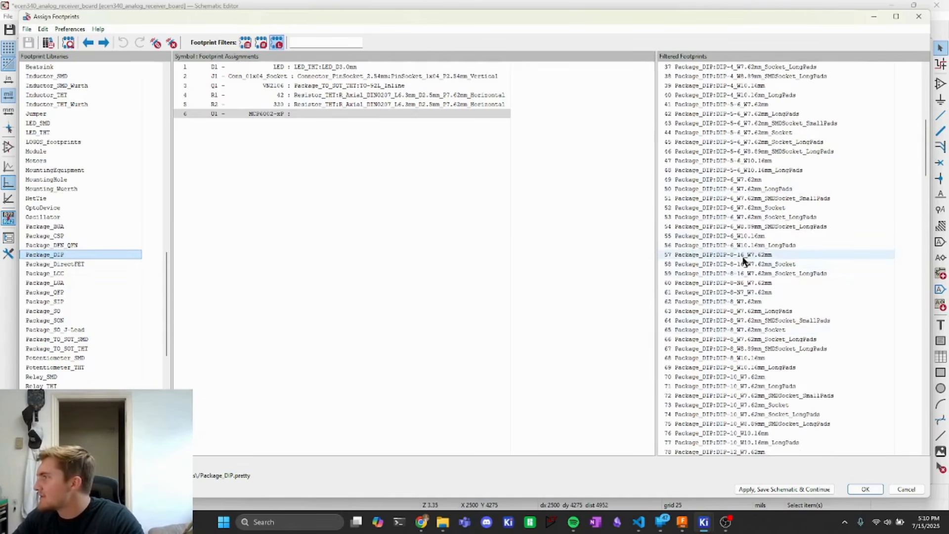
left_click(743, 256)
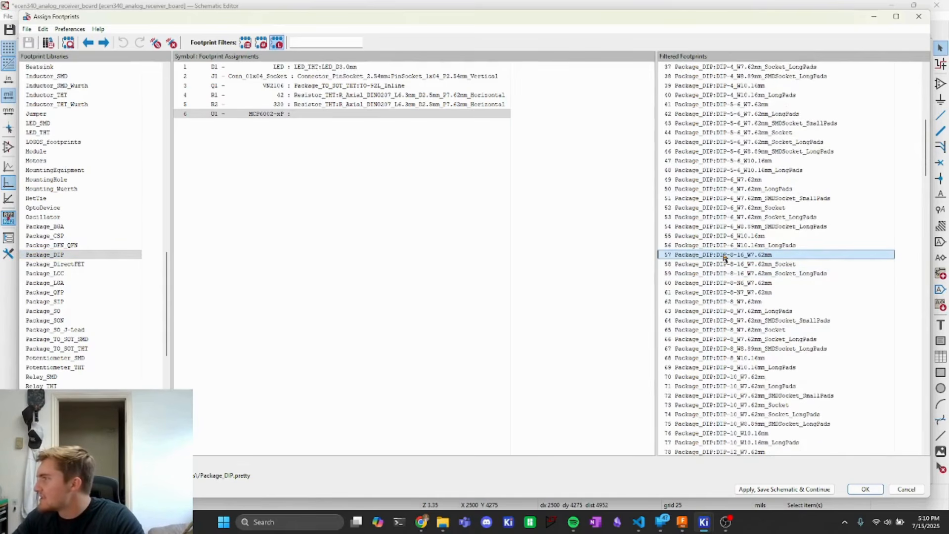
right_click(724, 257)
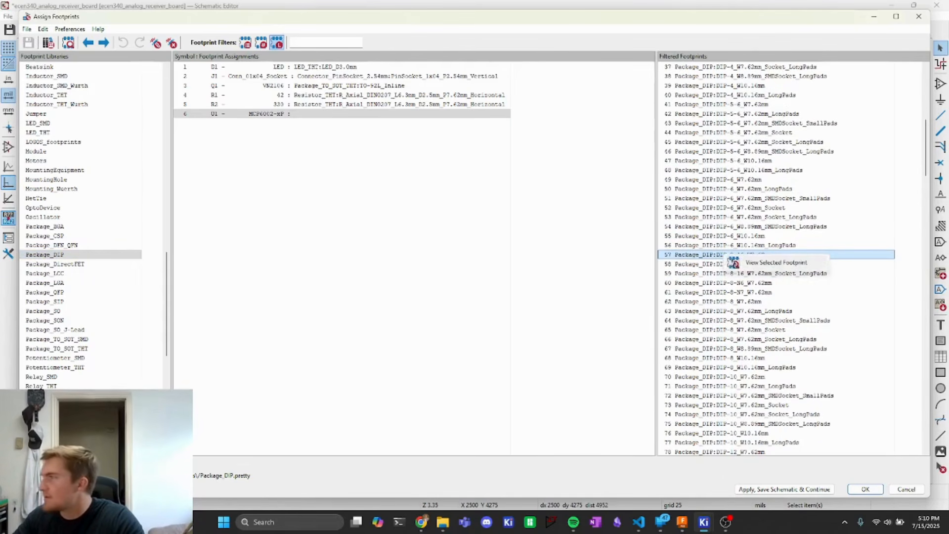
left_click(747, 264)
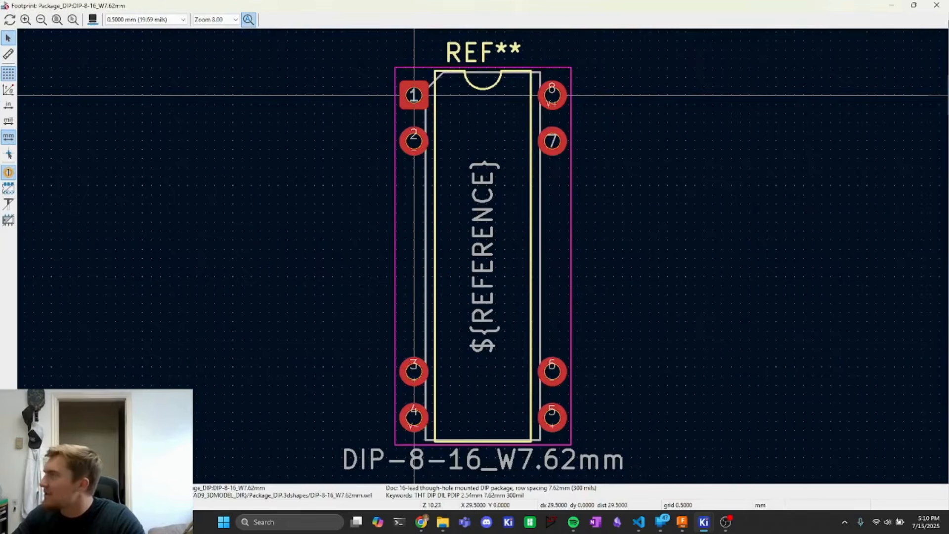
left_click(937, 5)
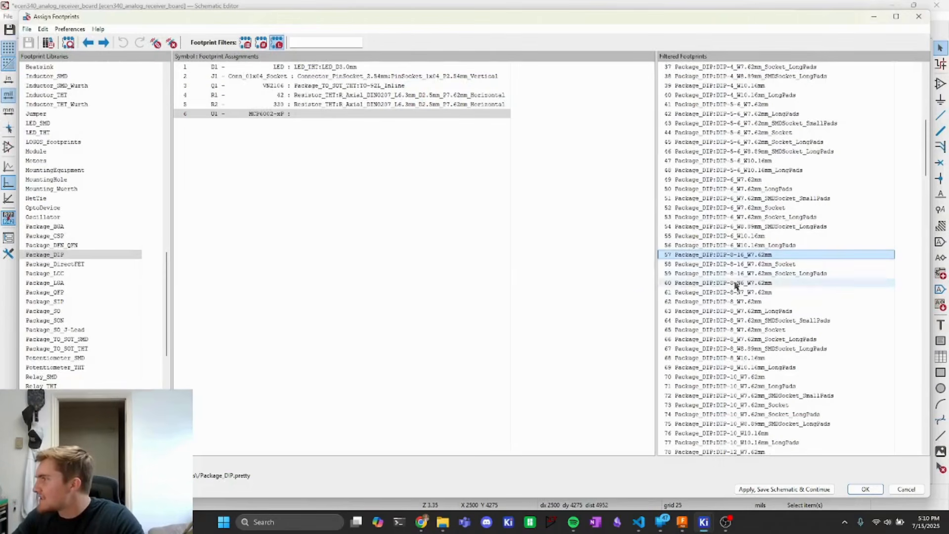
- Assign the Package_DIP:DIP-8_W7.62mm footprint to U1 after previewing it, and apply the assignments
left_click(719, 304)
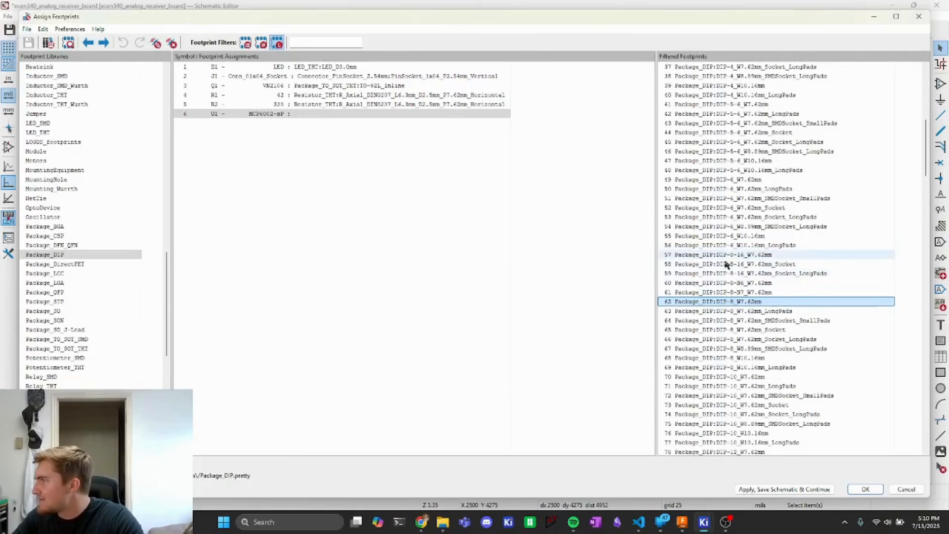
right_click(726, 303)
left_click(771, 311)
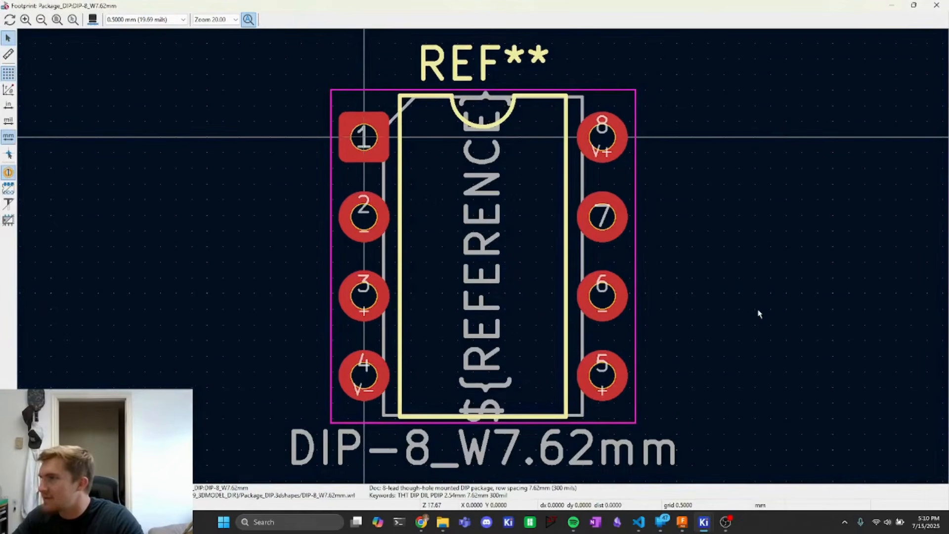
left_click(937, 5)
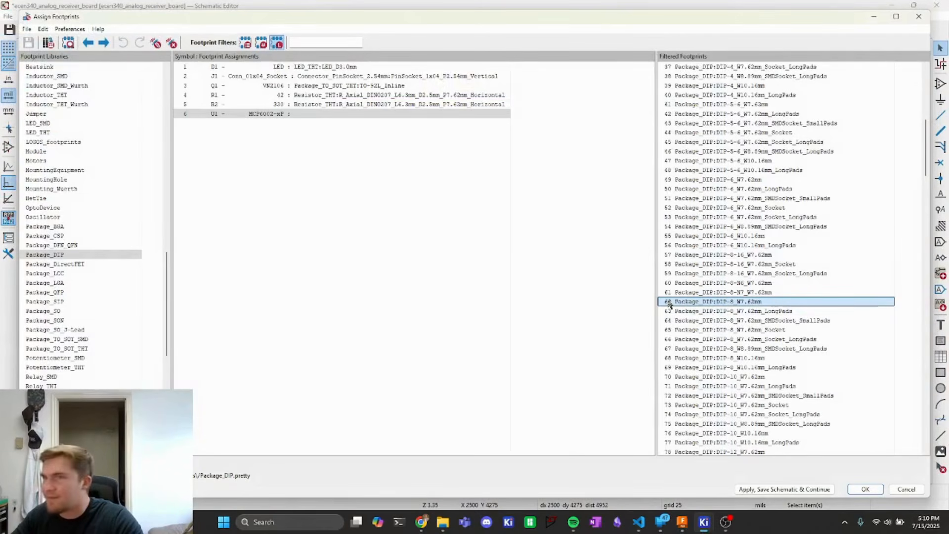
double_click(732, 302)
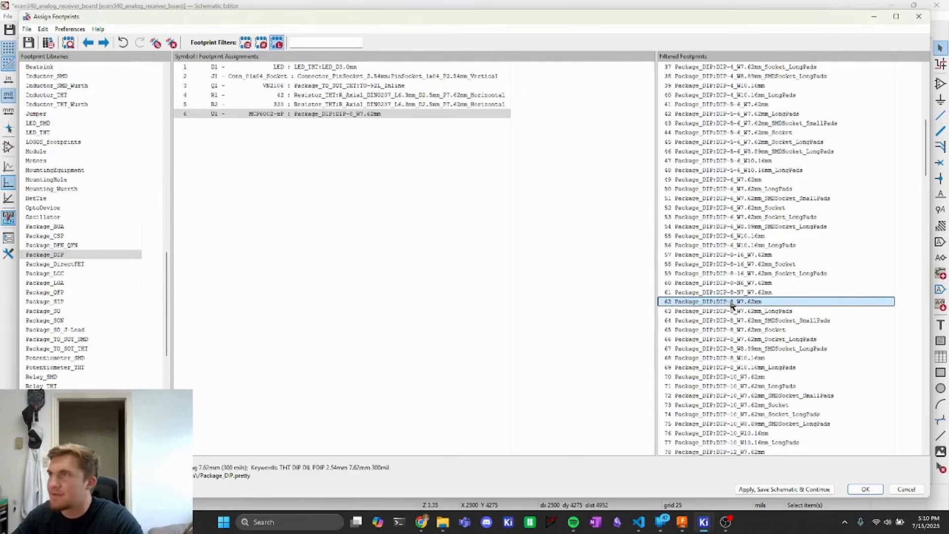
left_click(865, 489)
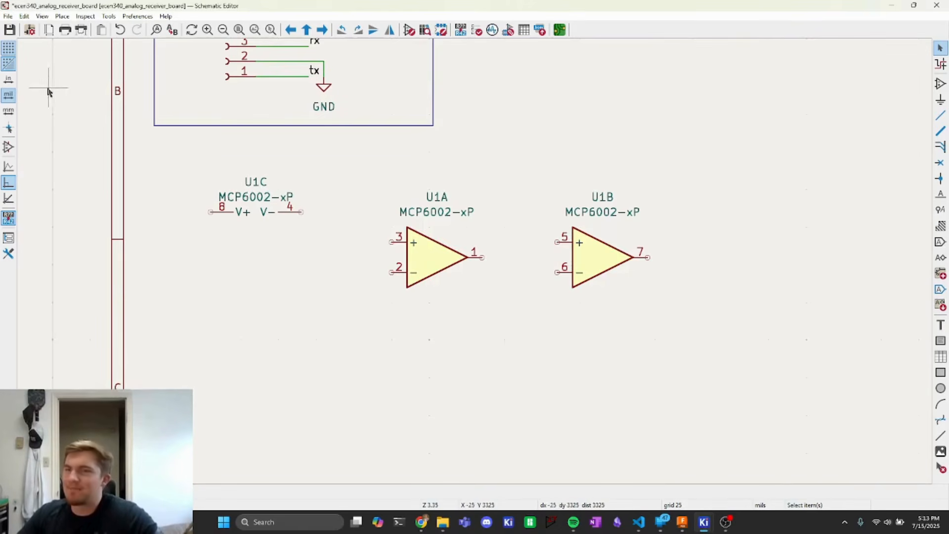
- Search the symbol library for photodiode and preview several of the listed photodiode symbols
left_click(62, 16)
left_click(94, 30)
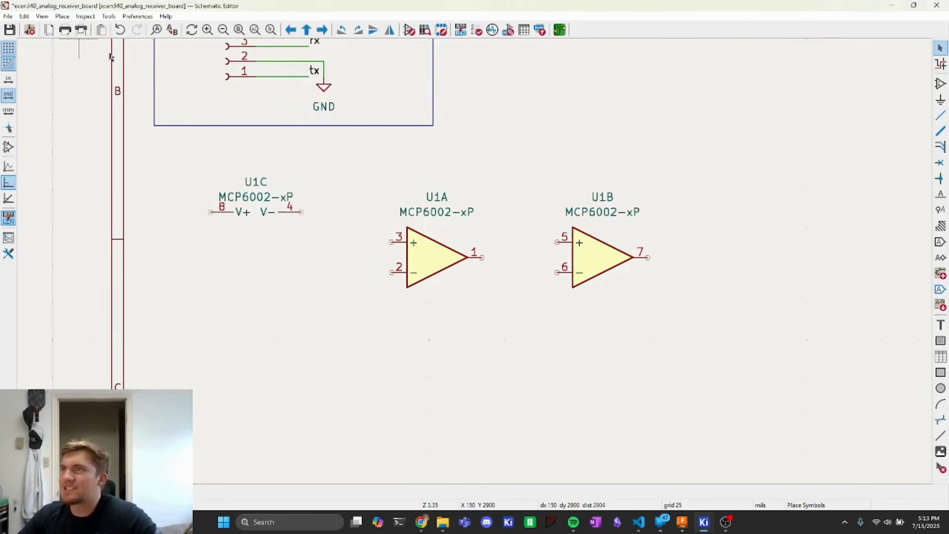
type("ph")
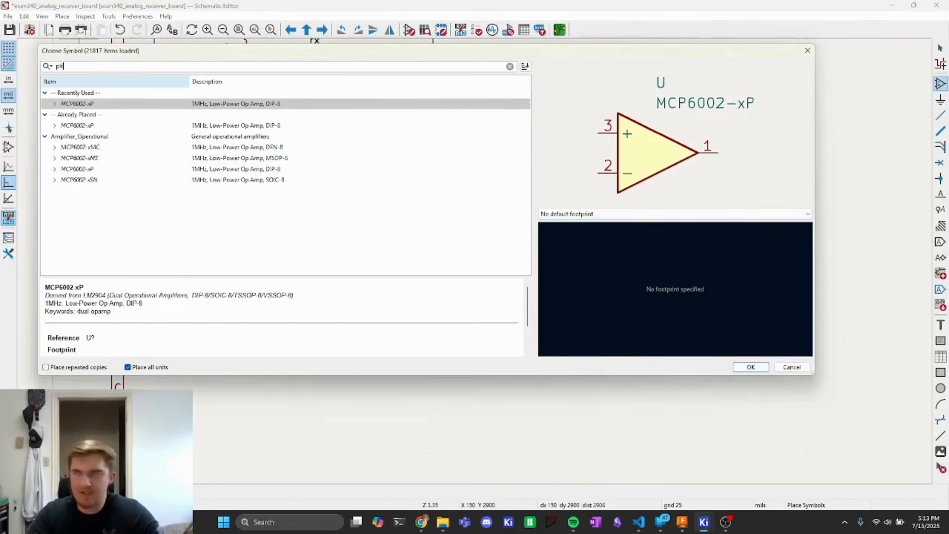
type("otodiode")
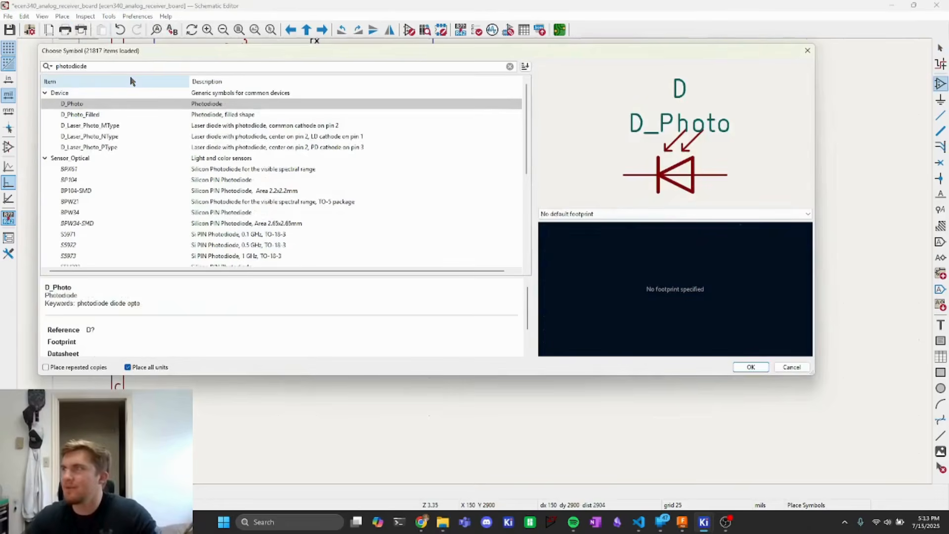
left_click(90, 119)
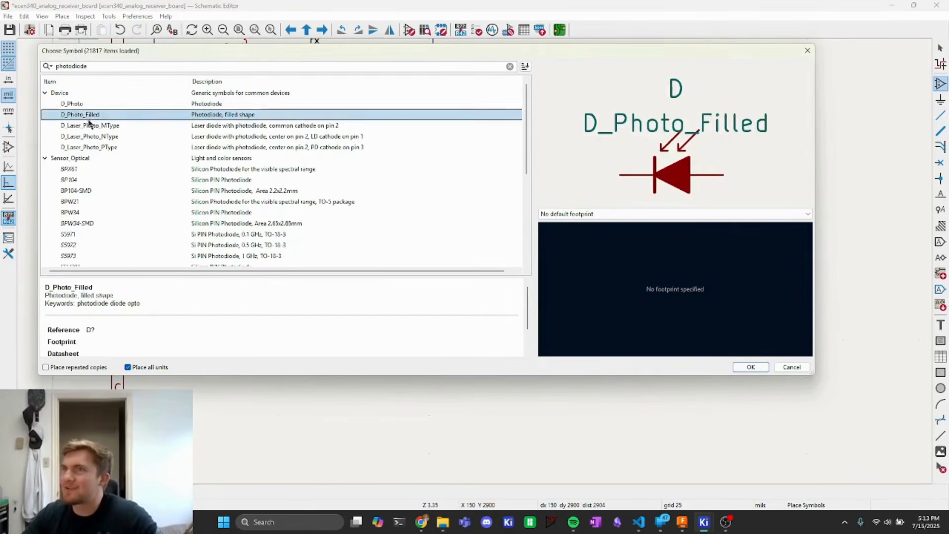
left_click(90, 124)
left_click(93, 136)
left_click(95, 147)
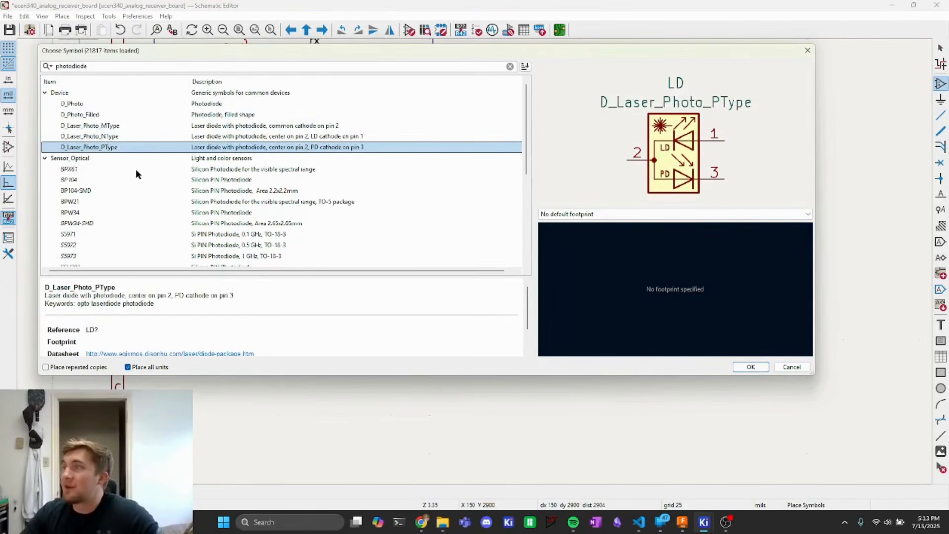
left_click(130, 136)
left_click(121, 125)
left_click(105, 116)
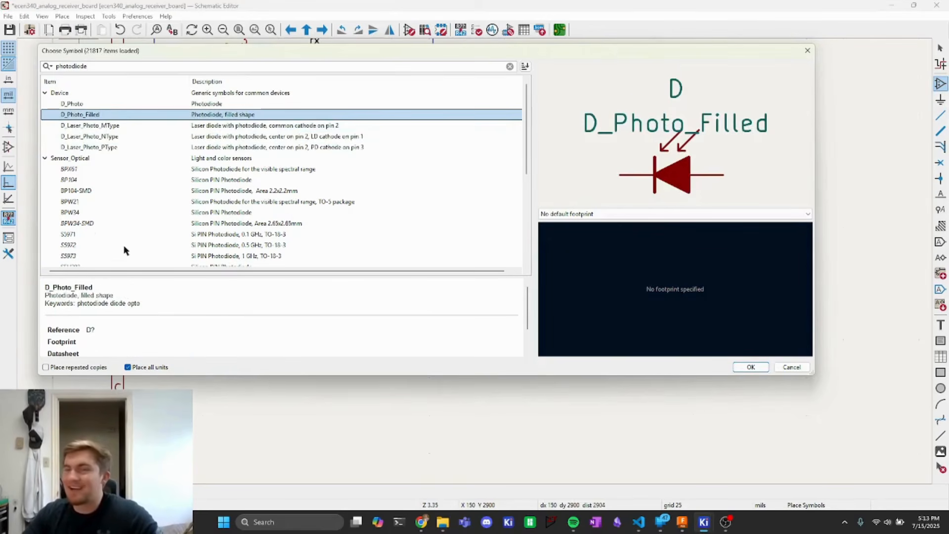
- Place a BPW34 photodiode, rotated 180°, below the U1C power unit
left_click(75, 215)
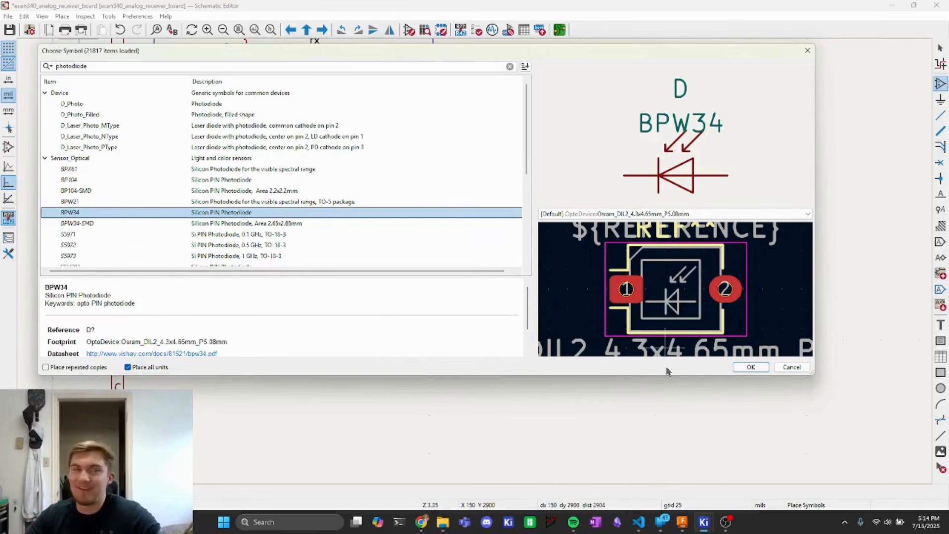
left_click(747, 367)
key("r")
key("r")
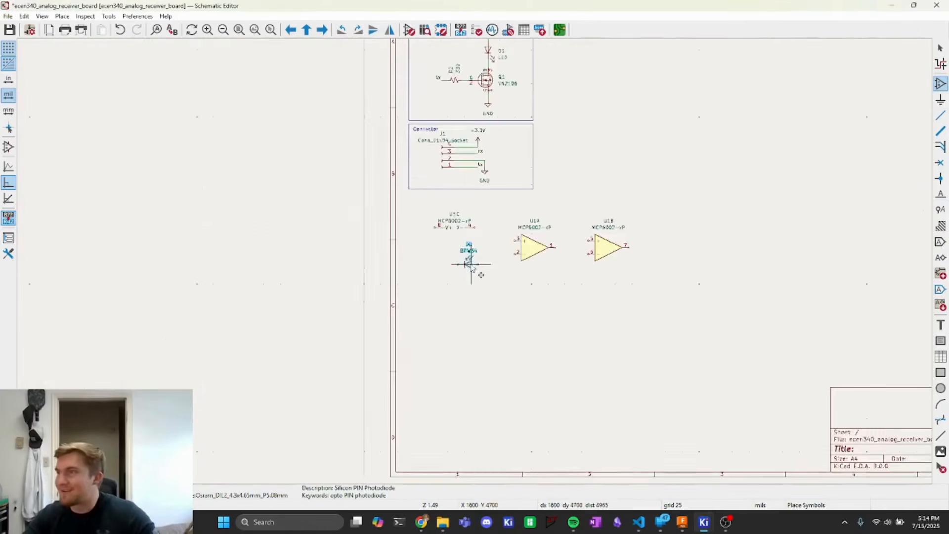
- Place a Conn_01x02_Socket connector, rotated 90°, just below the BPW34 photodiode
scroll(460, 272, "up", 3)
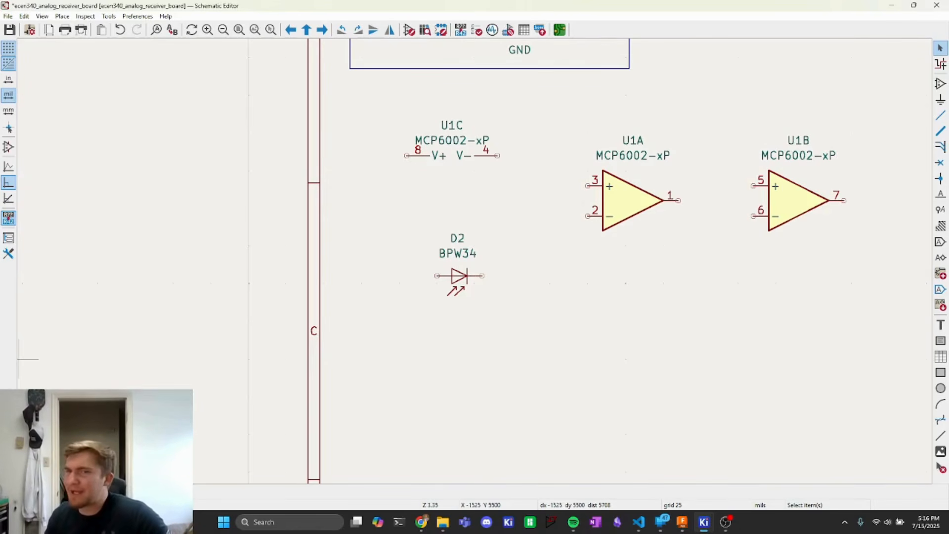
left_click(62, 16)
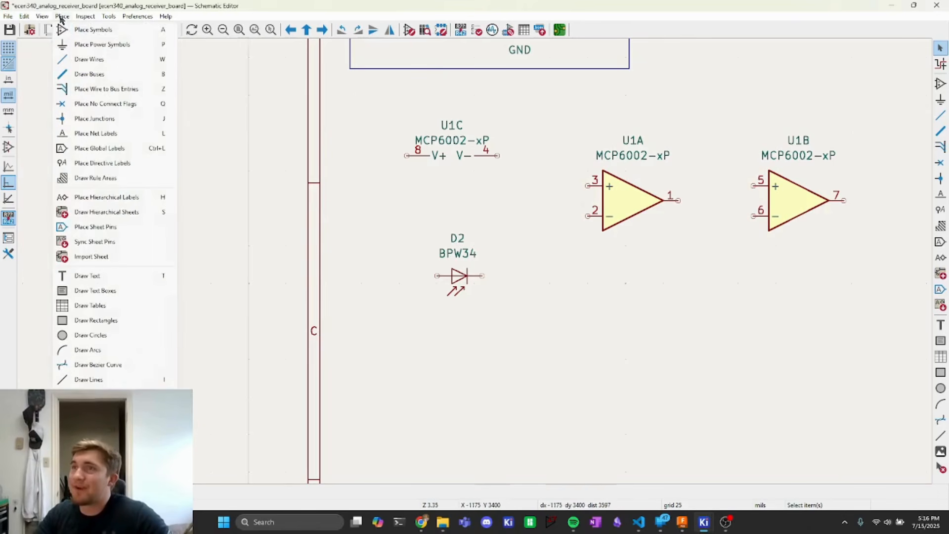
left_click(80, 33)
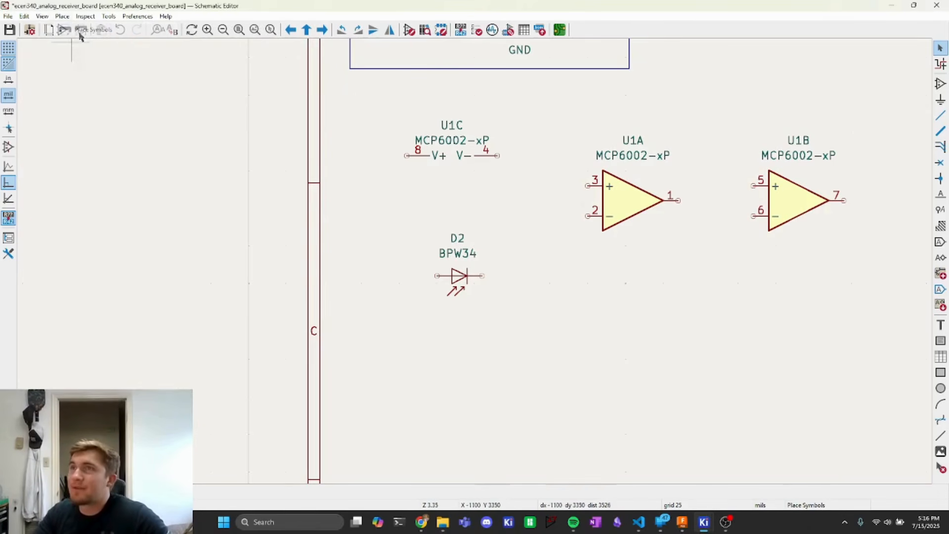
left_click(234, 135)
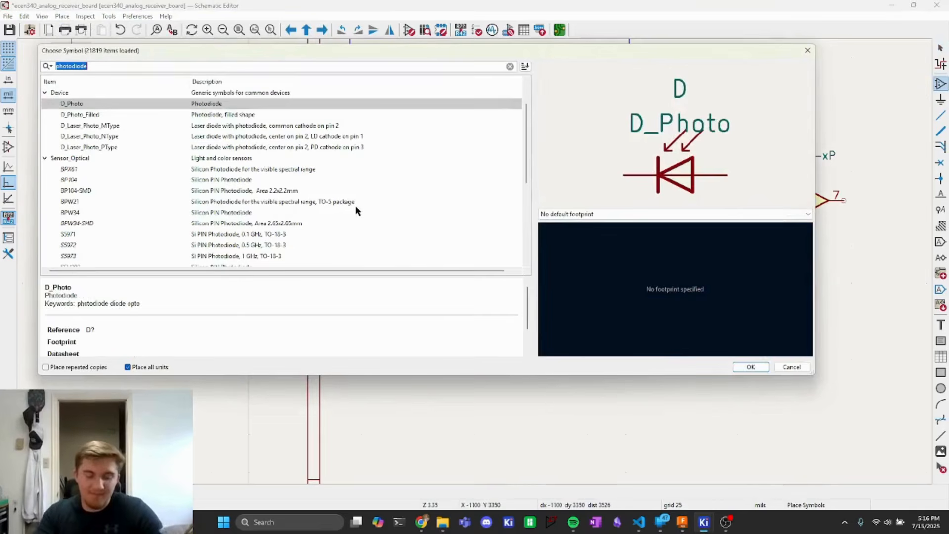
type("connector")
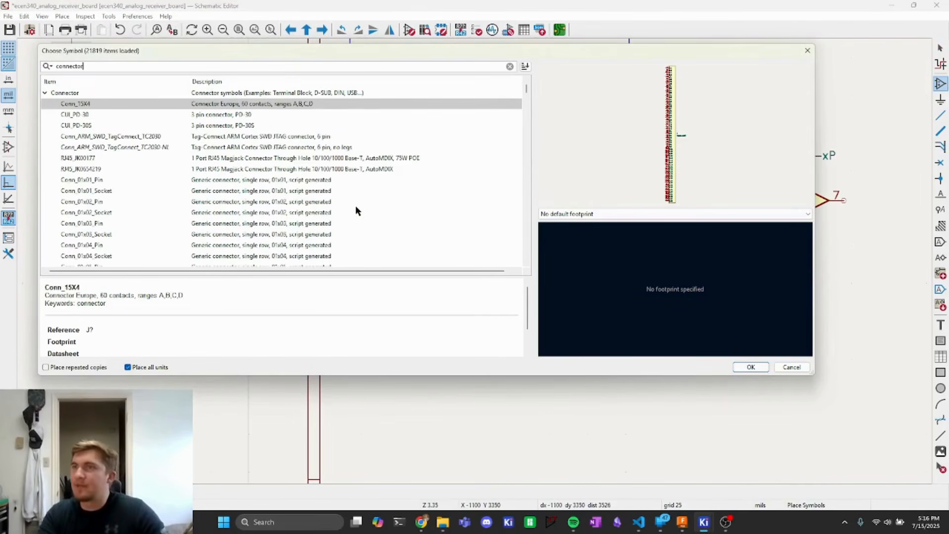
left_click(108, 213)
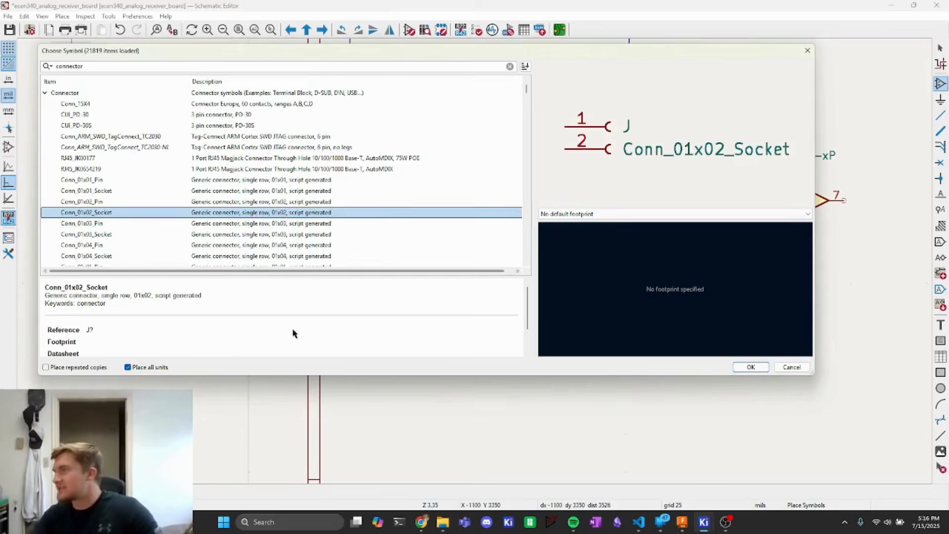
left_click(750, 367)
key("r")
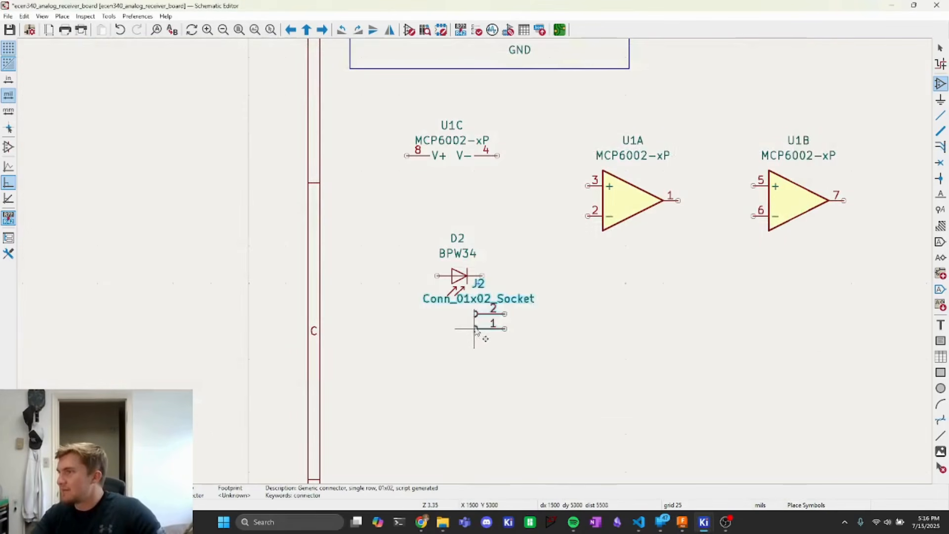
left_click(476, 350)
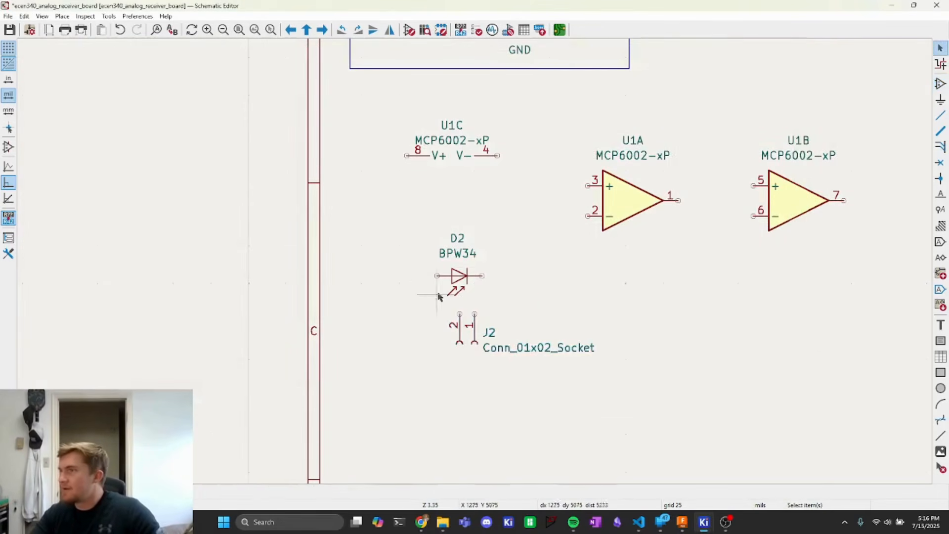
- Wire the photodiode's two terminals down to the two pins of connector J2
key("Escape")
key("w")
left_click(460, 314)
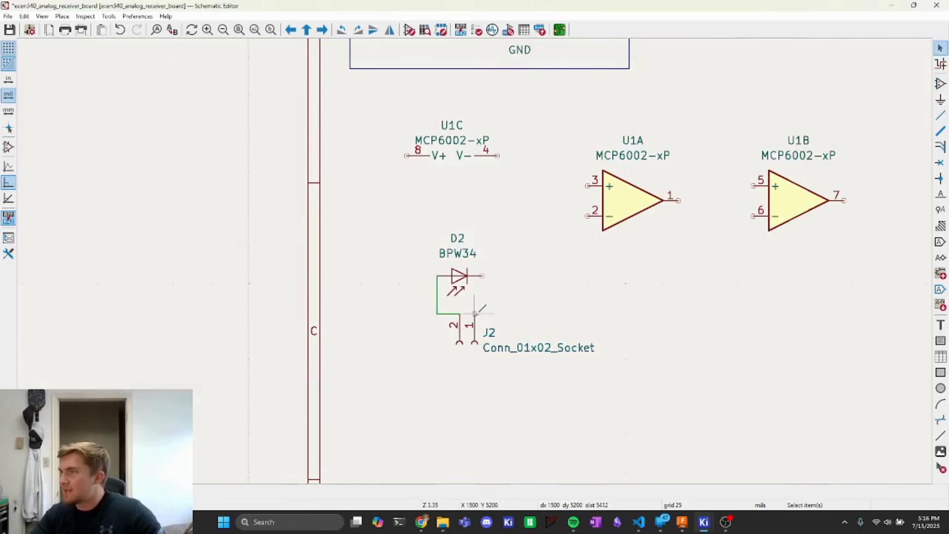
key("w")
left_click(482, 276)
key("Escape")
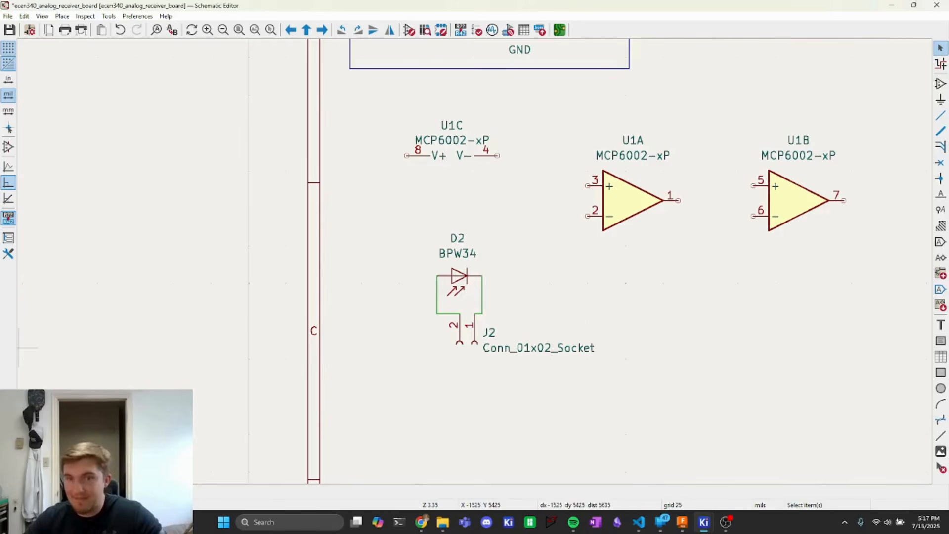
- Open footprint assignment, filter to the Connector_JST library, and preview the JST_PH_B2B-PH-K_1x02_P2.00mm_Vertical footprint
left_click(473, 334)
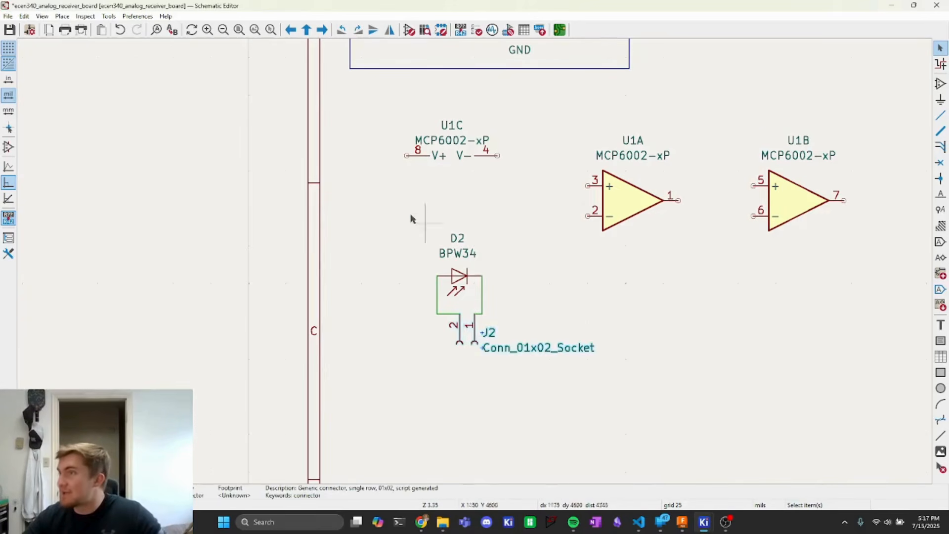
left_click(510, 30)
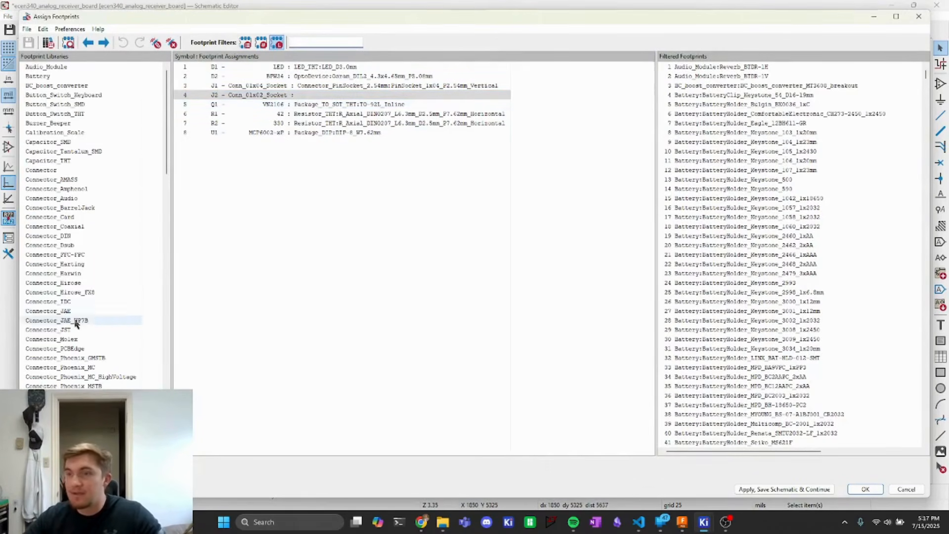
scroll(65, 326, "down", 10)
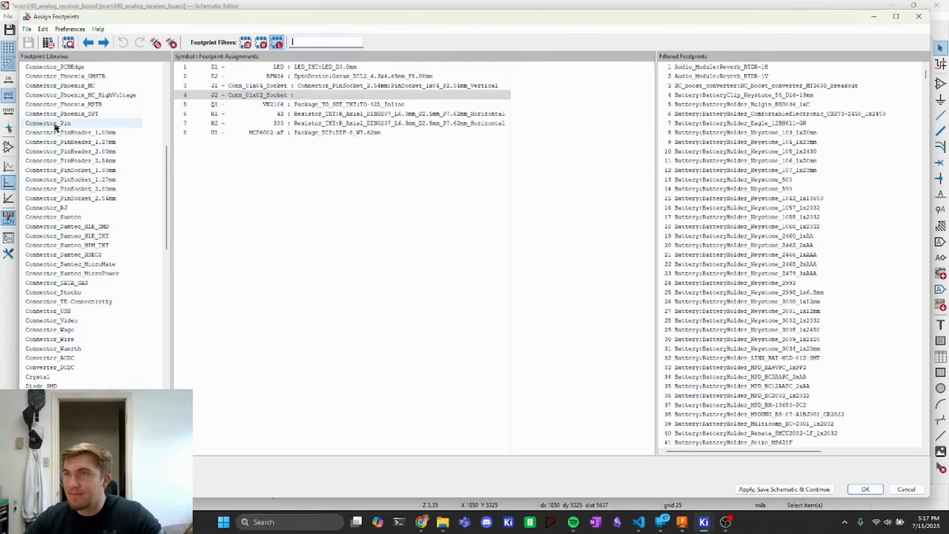
scroll(59, 138, "up", 6)
left_click(111, 219)
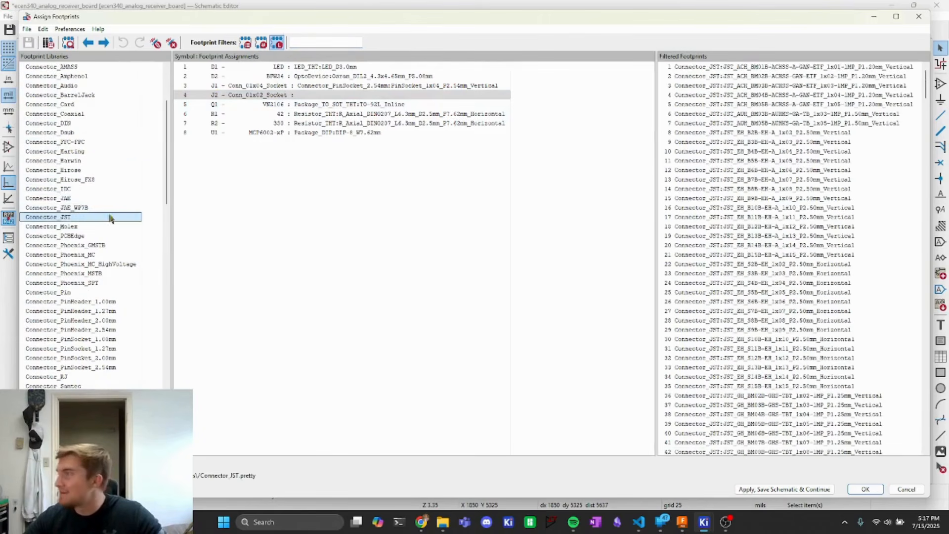
scroll(880, 212, "down", 16)
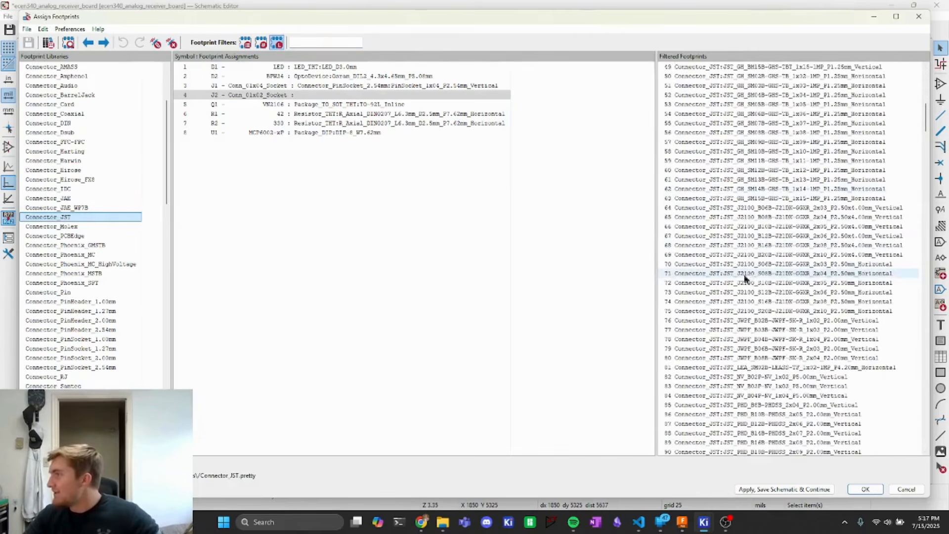
scroll(702, 270, "down", 16)
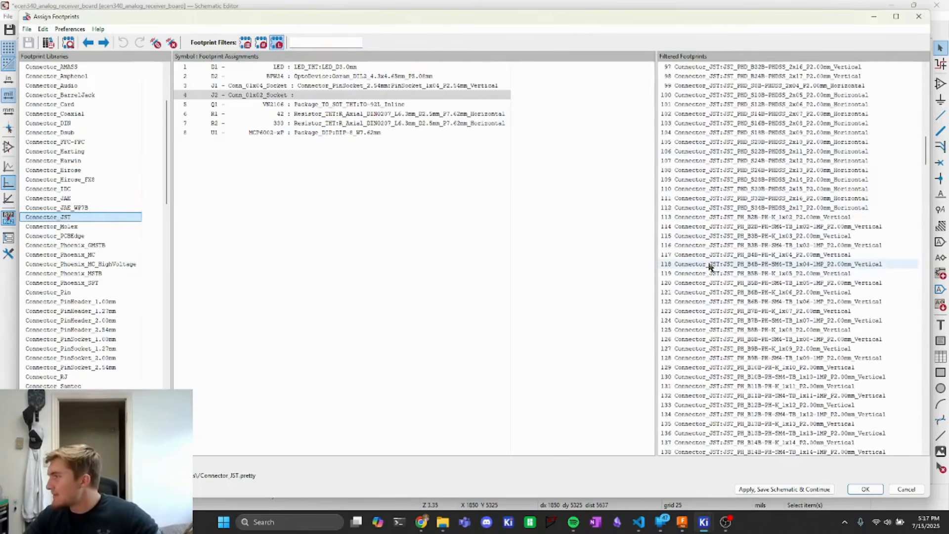
left_click(752, 219)
right_click(733, 221)
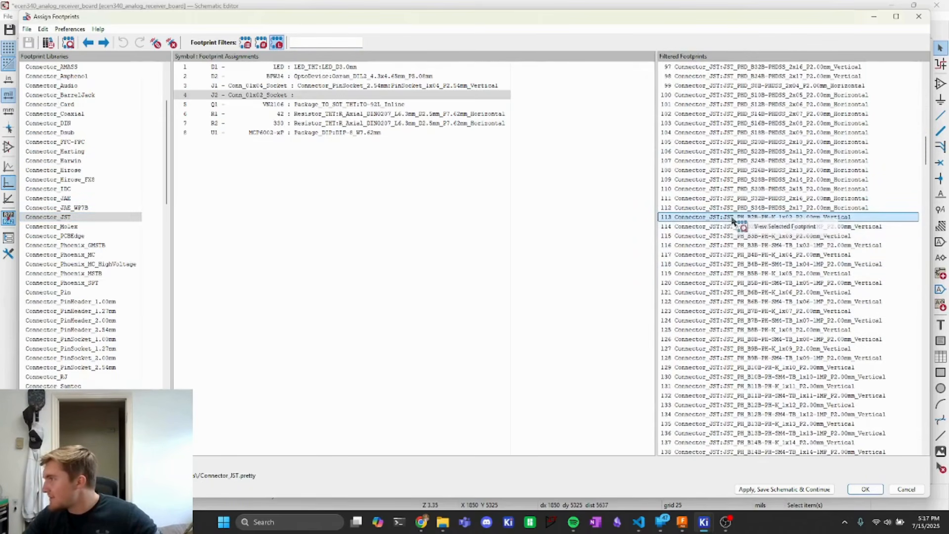
left_click(758, 226)
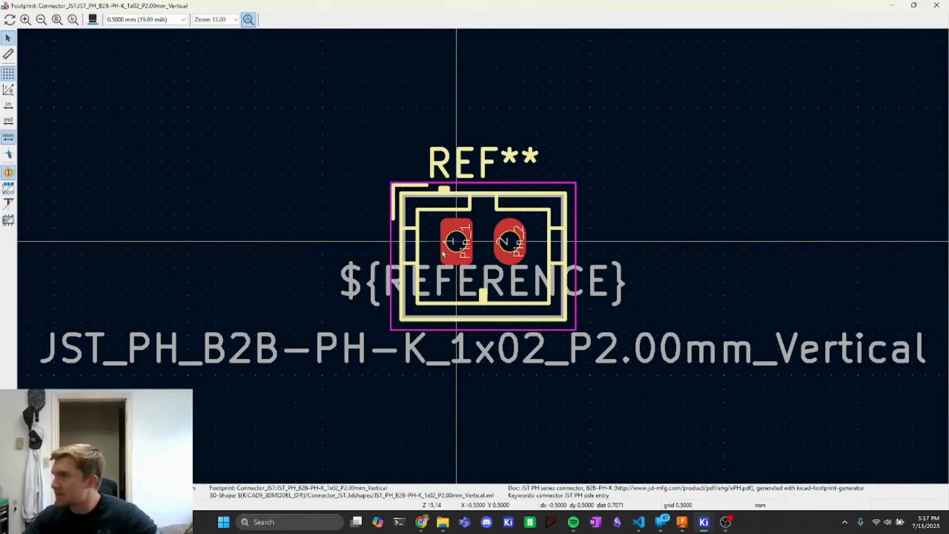
left_click(936, 5)
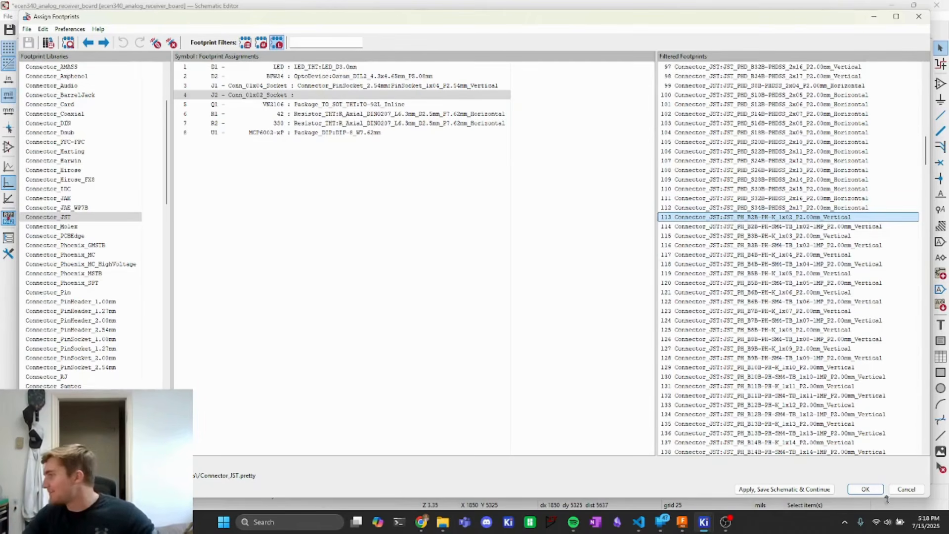
- Assign the JST_PH_B2B-PH-K_1x02_P2.00mm_Vertical footprint to J2 and apply the assignments
double_click(717, 218)
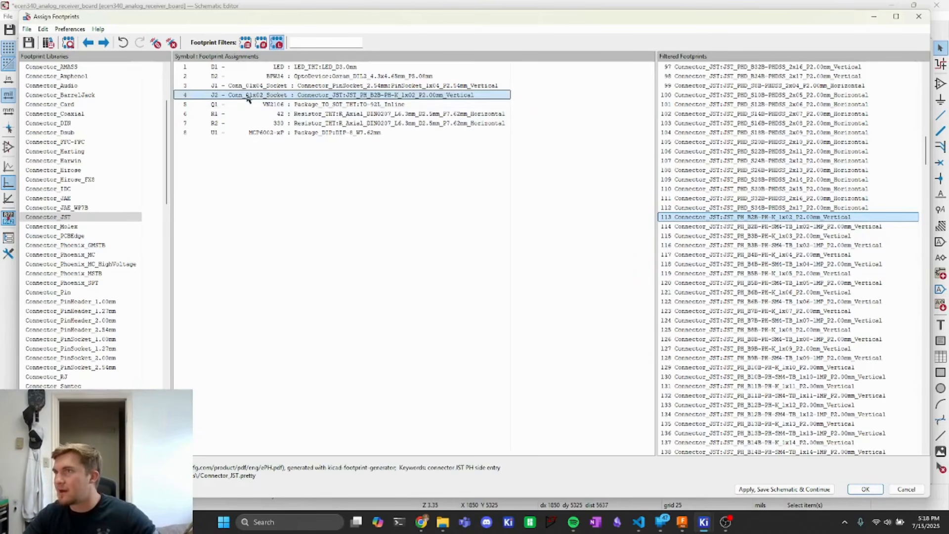
left_click(809, 489)
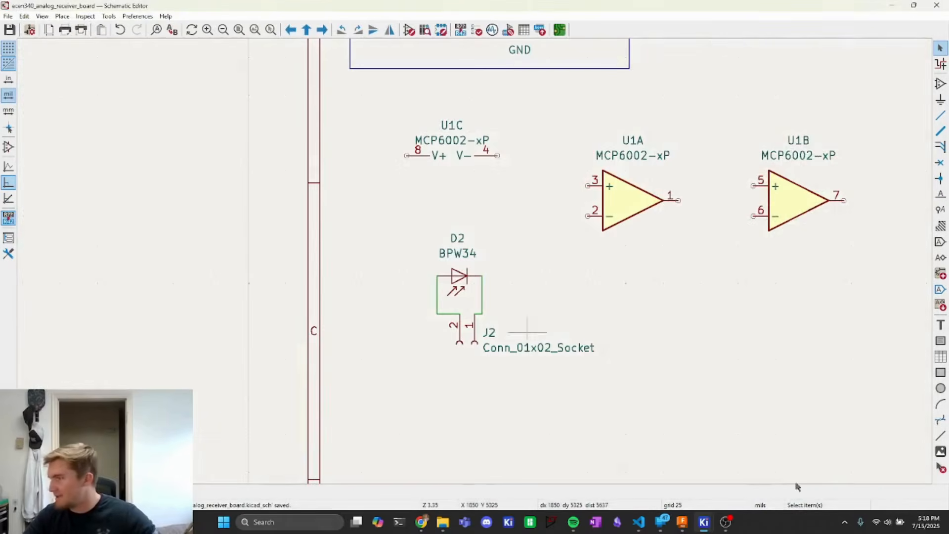
left_click(865, 489)
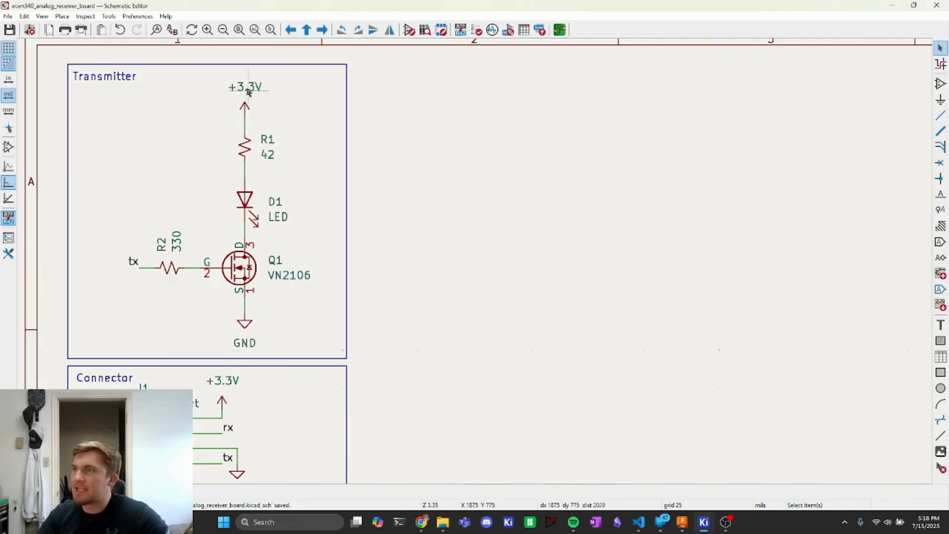
- Place a Conn_01x02_Pin connector, rotated 90°, above R1 in the Transmitter section
left_click(63, 17)
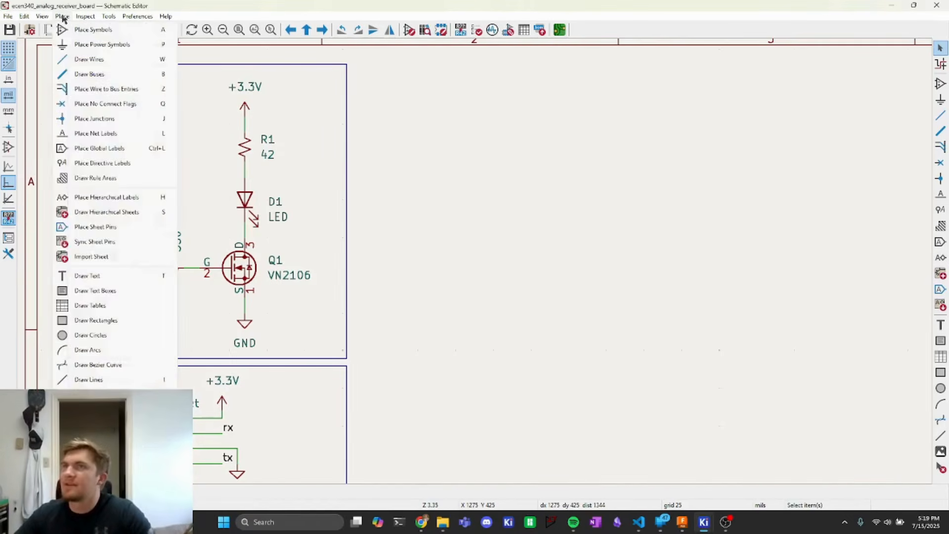
left_click(74, 29)
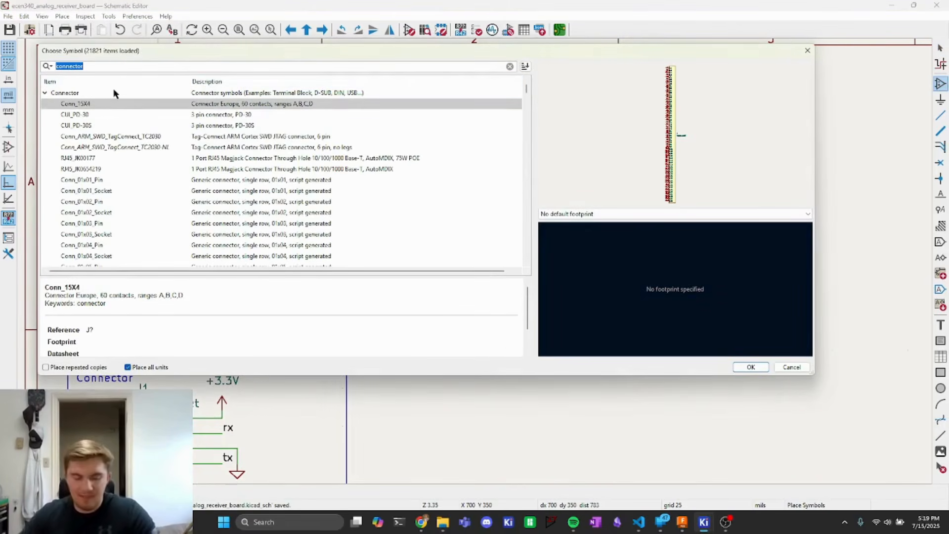
type("connec")
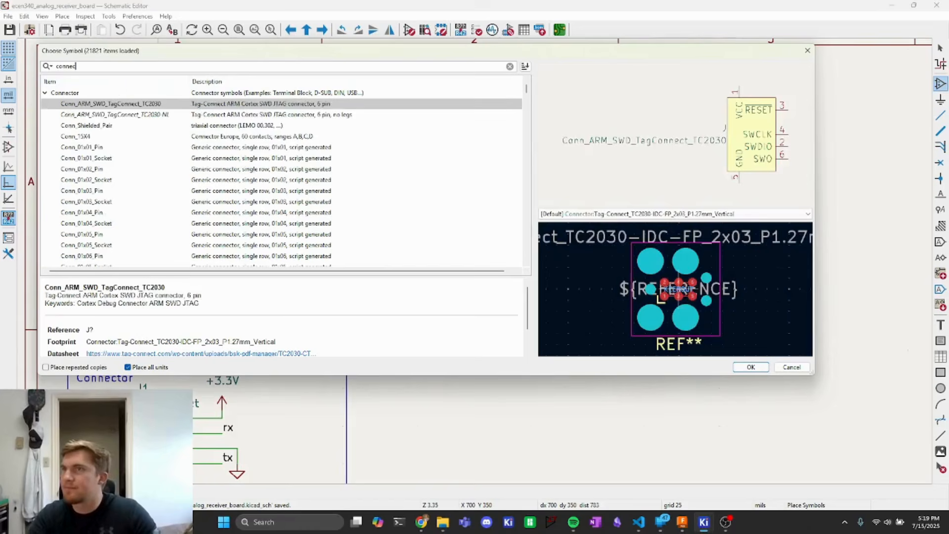
type("tor")
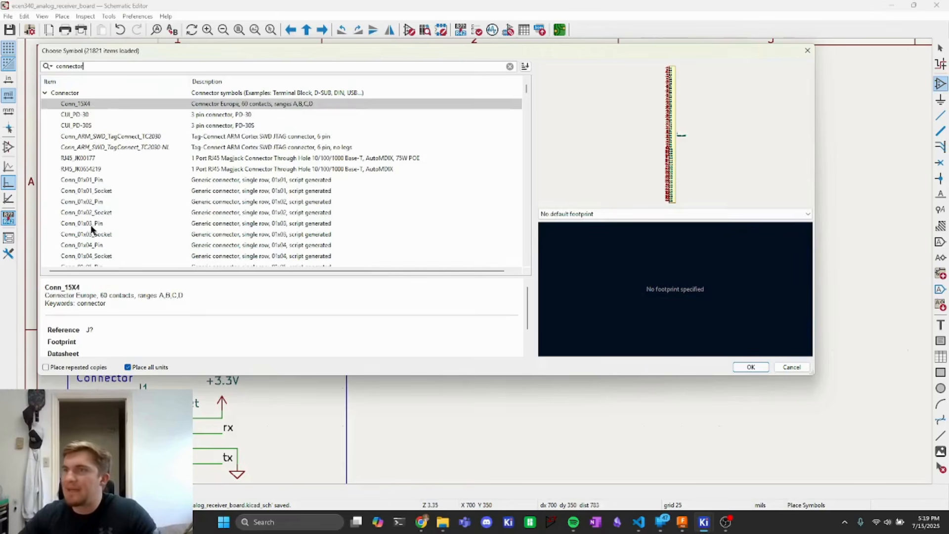
left_click(83, 202)
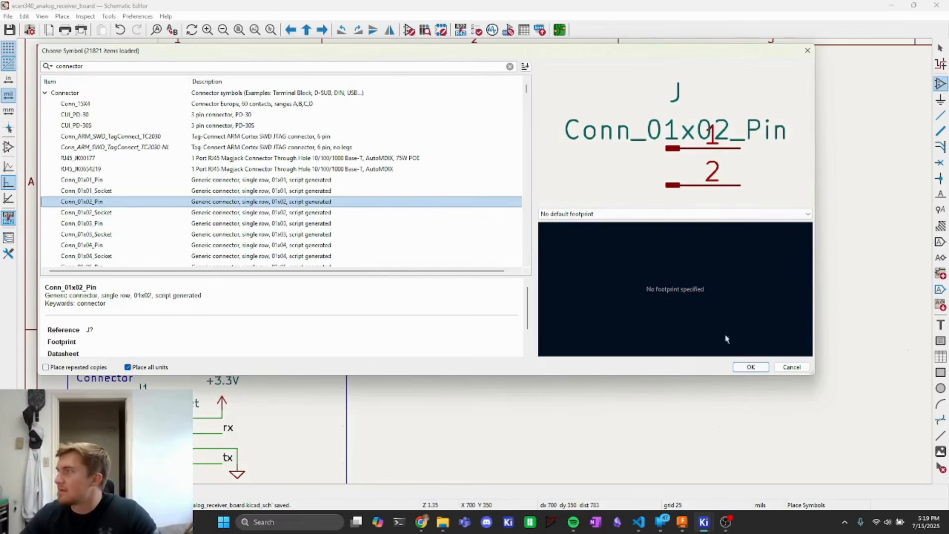
left_click(750, 367)
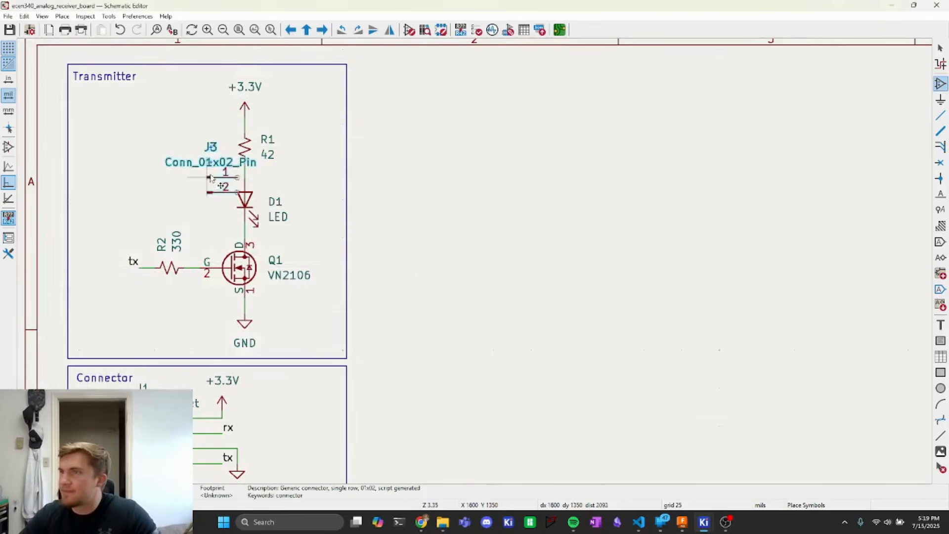
key("r")
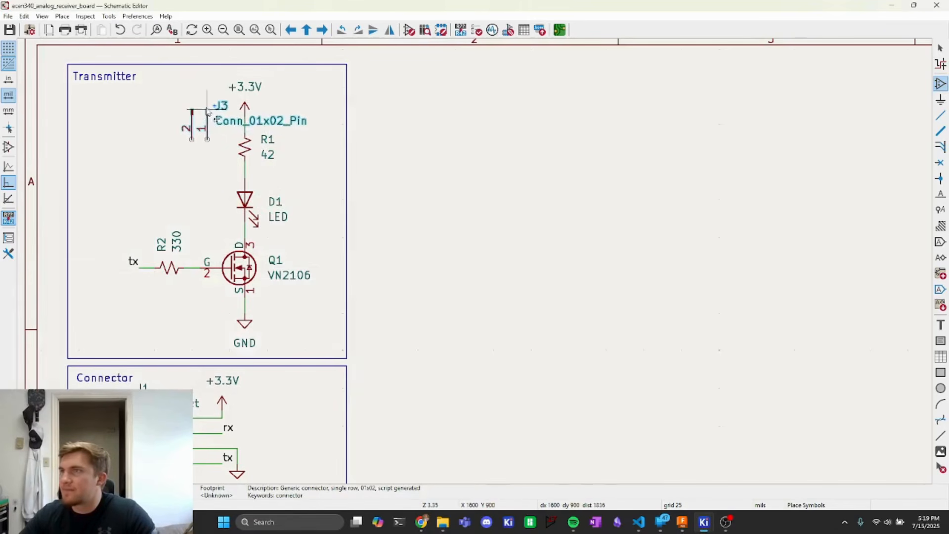
left_click(214, 105)
key("Escape")
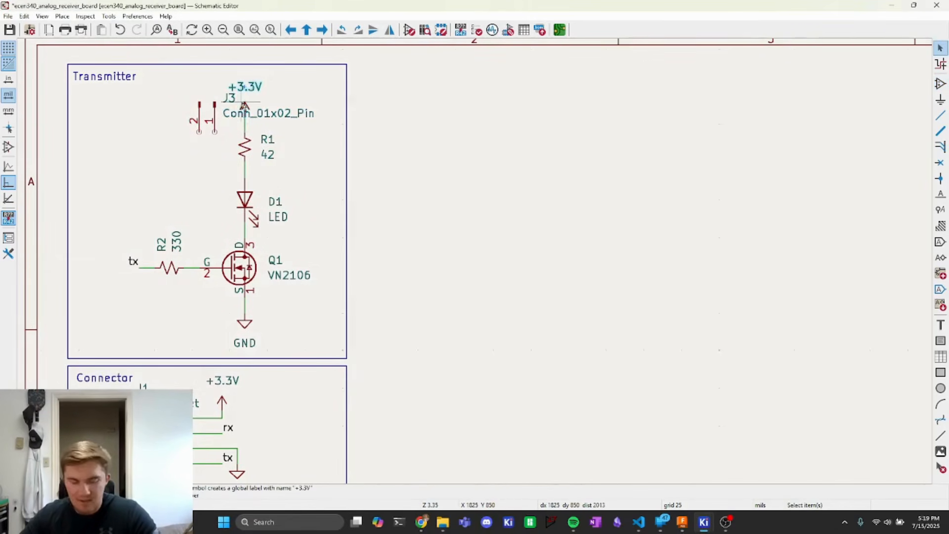
- Move the +3.3V power symbol left of the new connector J3 and rotate it to point left
key("m")
key("r")
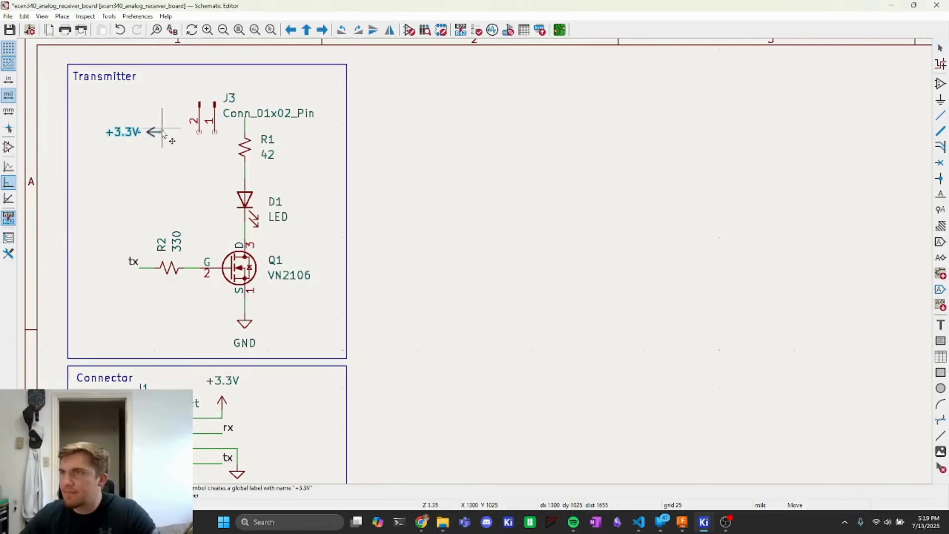
left_click(164, 133)
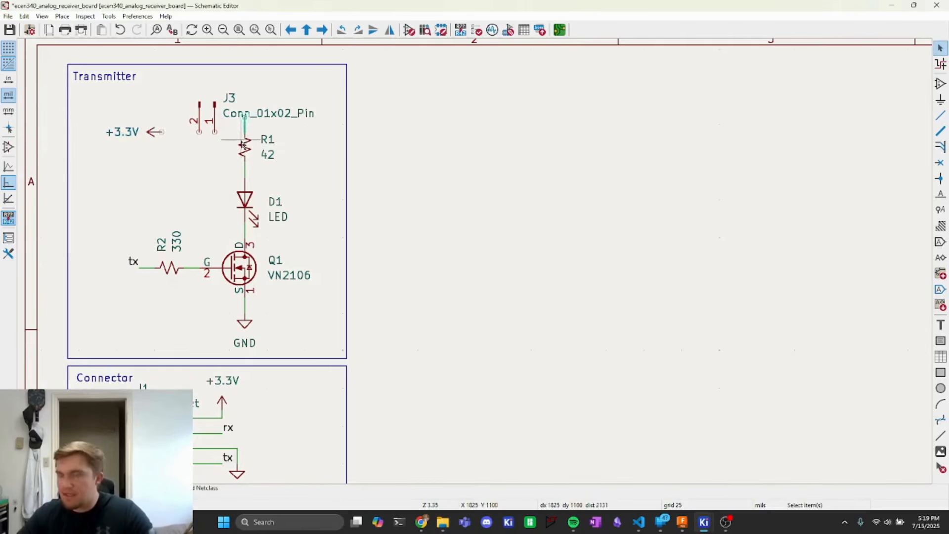
- Wire +3.3V to J3 pin 2 and J3 pin 1 to the top of R1, then save the schematic
key("w")
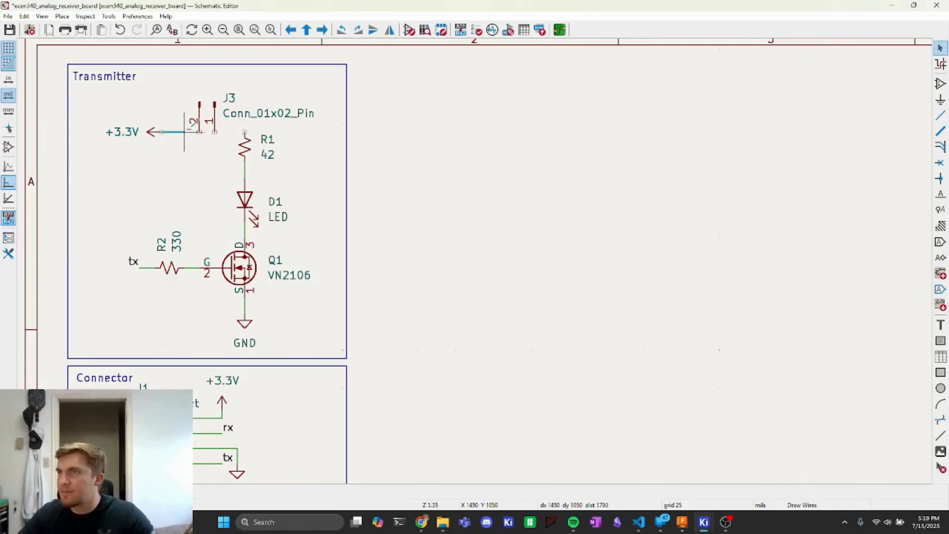
left_click(199, 132)
left_click(214, 132)
left_click(245, 132)
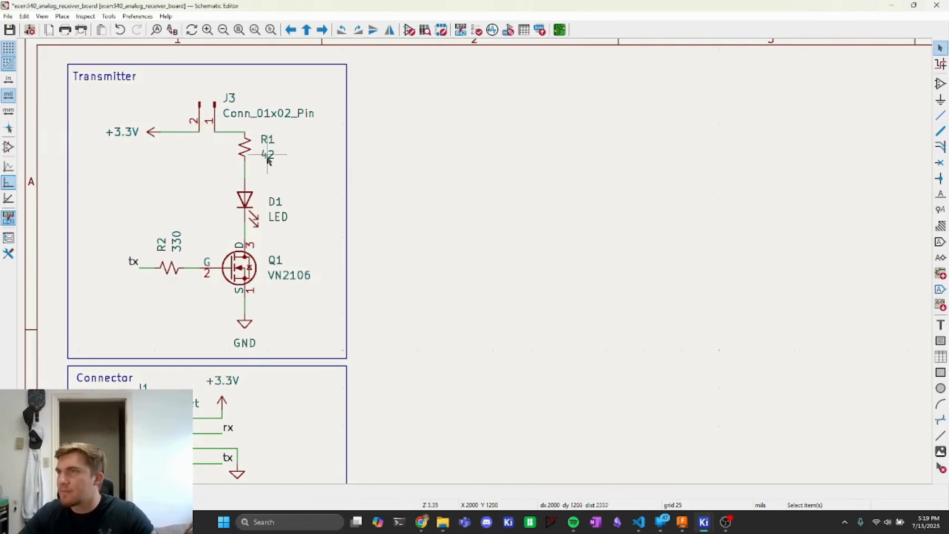
key("ctrl+s")
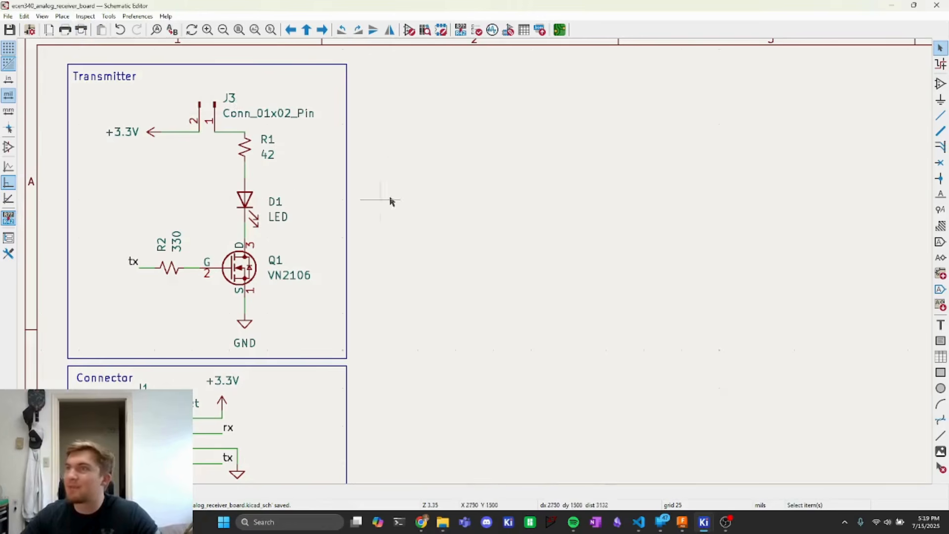
- Open footprint assignment, filter to the Connector_PinHeader_2.54mm library, and preview the PinHeader_1x02_P2.54mm_Vertical footprint
left_click(508, 31)
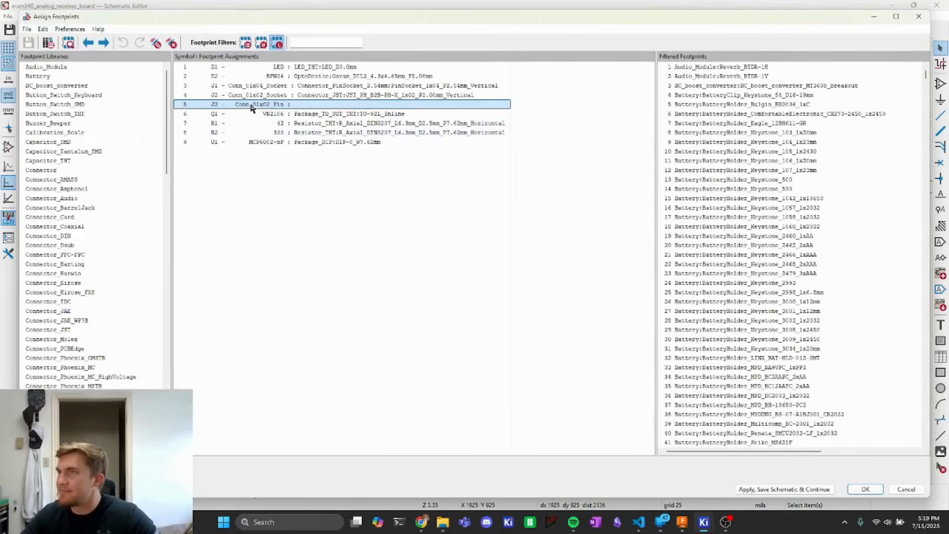
scroll(74, 228, "down", 6)
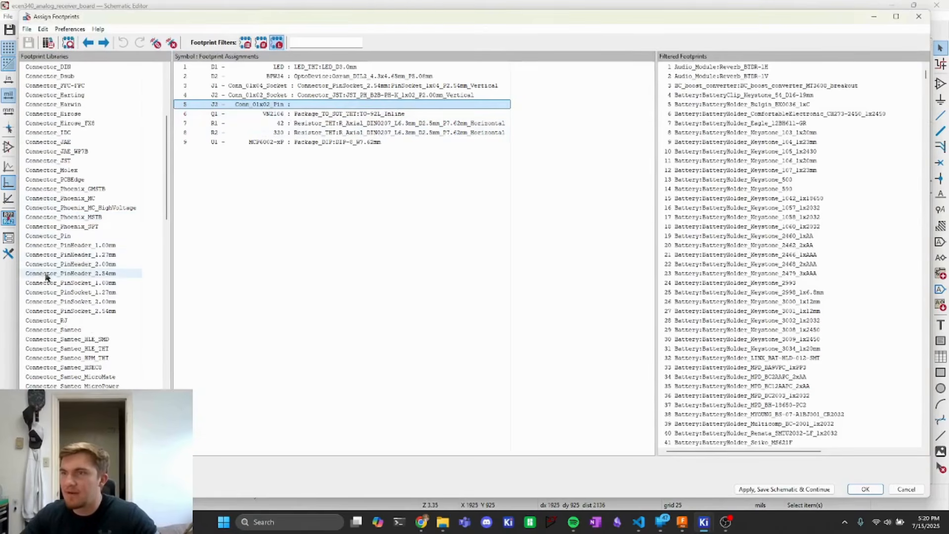
left_click(77, 274)
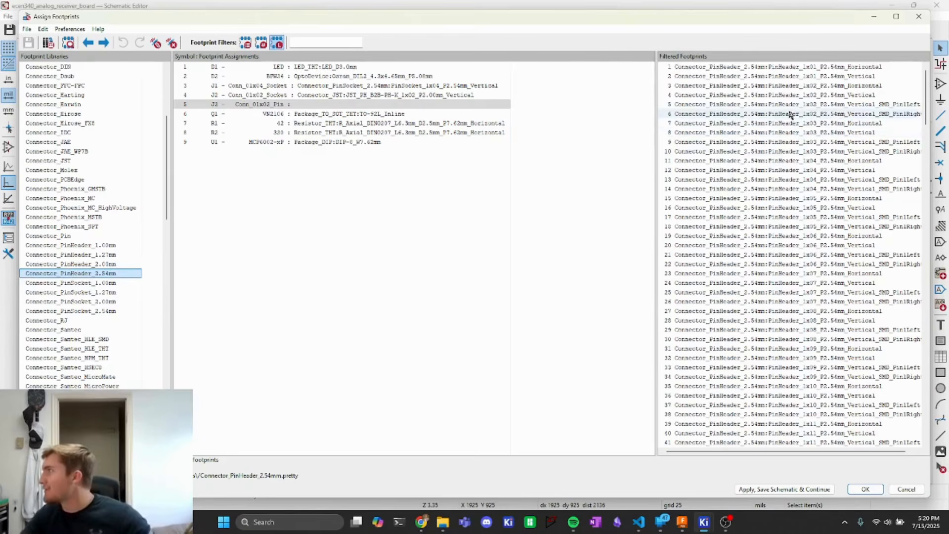
left_click(813, 96)
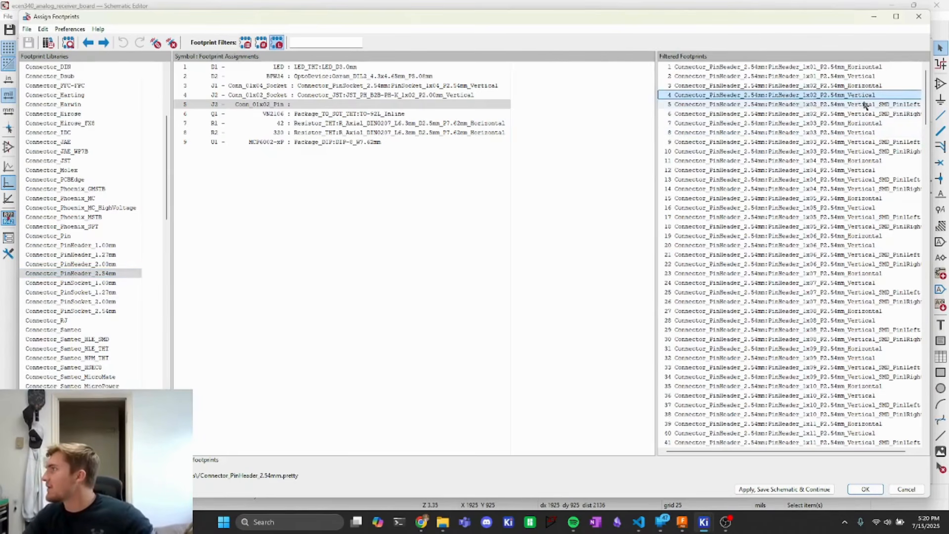
double_click(846, 95)
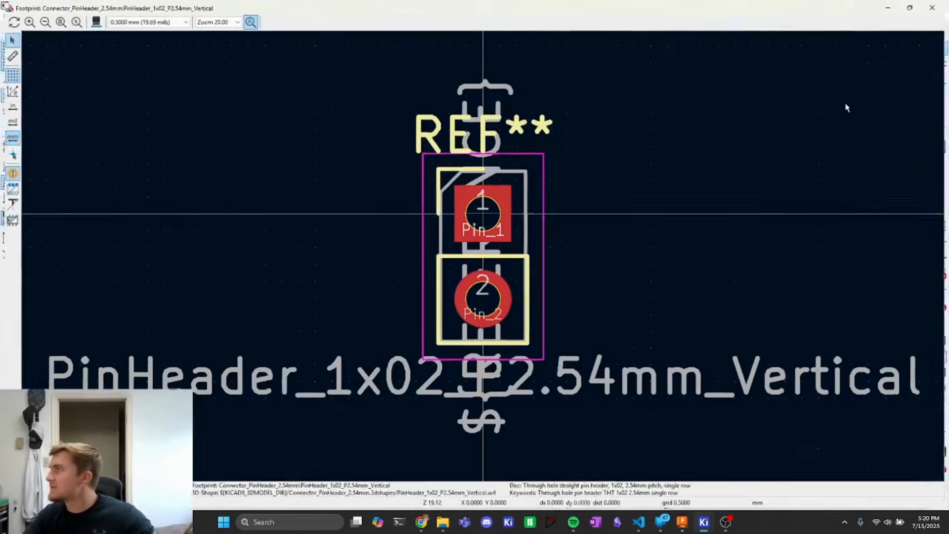
left_click(936, 5)
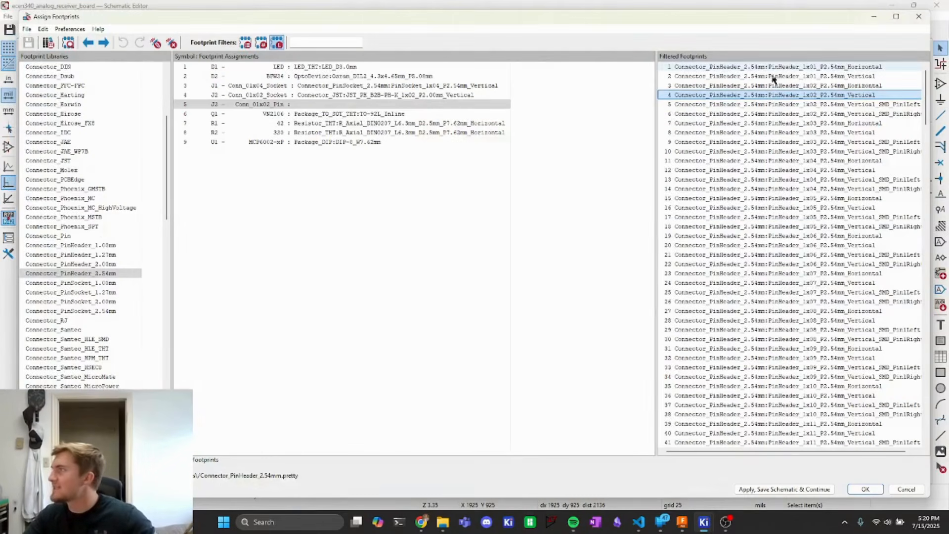
- Assign the PinHeader_1x02_P2.54mm_Vertical footprint to J3 and apply the assignments
double_click(769, 98)
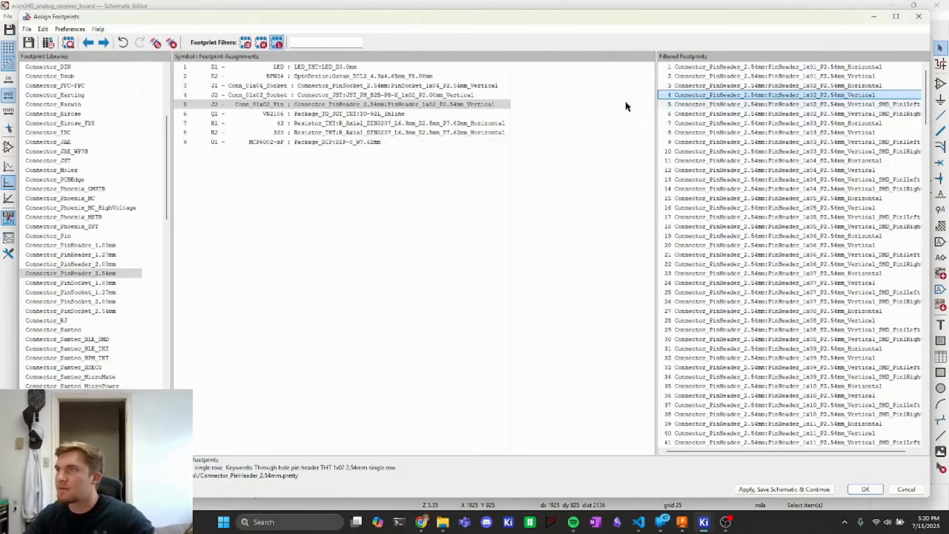
left_click(774, 489)
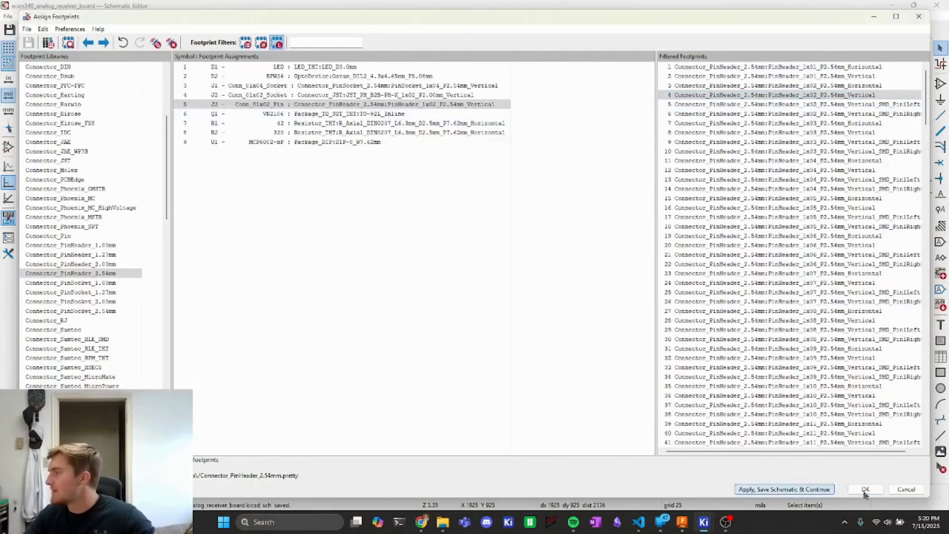
left_click(866, 488)
- Update the PCB from the schematic
scroll(501, 264, "down", 4)
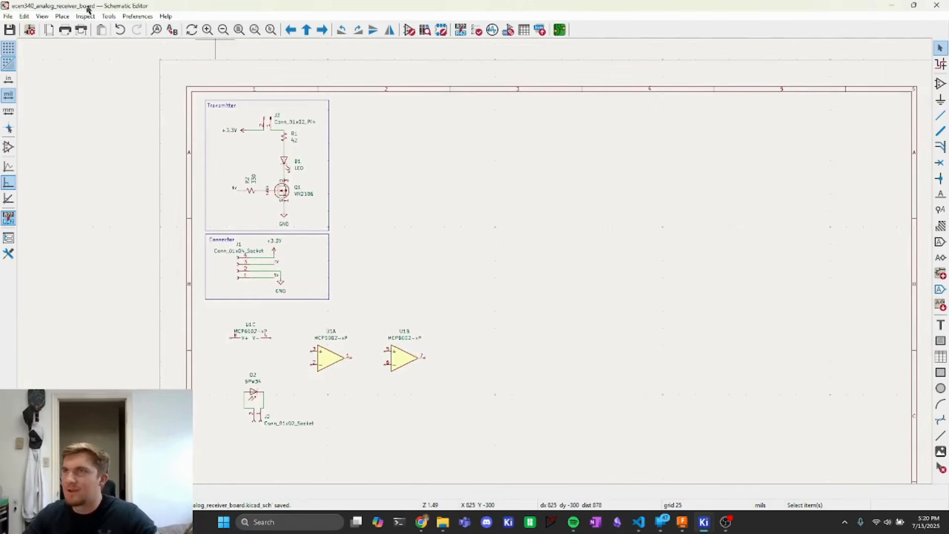
left_click(106, 16)
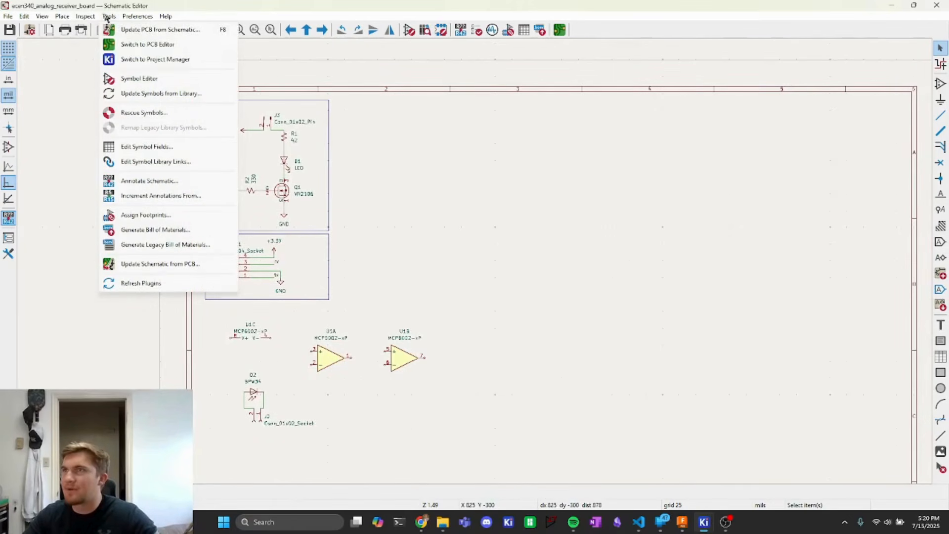
left_click(131, 30)
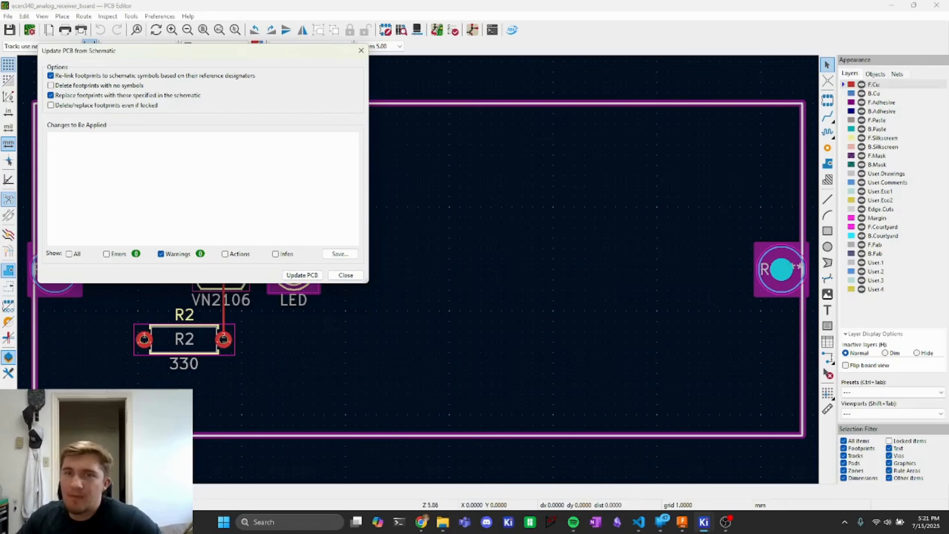
left_click(301, 275)
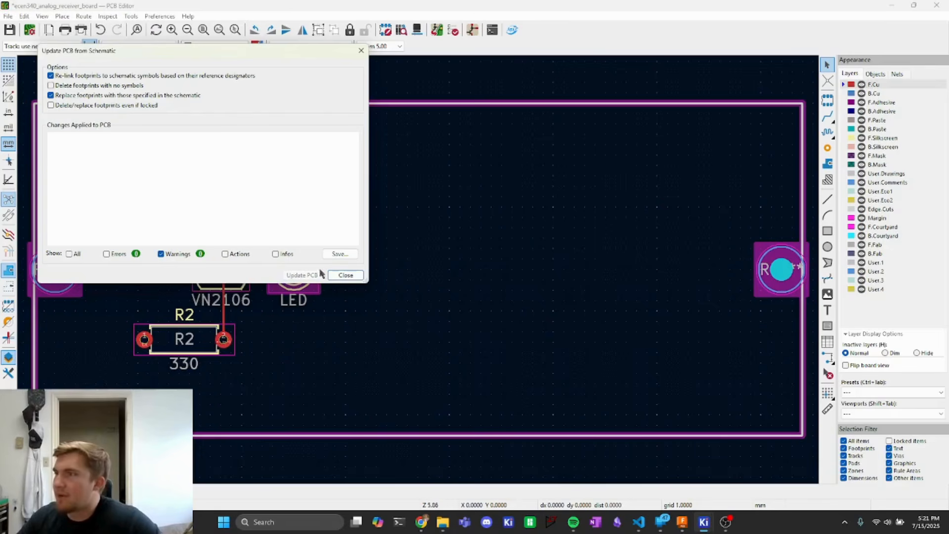
left_click(346, 275)
- Examine the newly imported footprints and their ratsnest lines on the PCB
scroll(379, 264, "down", 4)
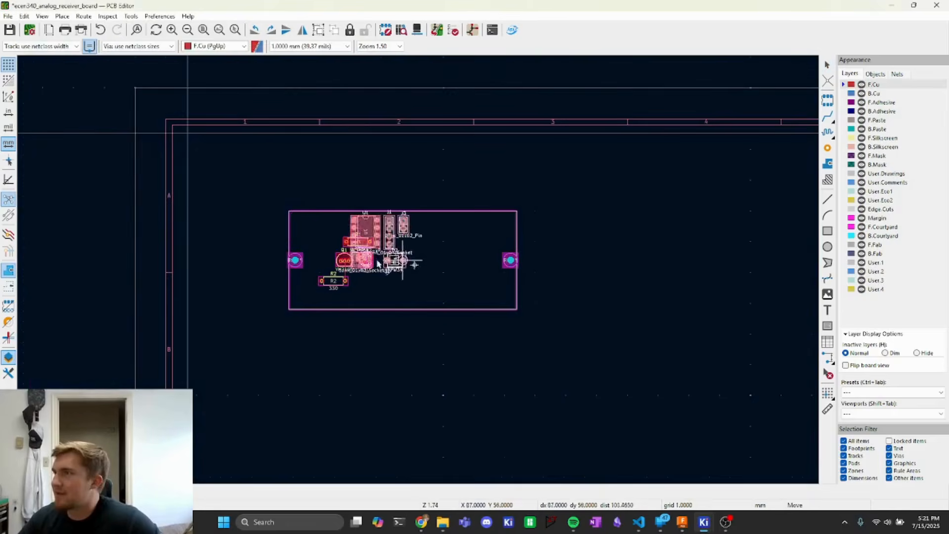
scroll(424, 272, "up", 4)
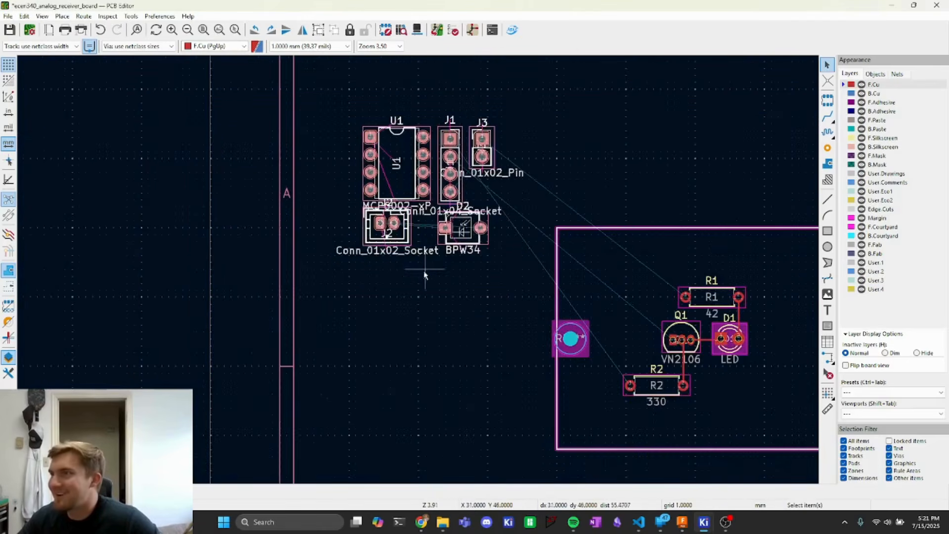
scroll(448, 297, "up", 1)
scroll(430, 289, "up", 1)
middle_click_drag(415, 301, 361, 382)
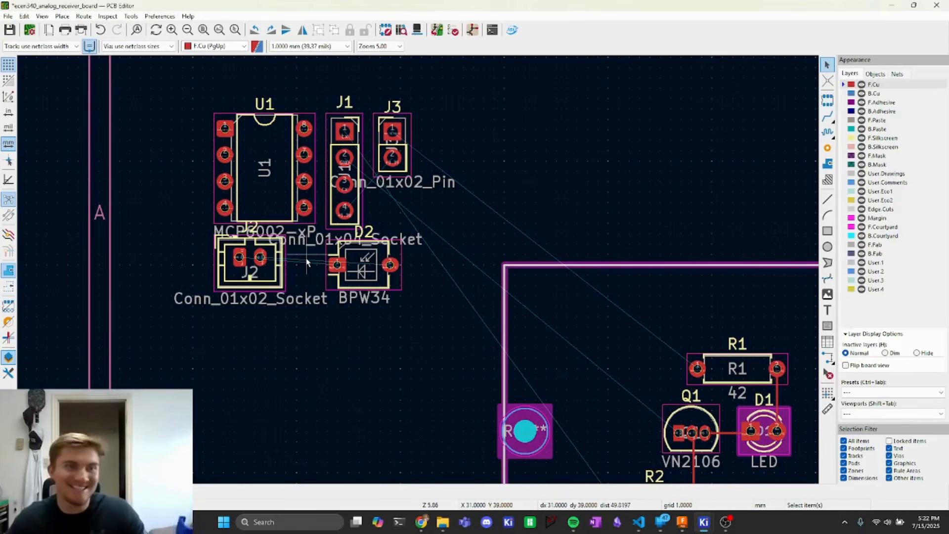
scroll(381, 307, "down", 3)
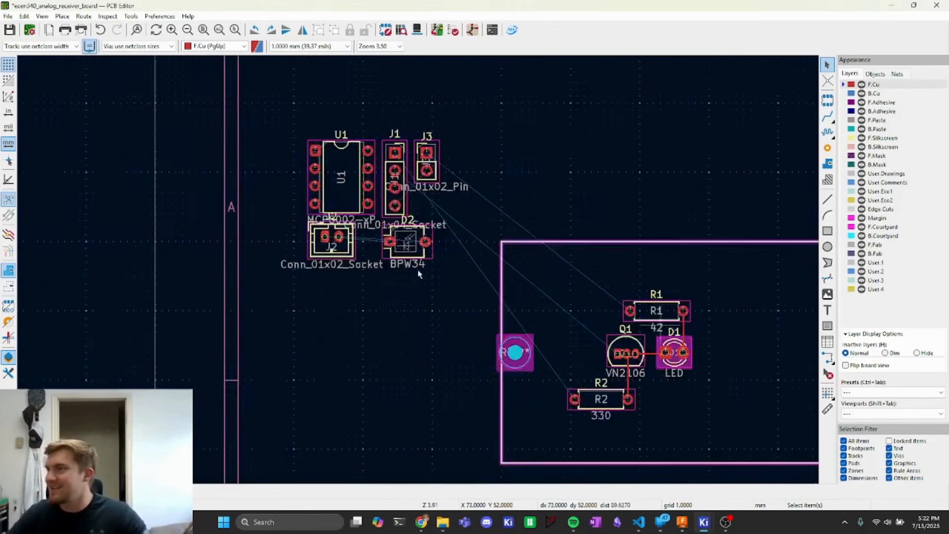
scroll(523, 328, "up", 3)
middle_click_drag(220, 147, 344, 236)
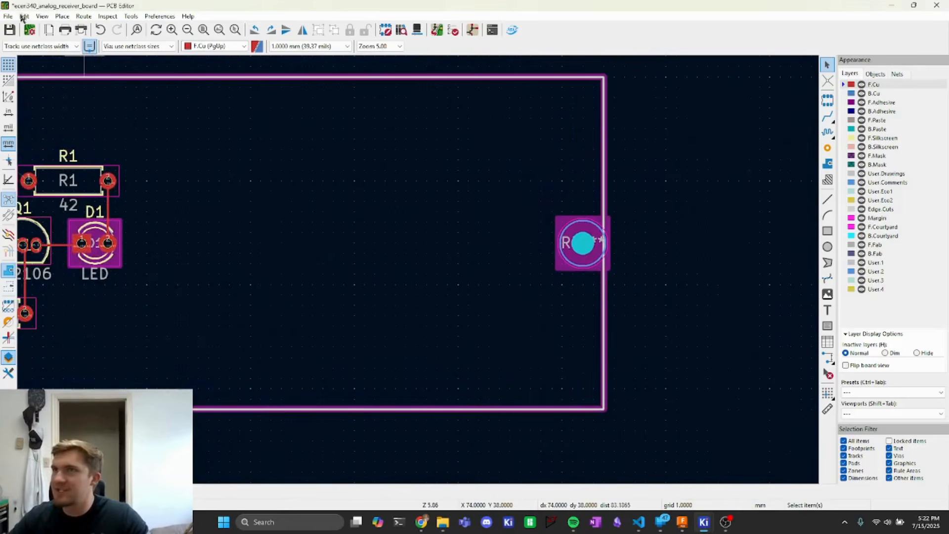
left_click(67, 17)
left_click(112, 138)
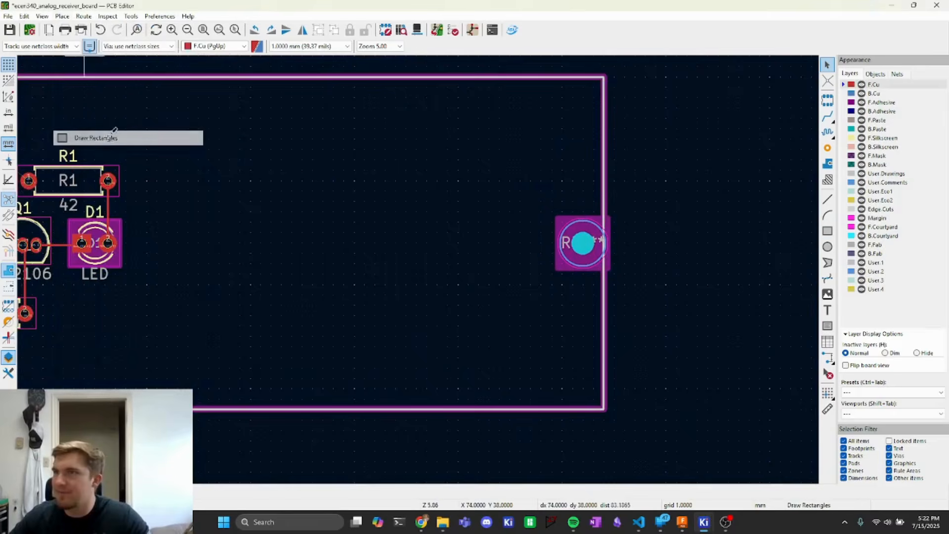
left_click(604, 409)
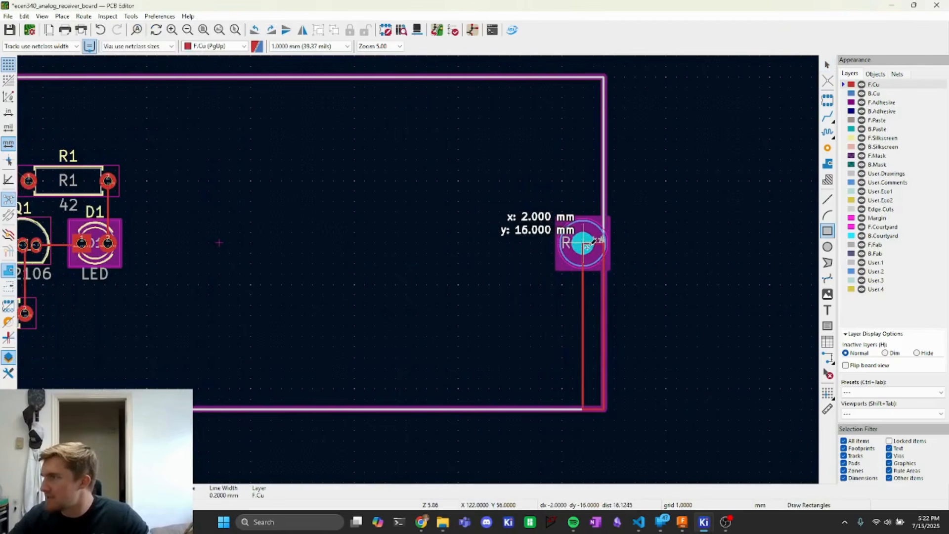
left_click(427, 242)
key("Escape")
middle_click_drag(188, 202, 666, 280)
key("Escape")
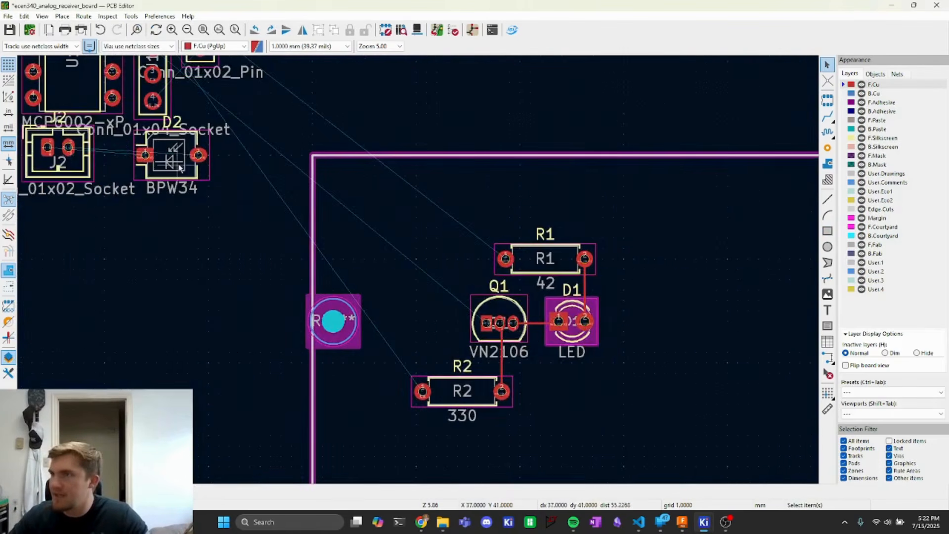
- Inspect the BPW34 photodiode footprint and its pads up close
scroll(176, 161, "up", 5)
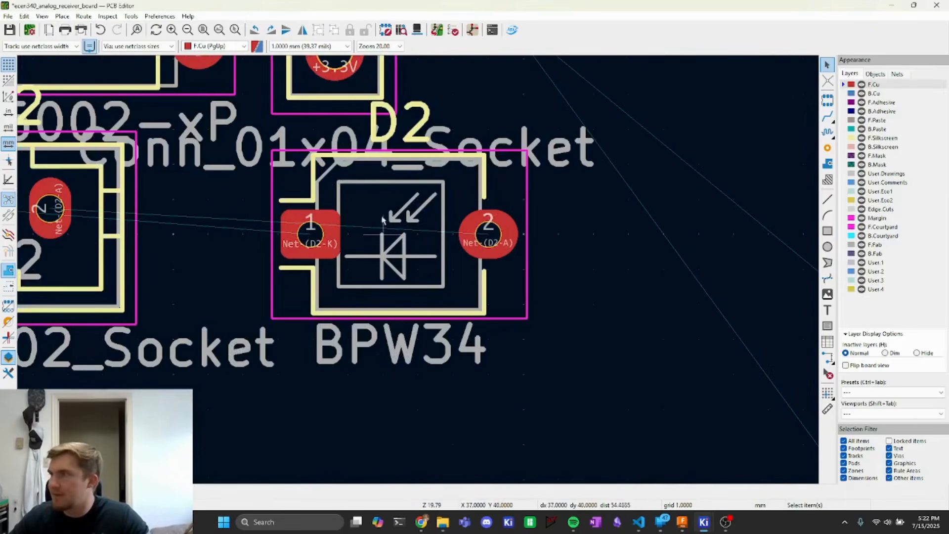
left_click(405, 238)
scroll(405, 239, "up", 5)
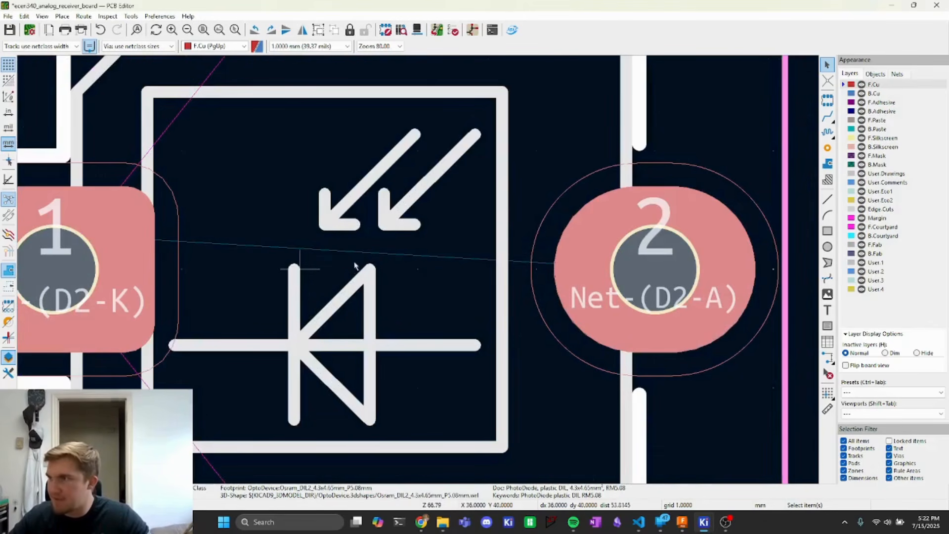
- Move photodiode D2 onto the board next to the right mounting hole
key("m")
scroll(356, 270, "down", 5)
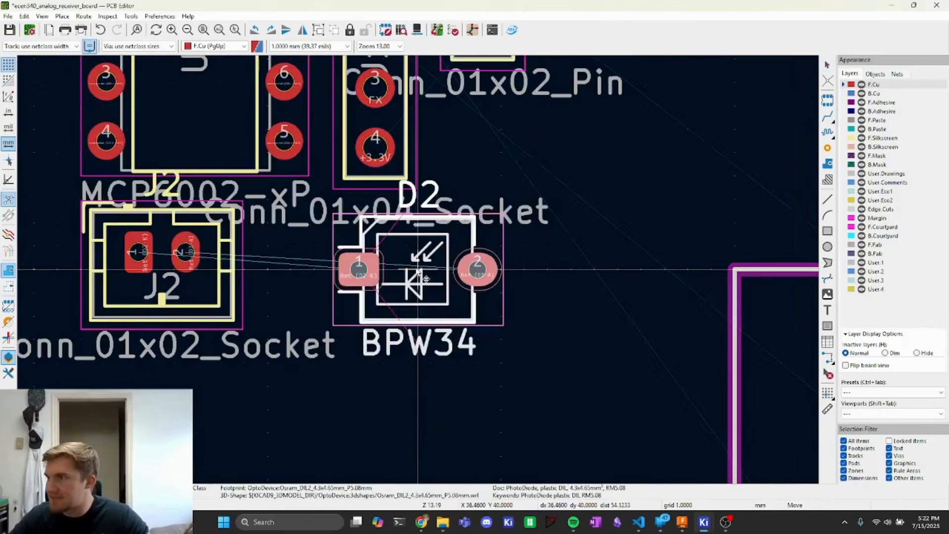
scroll(445, 285, "up", 3)
scroll(422, 275, "down", 7)
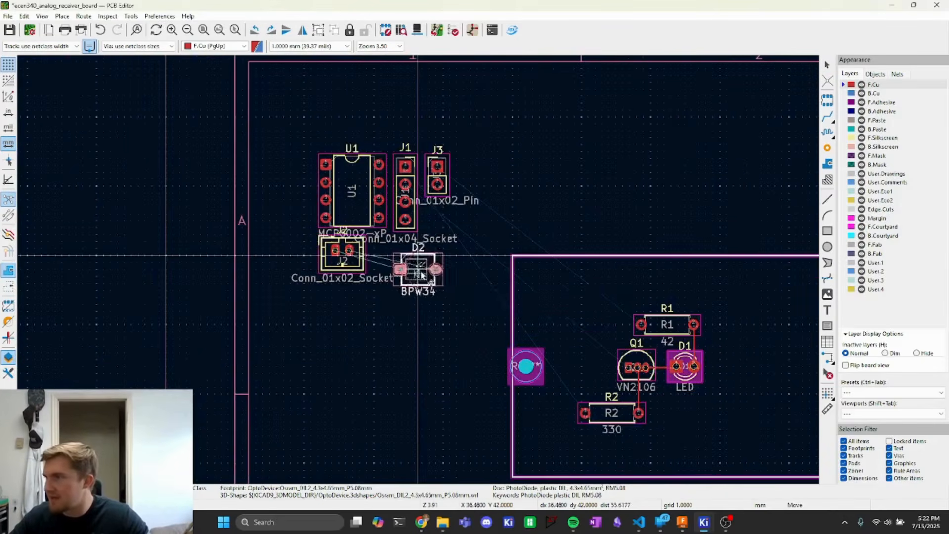
scroll(578, 312, "up", 6)
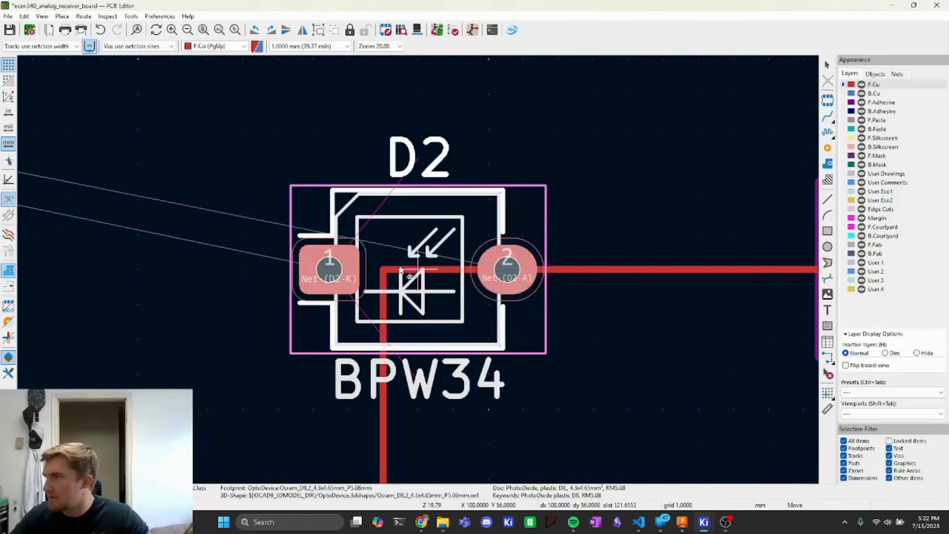
left_click(383, 270)
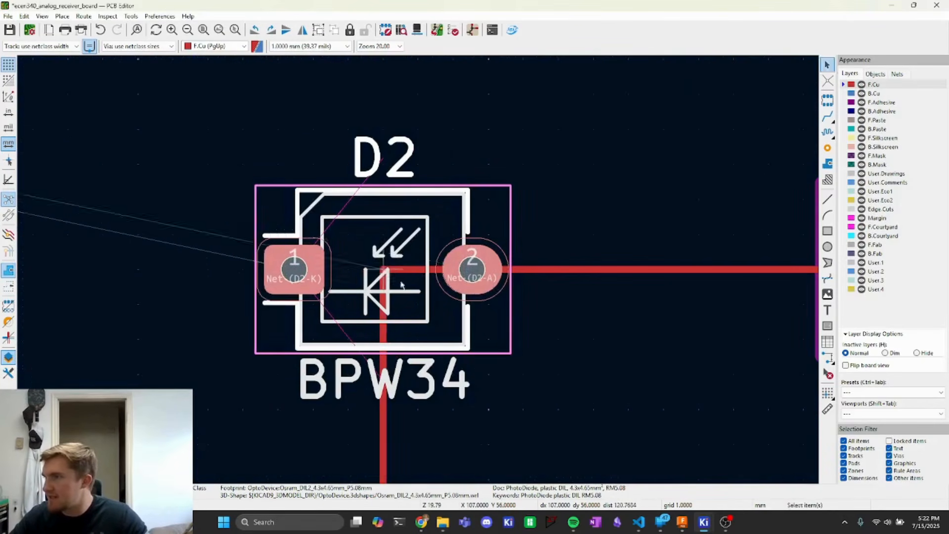
key("Escape")
- Delete the stray track running from D2 to the mounting hole
scroll(416, 304, "down", 3)
scroll(366, 290, "down", 1)
scroll(440, 288, "up", 2)
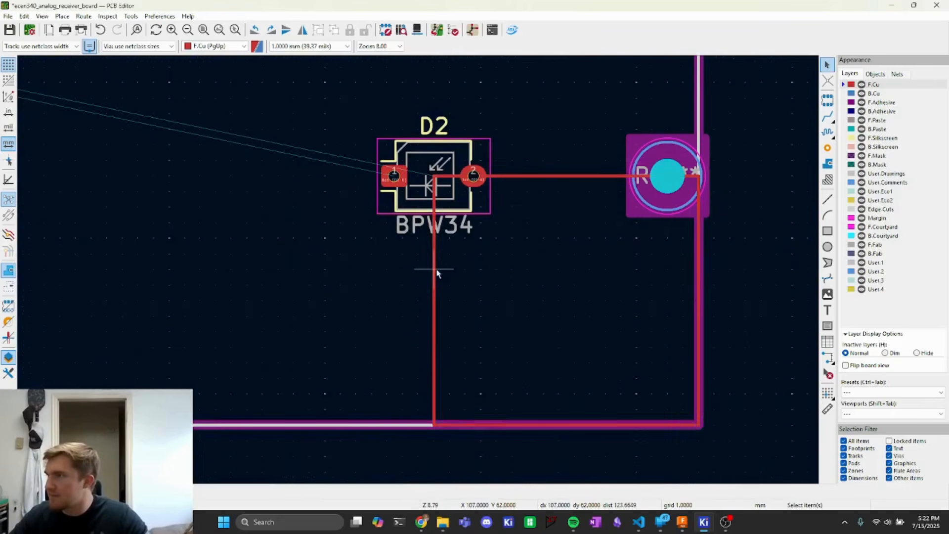
left_click(434, 270)
key("Delete")
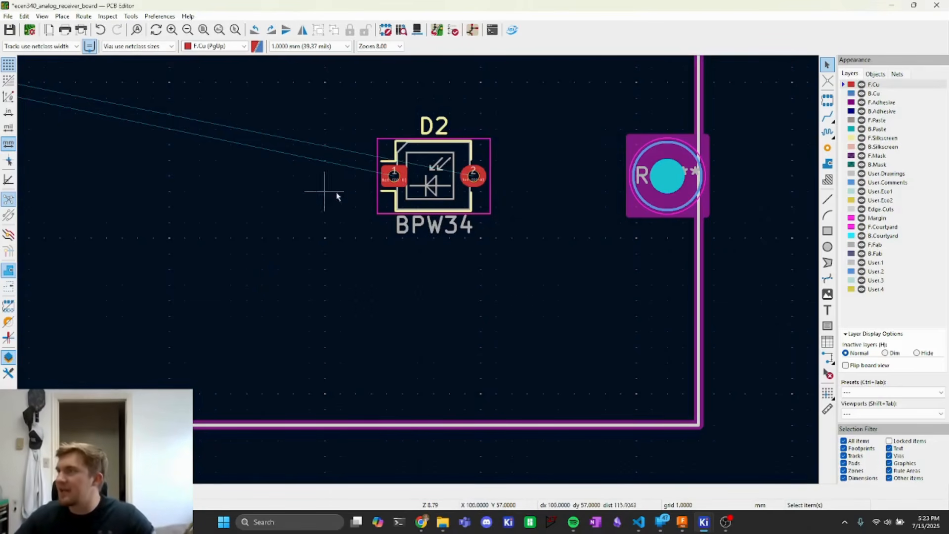
- Flip photodiode D2 to the back side of the board and rotate it 180°
left_click(387, 206)
key("f")
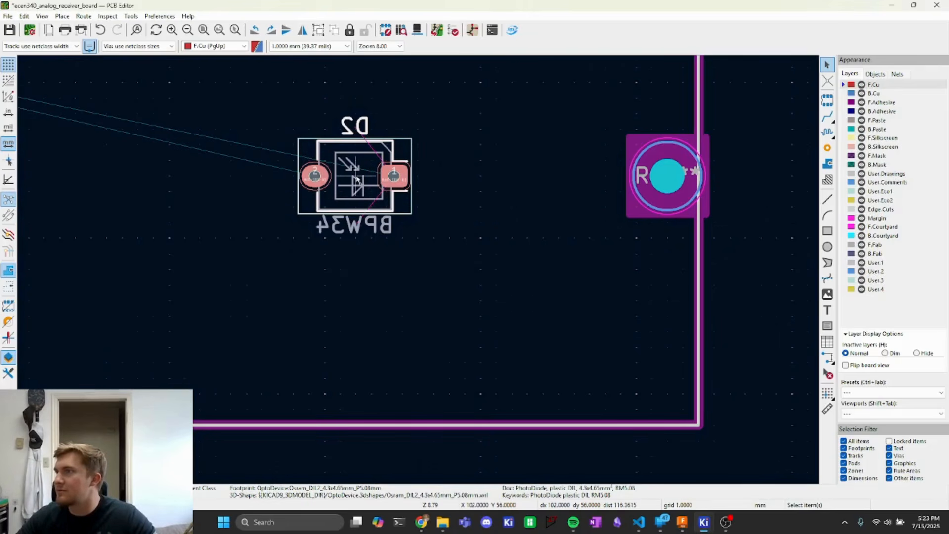
key("r")
key("r")
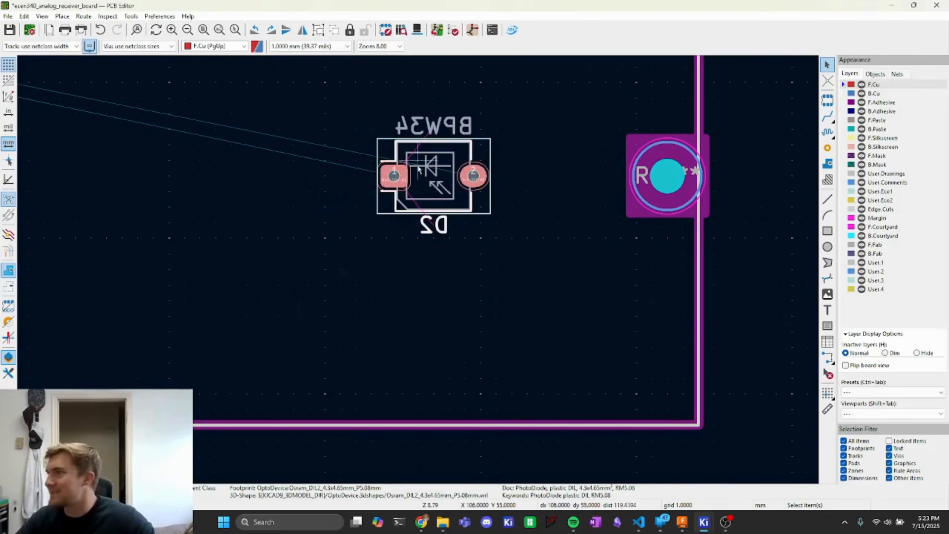
left_click(357, 221)
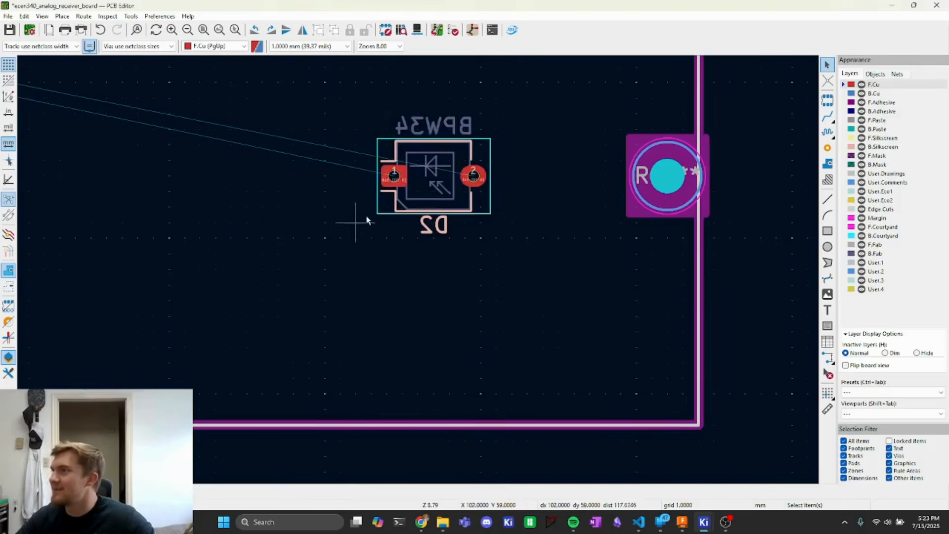
- Unlock LED D1, flip it to the back side and rotate it 180°
middle_click_drag(145, 154, 563, 221)
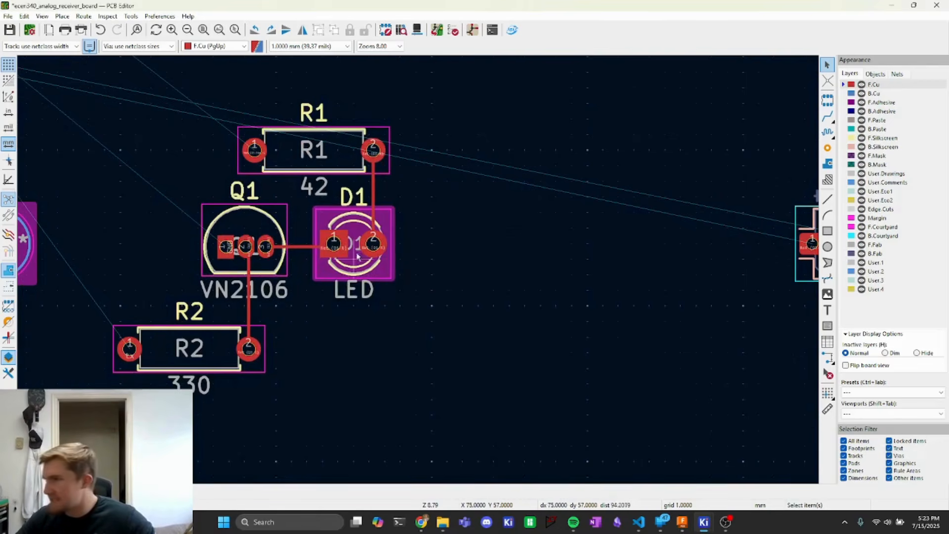
left_click(378, 274)
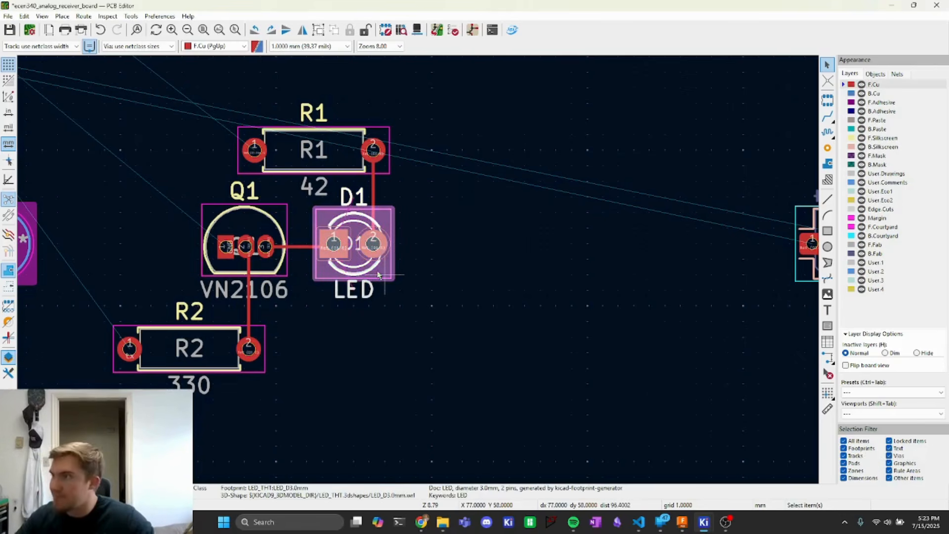
key("l")
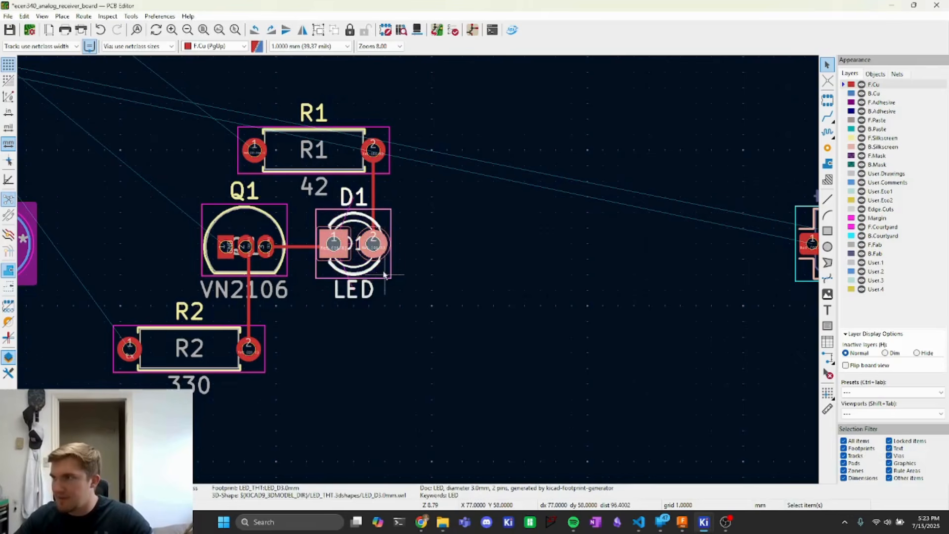
left_click(401, 353)
left_click(385, 280)
key("f")
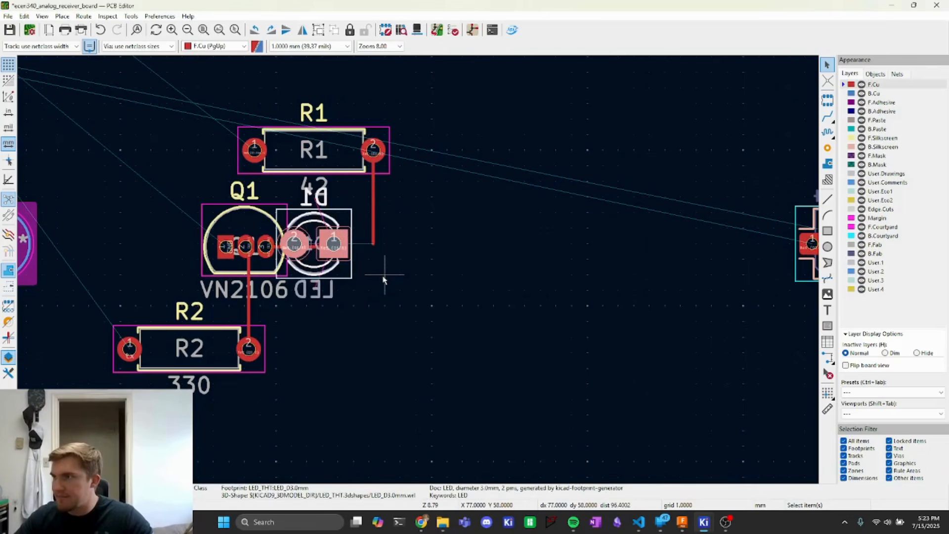
key("r")
key("r")
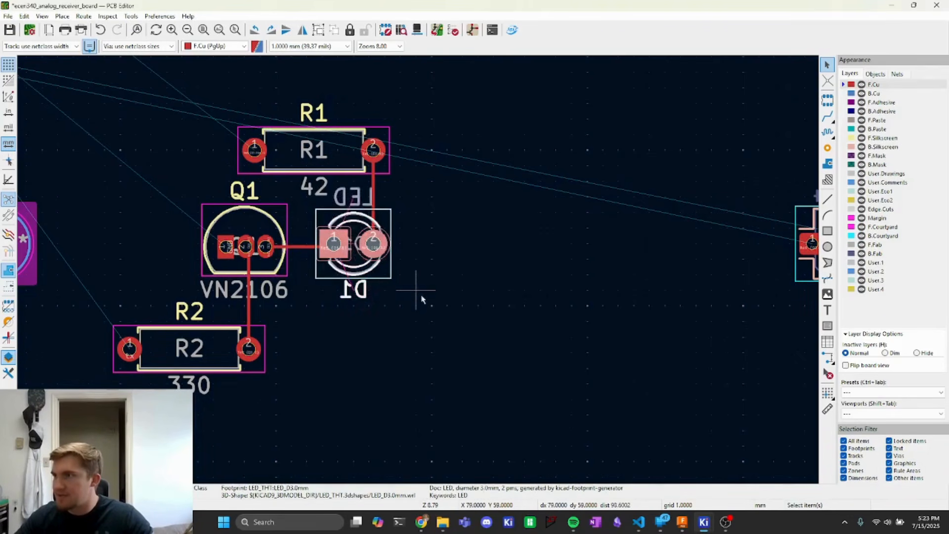
left_click(427, 294)
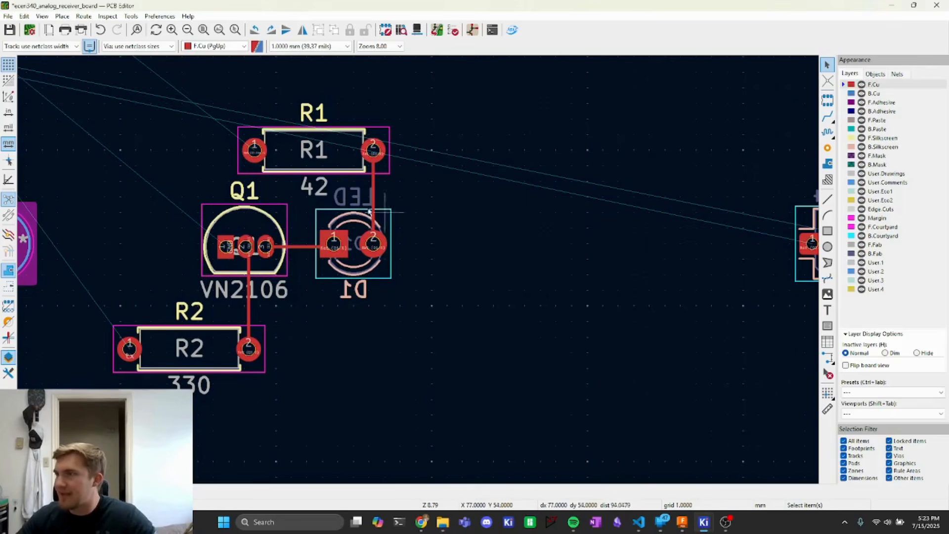
- Lock LED D1 and photodiode D2 in place
middle_click_drag(553, 335, 288, 327)
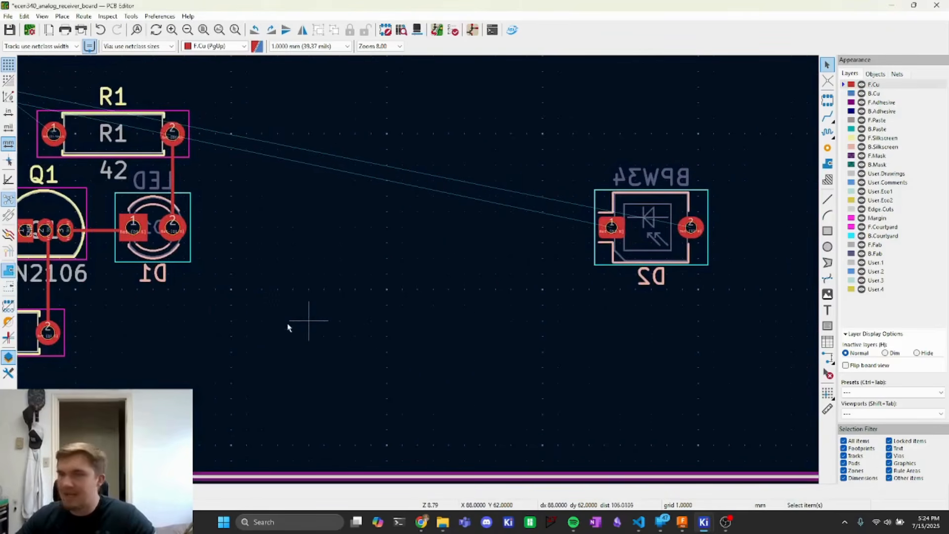
left_click(176, 253)
left_click(701, 259)
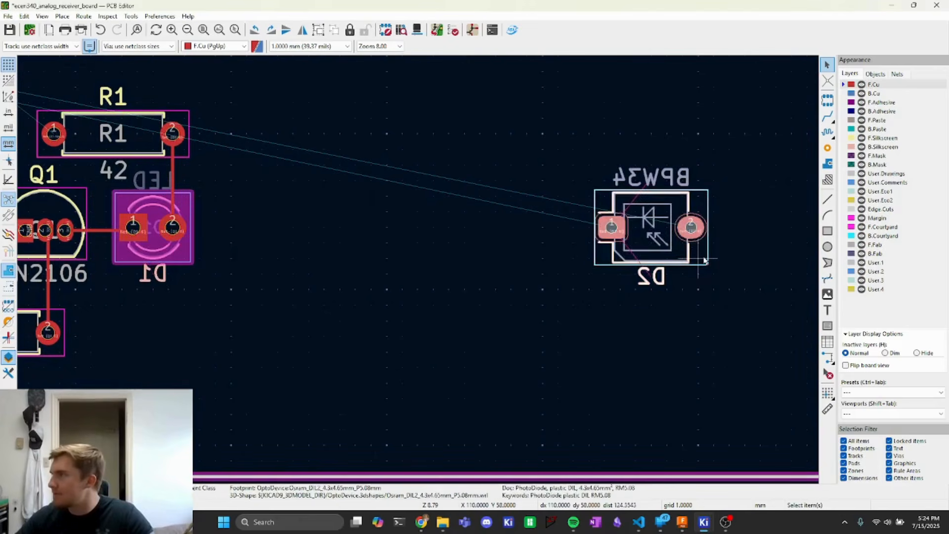
key("l")
left_click(433, 339)
- Move op-amp U1 onto the board between D1 and D2, rotating it 90°
middle_click_drag(137, 295, 407, 345)
scroll(407, 348, "down", 1)
scroll(239, 271, "up", 4)
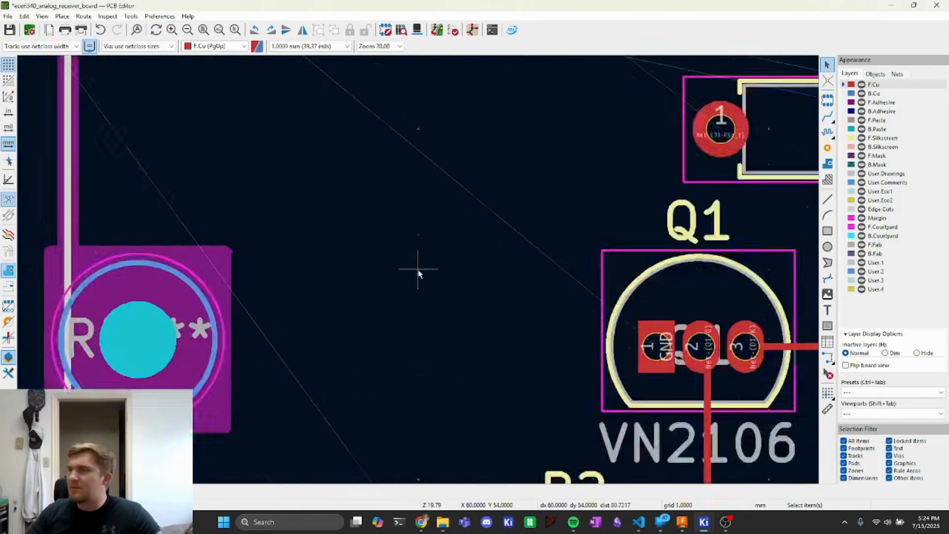
scroll(417, 269, "down", 5)
scroll(409, 256, "down", 3)
scroll(346, 228, "up", 2)
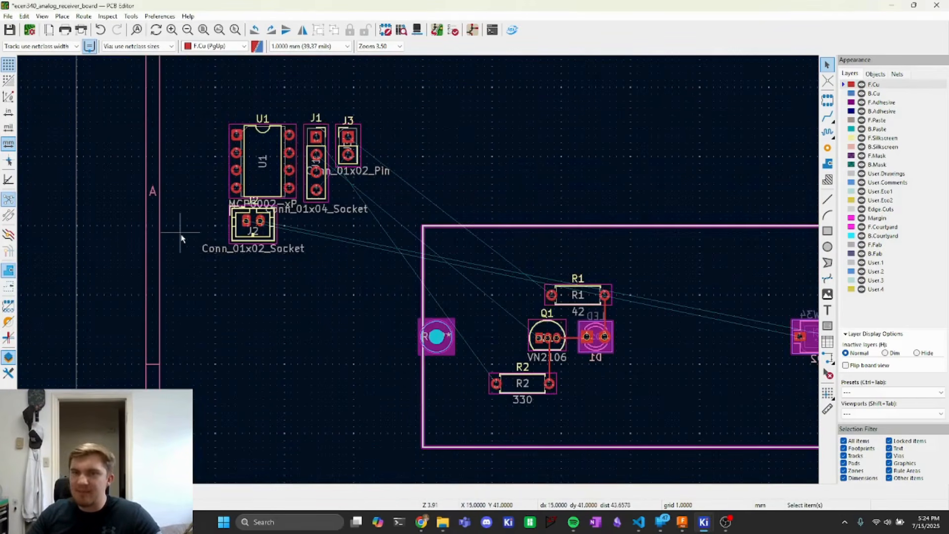
left_click(271, 174)
key("m")
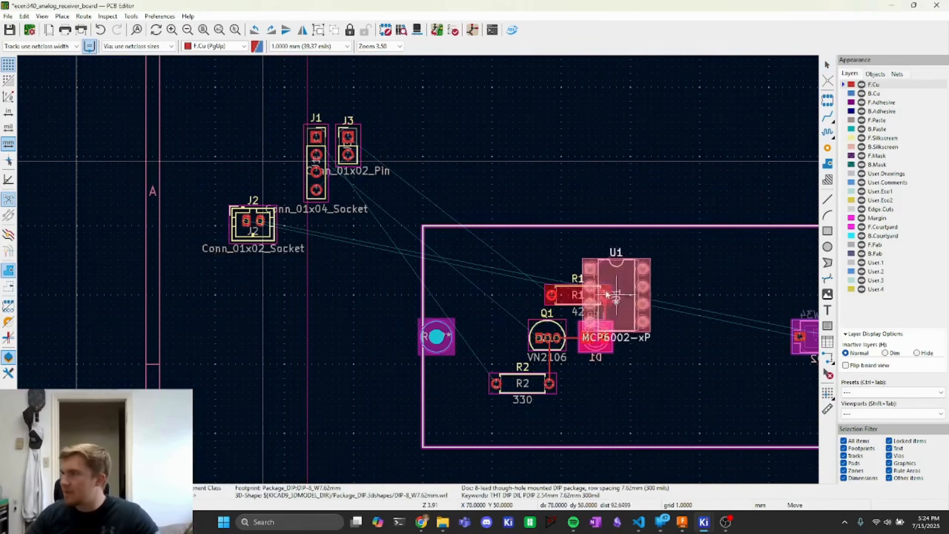
key("r")
middle_click_drag(684, 305, 512, 295)
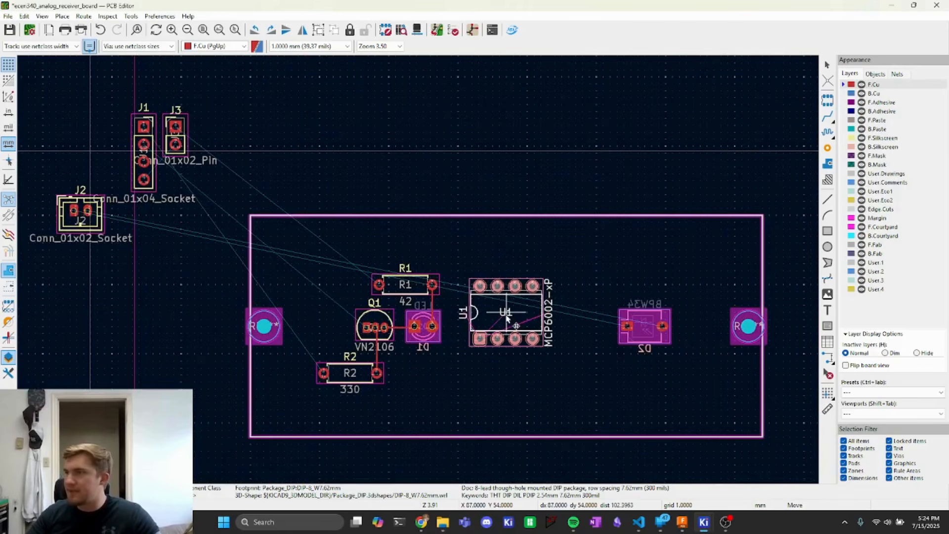
left_click(508, 316)
- Move connectors J1 and J3 onto the board near Q1, rotating J3 90°
left_click(154, 171)
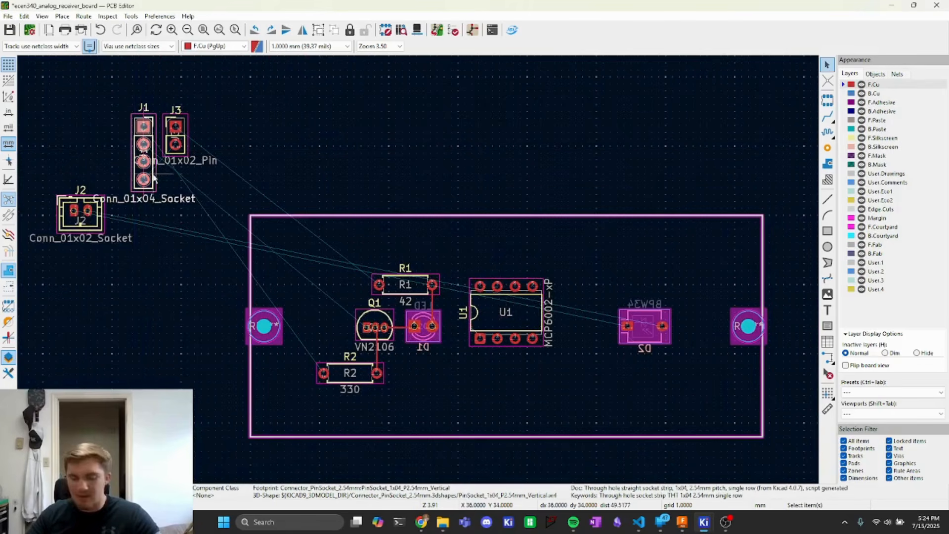
key("m")
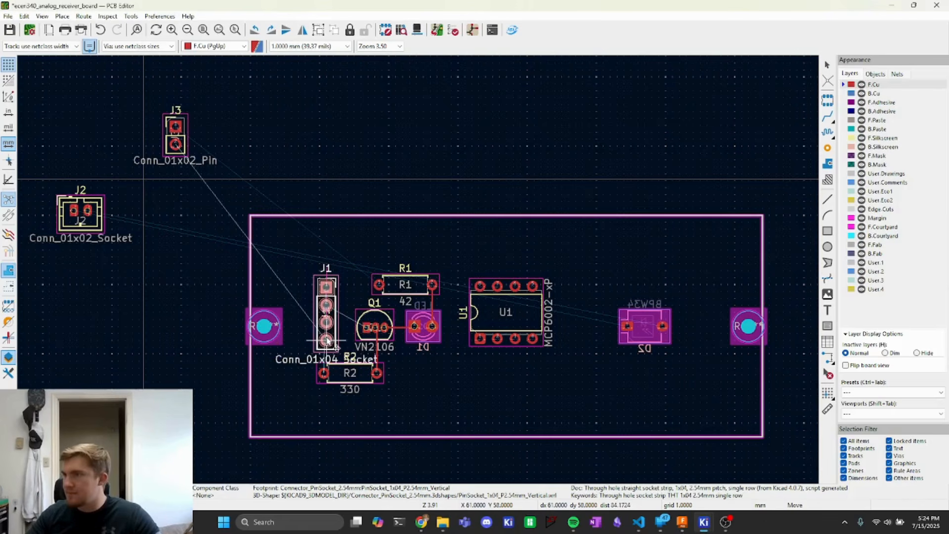
left_click(326, 334)
left_click(187, 139)
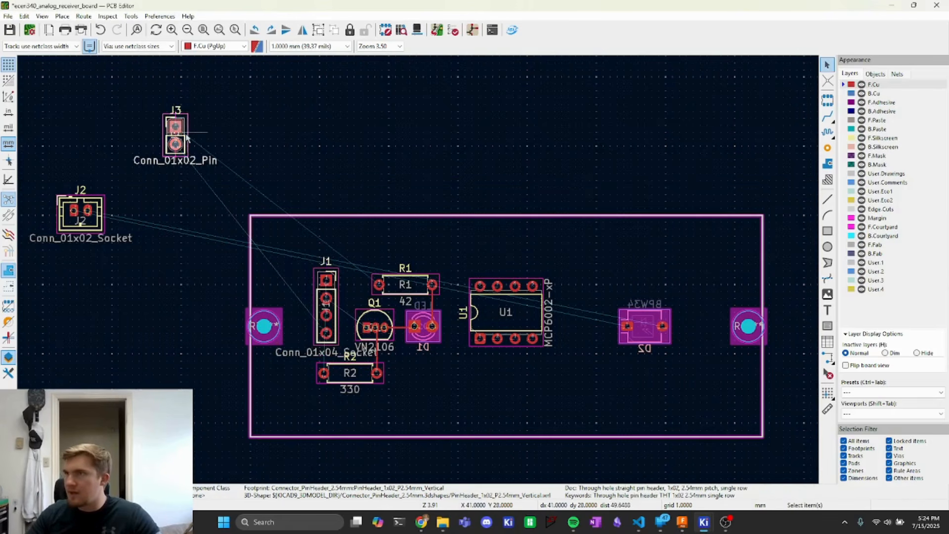
key("m")
key("r")
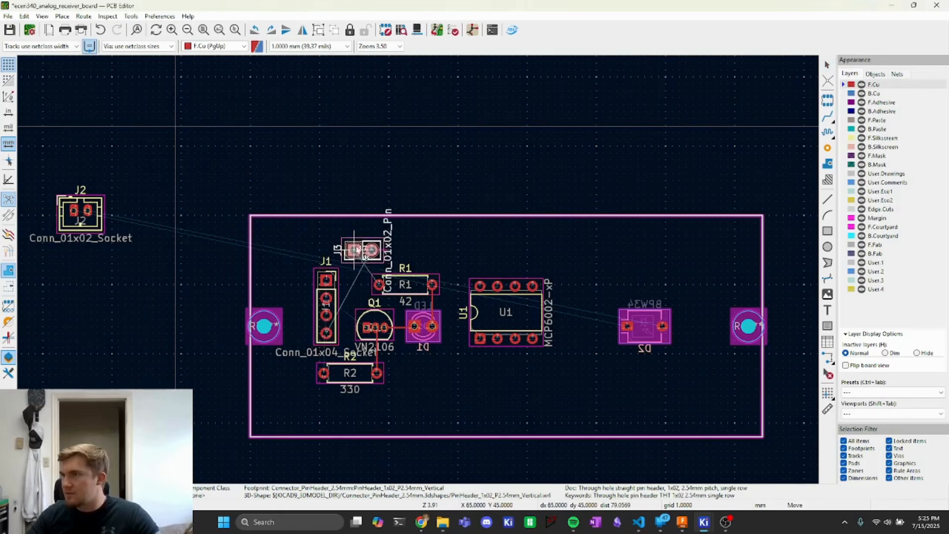
left_click(362, 242)
- Rotate connector J1 by 180° and reposition it left of Q1
left_click(321, 281)
key("r")
key("r")
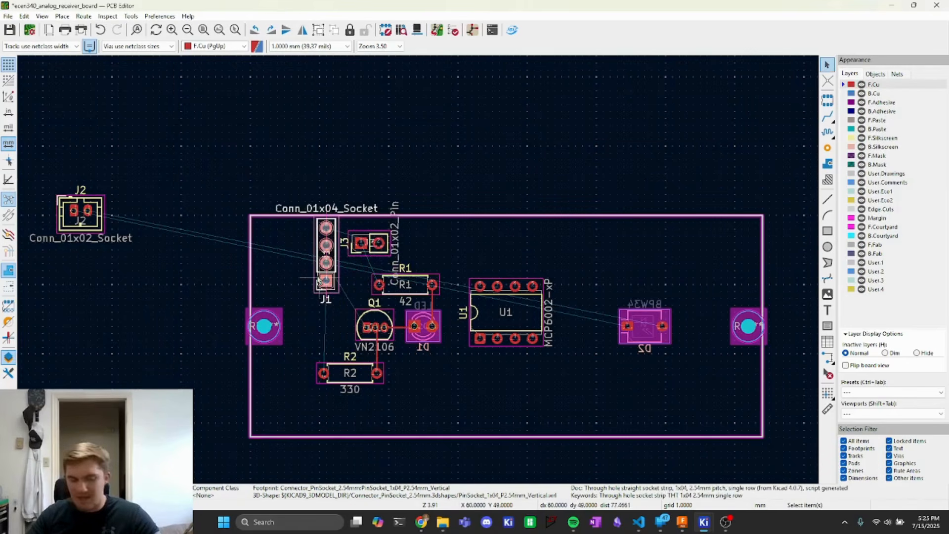
key("m")
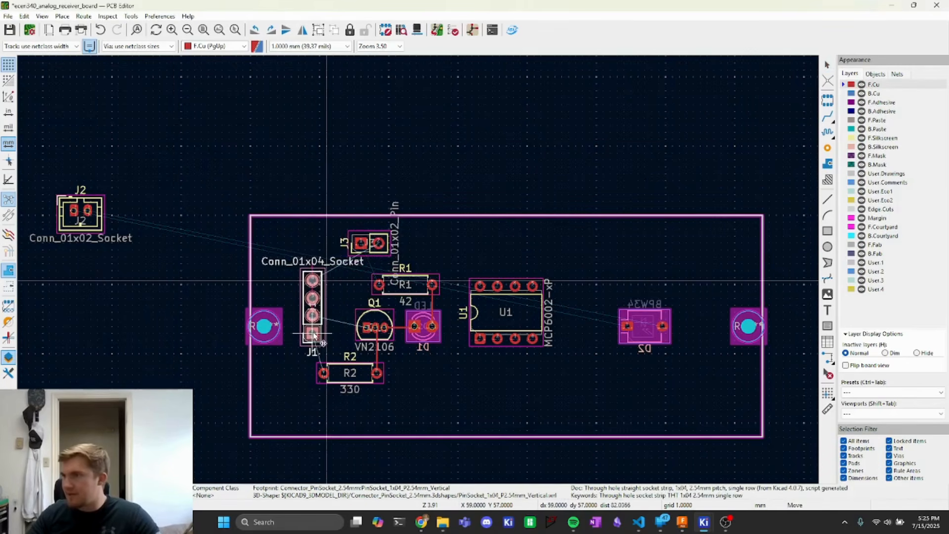
left_click(314, 335)
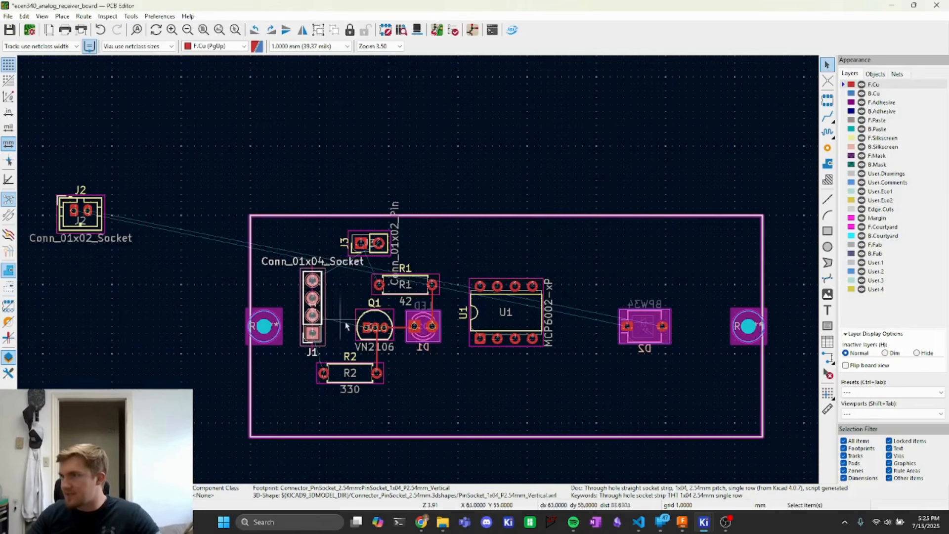
- Rotate connector J3 by 180° and reposition it above J1
left_click(370, 250)
key("r")
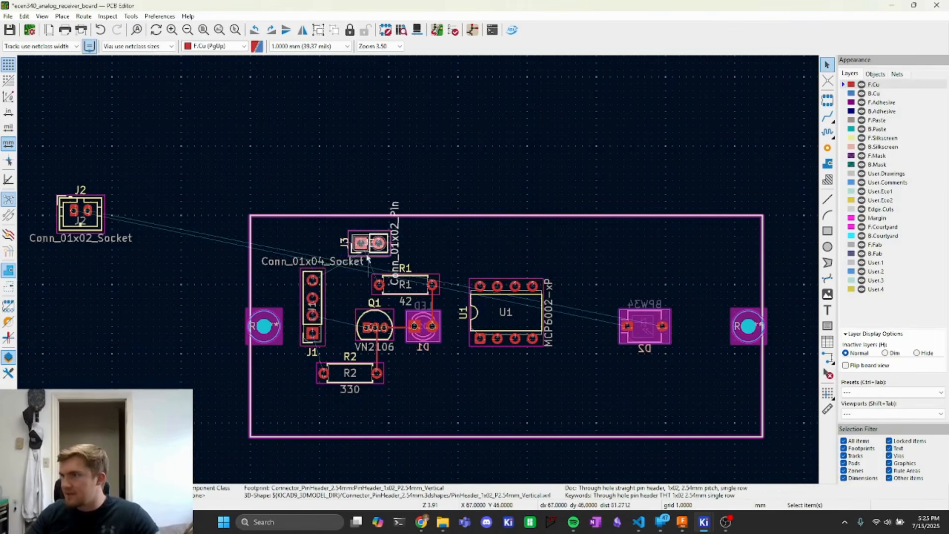
key("r")
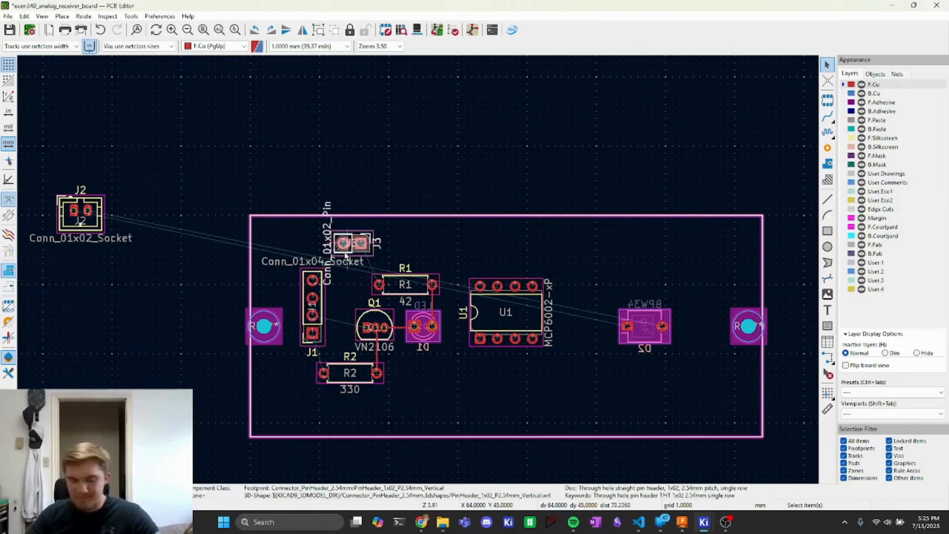
key("m")
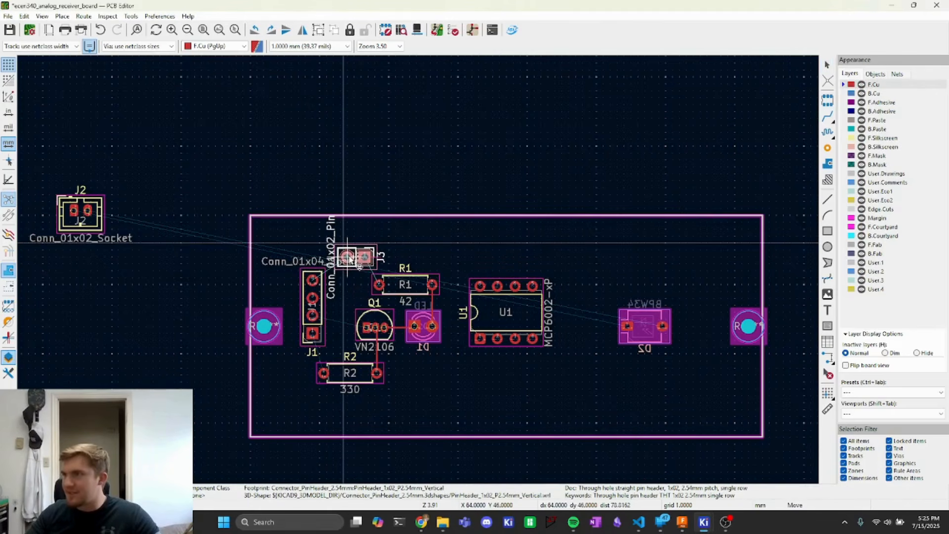
left_click(348, 257)
- Shift J1 next to the left mounting hole and place J3 between J1 and R1
left_click(311, 311)
key("m")
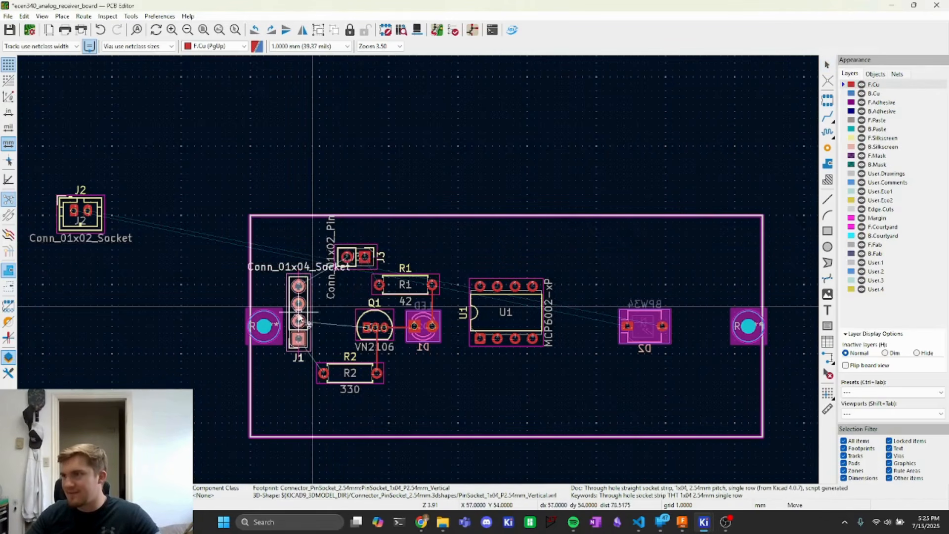
left_click(307, 323)
left_click(328, 296)
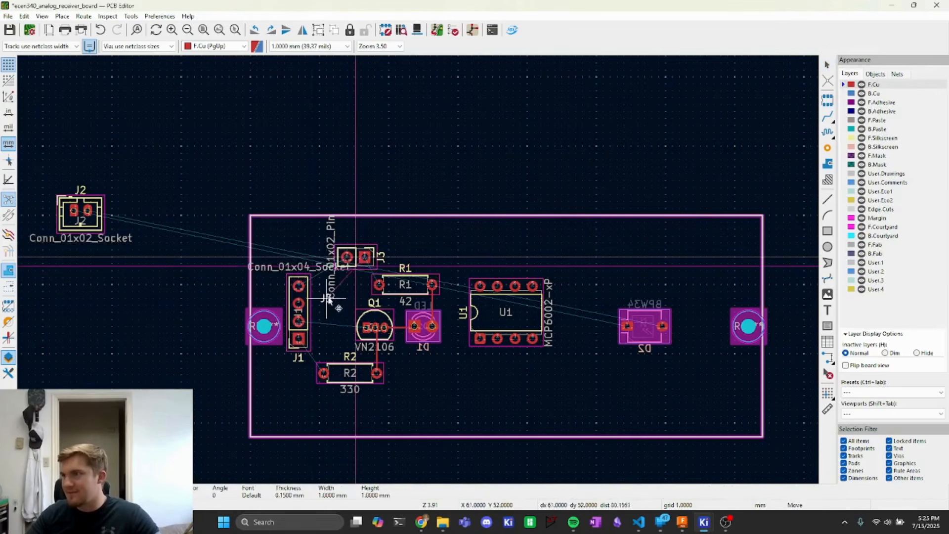
left_click(360, 266)
key("m")
left_click(336, 284)
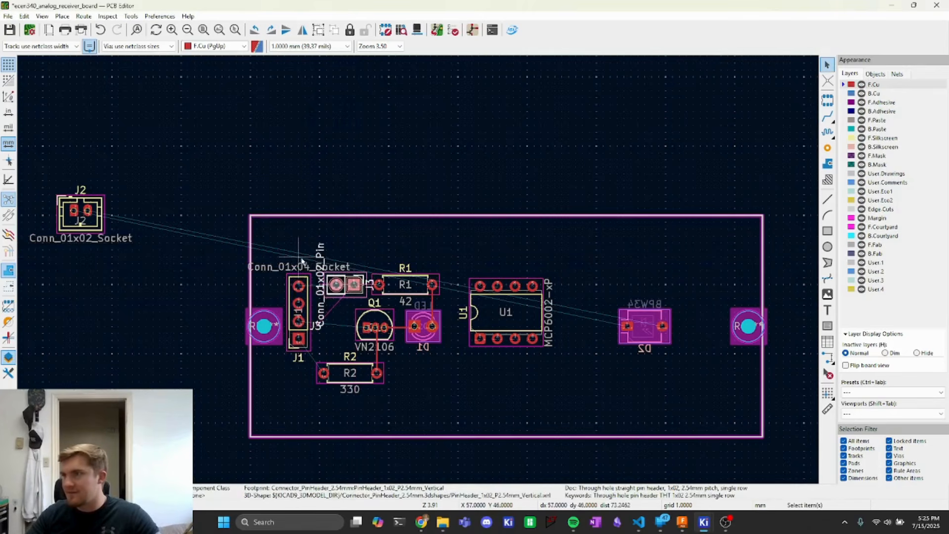
- Move connector J2 onto the board, placing it just above D2
left_click(87, 212)
key("m")
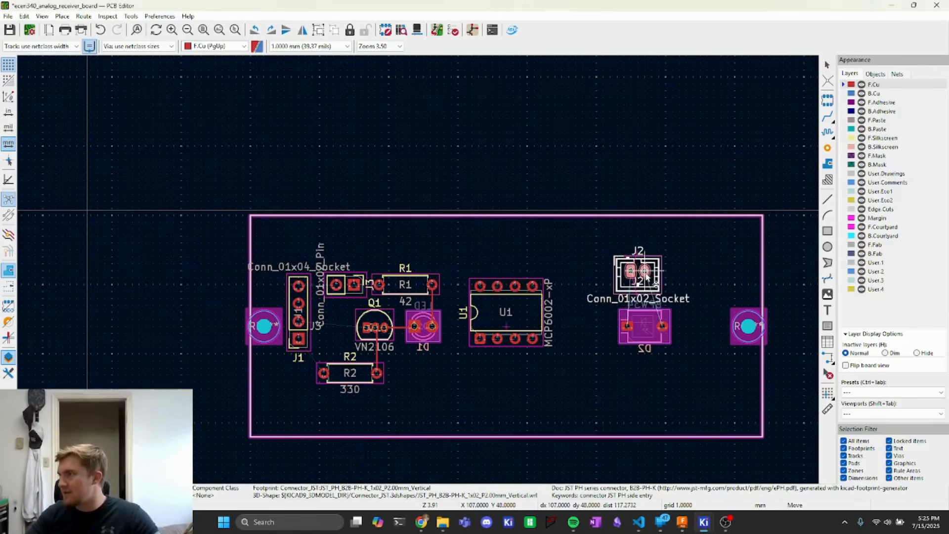
left_click(653, 272)
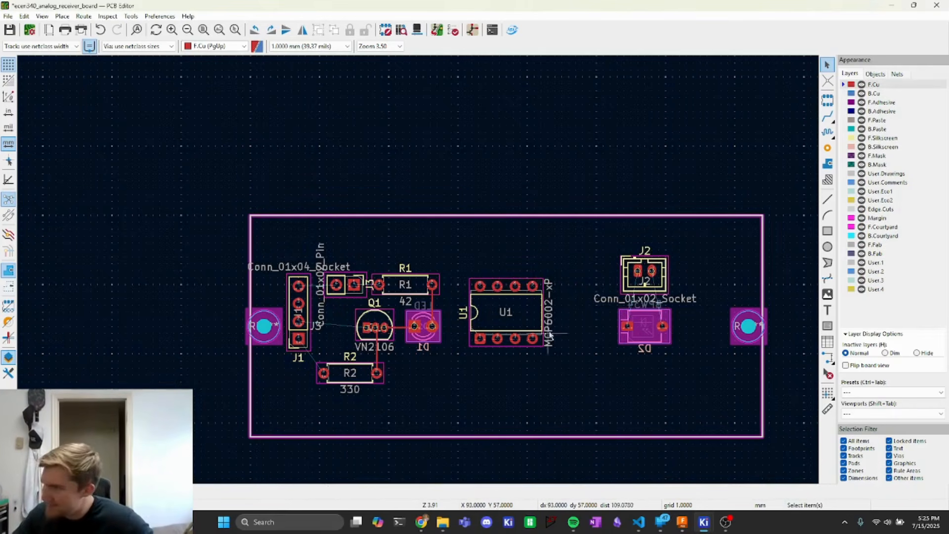
- Hide the F.Fab and B.Fab layers so the fabrication labels disappear from the board view
scroll(550, 336, "up", 5)
scroll(425, 278, "down", 2)
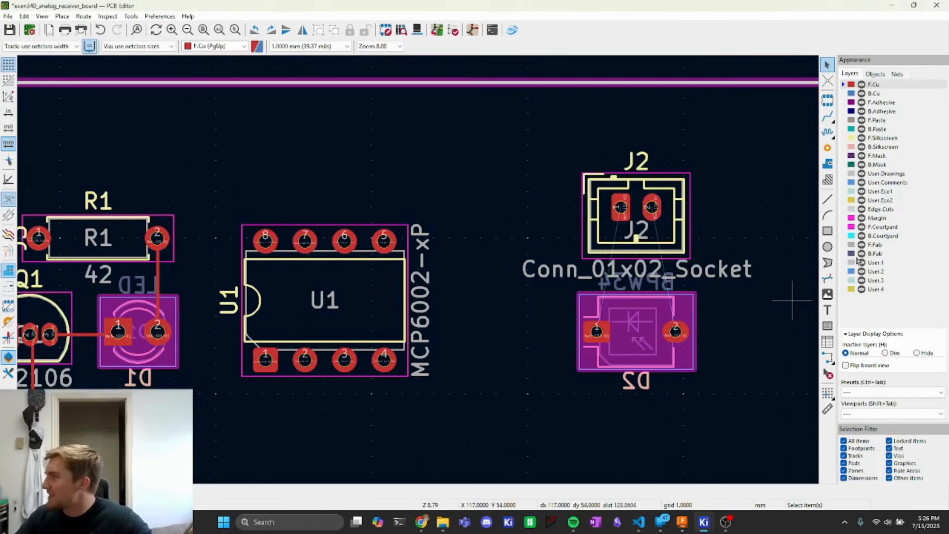
left_click(862, 245)
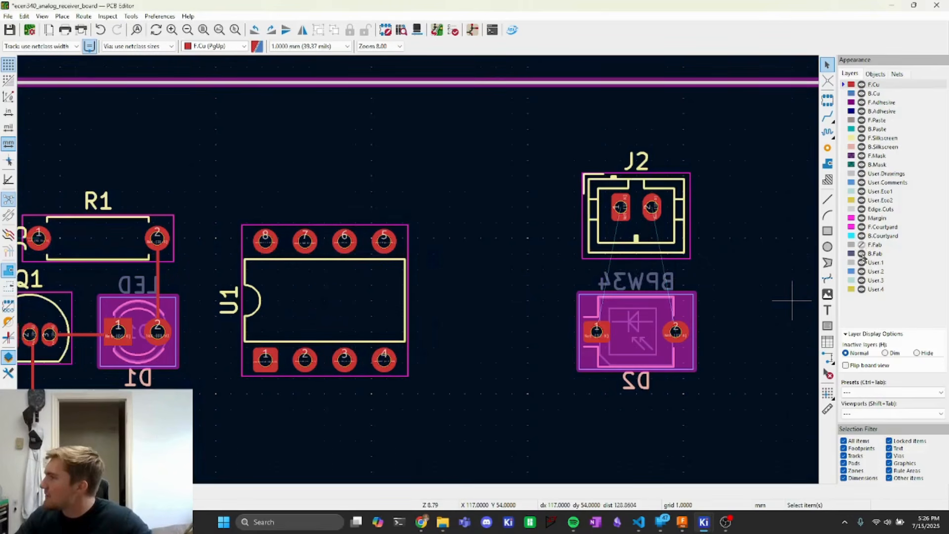
left_click(862, 245)
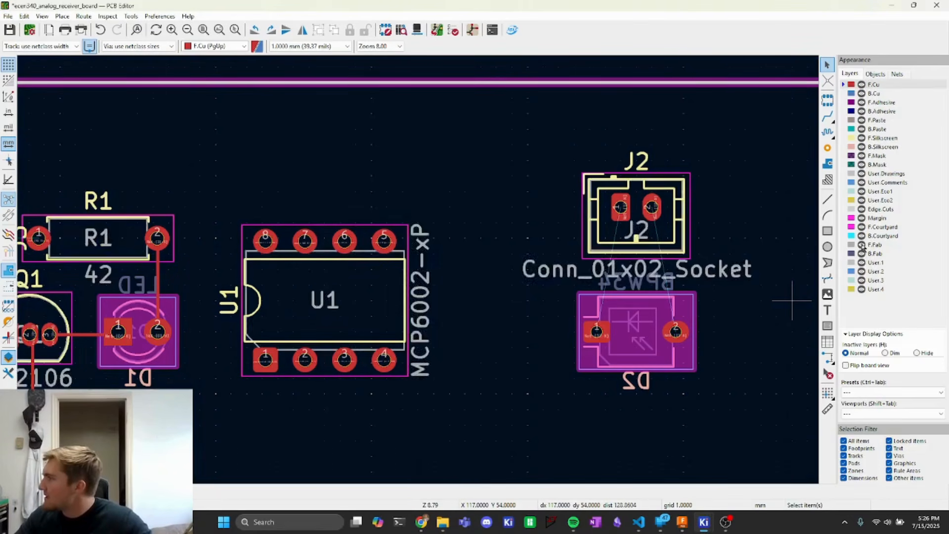
left_click(862, 245)
left_click(862, 244)
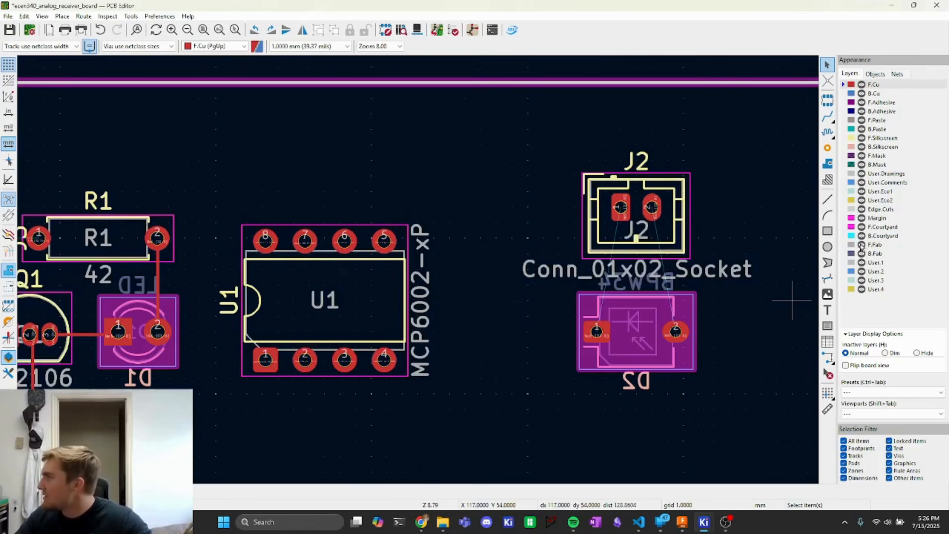
left_click(862, 245)
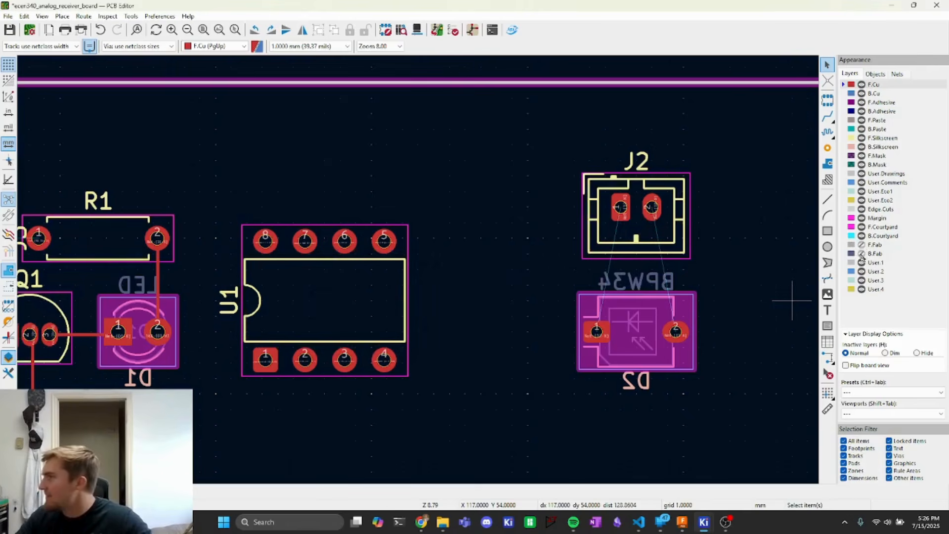
left_click(862, 255)
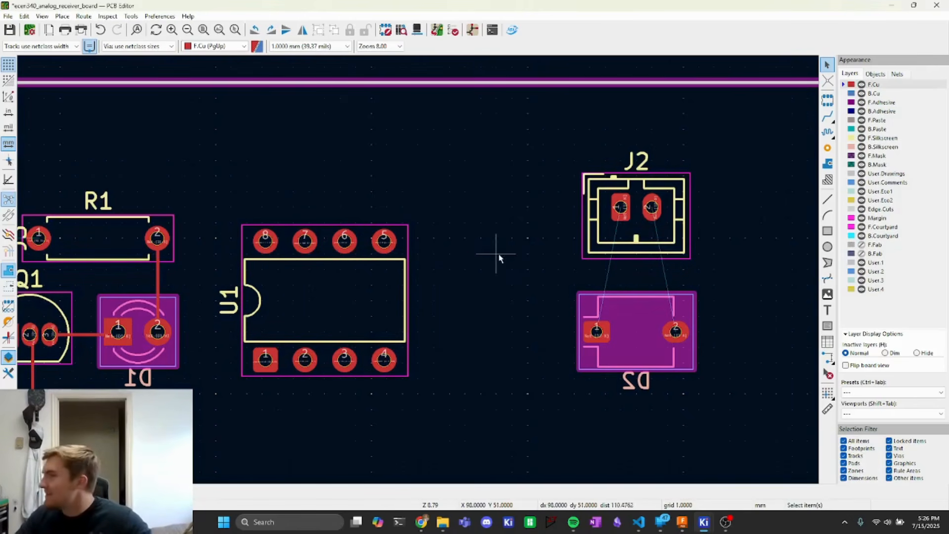
- Switch the active layer to B.Cu and back to F.Cu
middle_click_drag(484, 258, 637, 207)
scroll(420, 242, "down", 3)
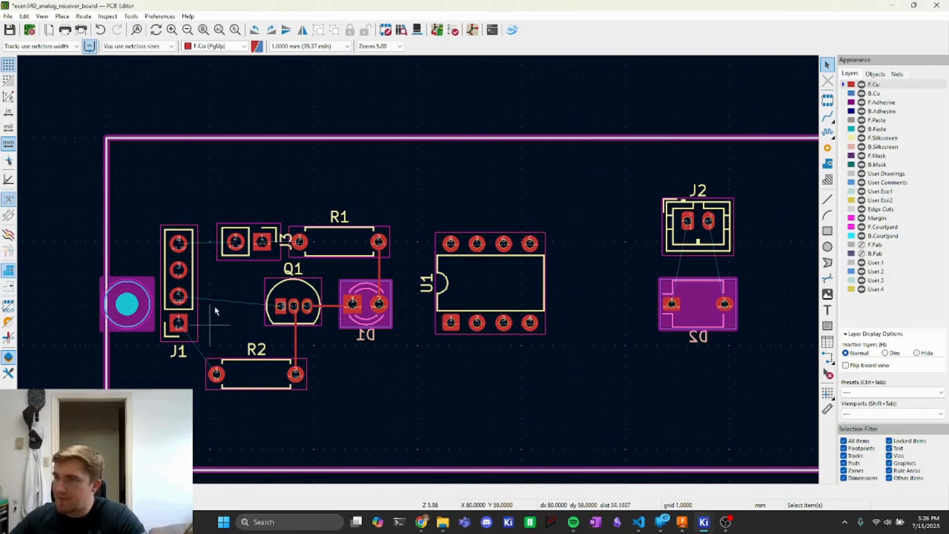
left_click(208, 46)
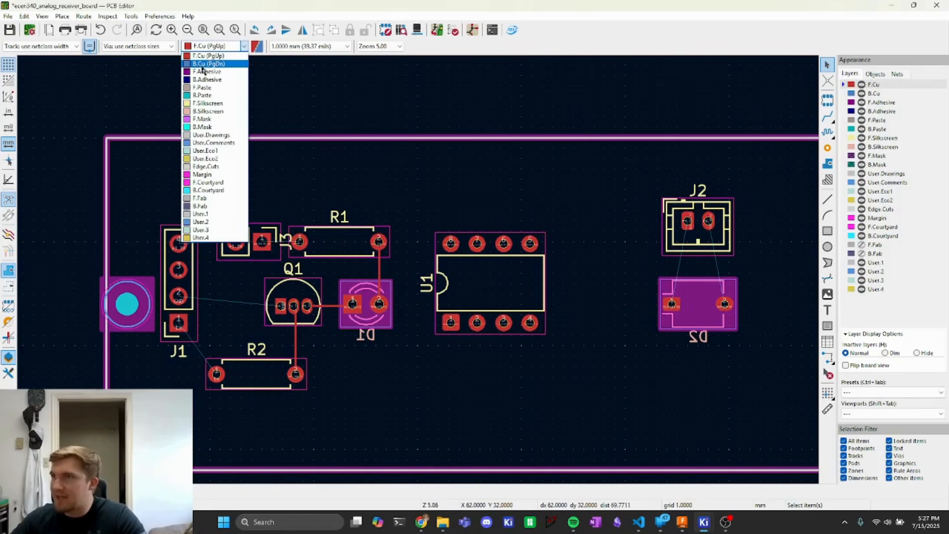
left_click(204, 64)
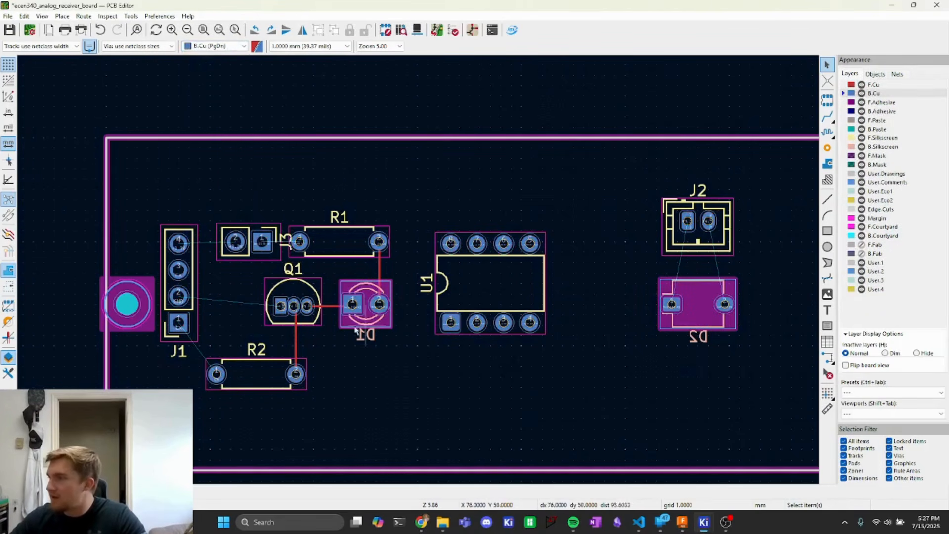
left_click(211, 46)
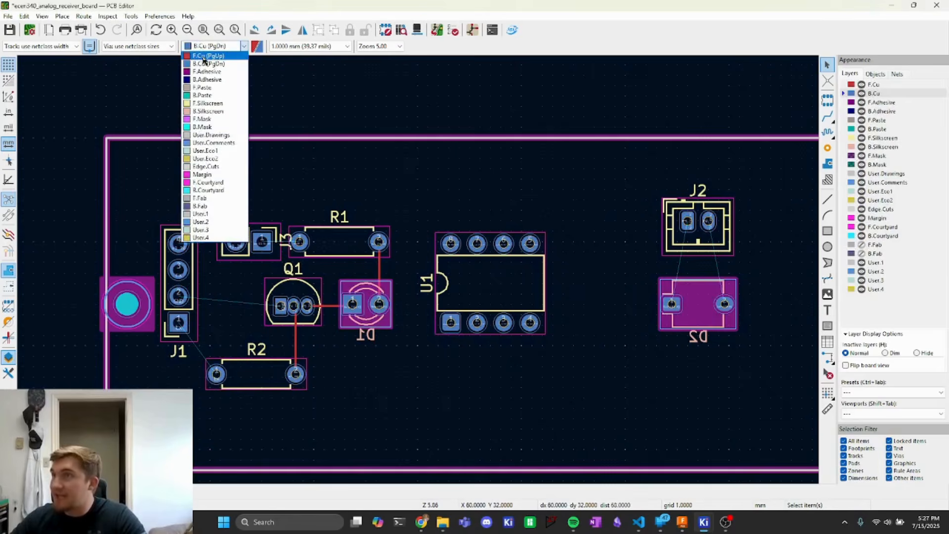
left_click(204, 59)
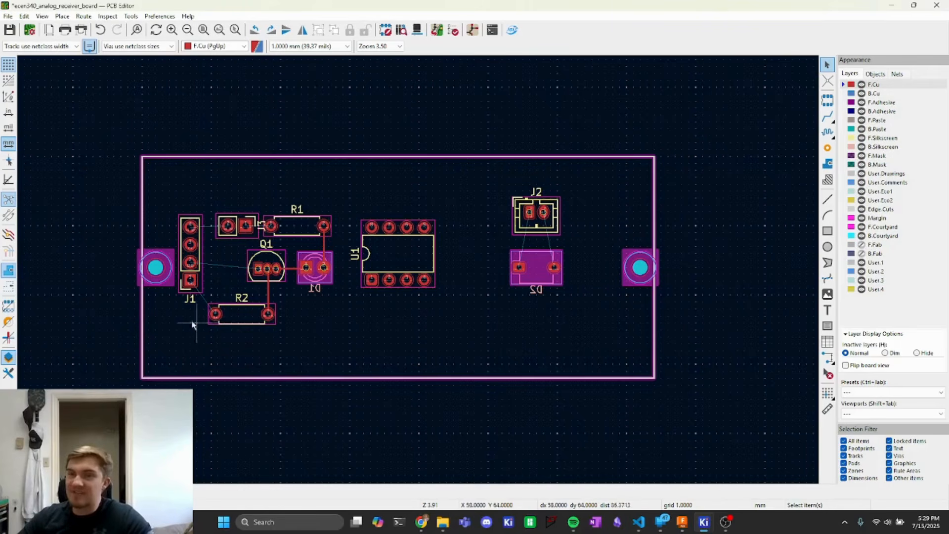
- Draw two rectangles around the board outline, an inner one and a larger outer one about 93 × 49 mm
scroll(190, 287, "up", 3)
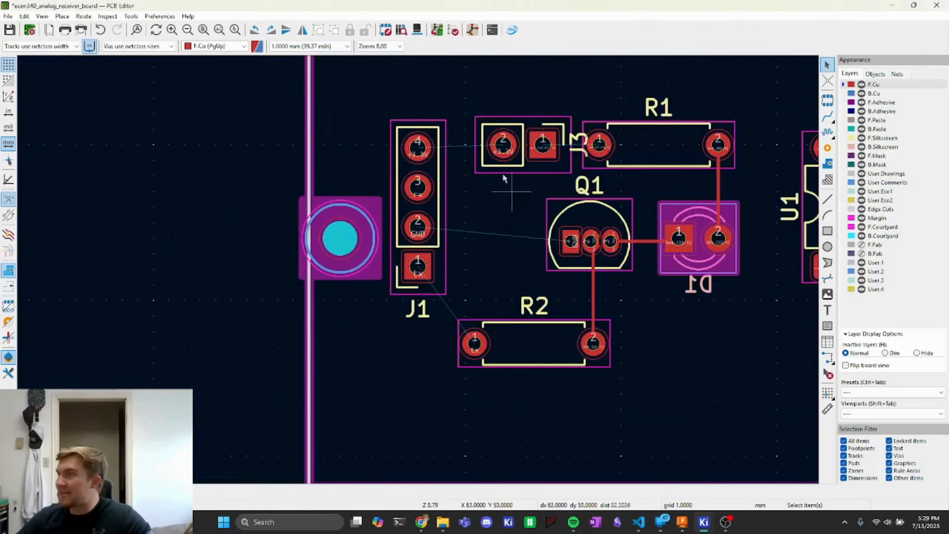
middle_click_drag(91, 316, 31, 315)
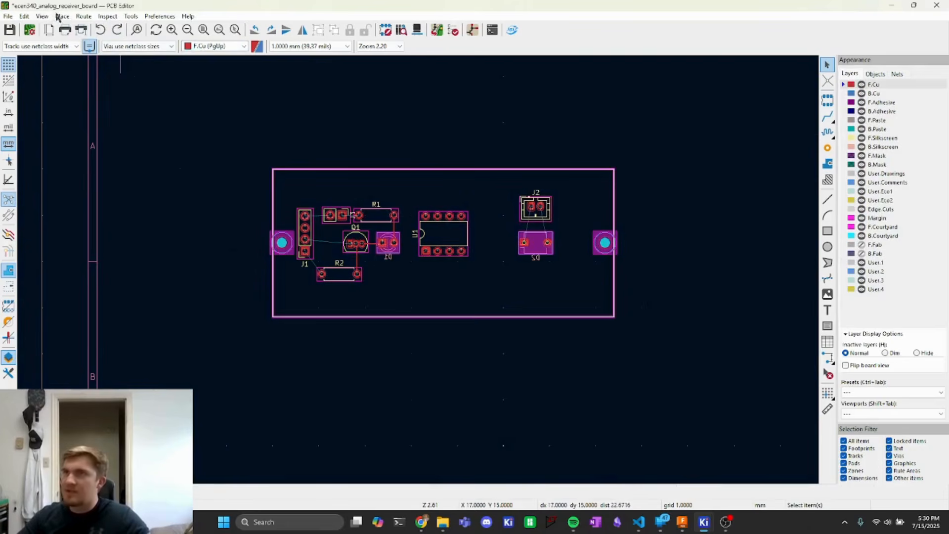
left_click(62, 16)
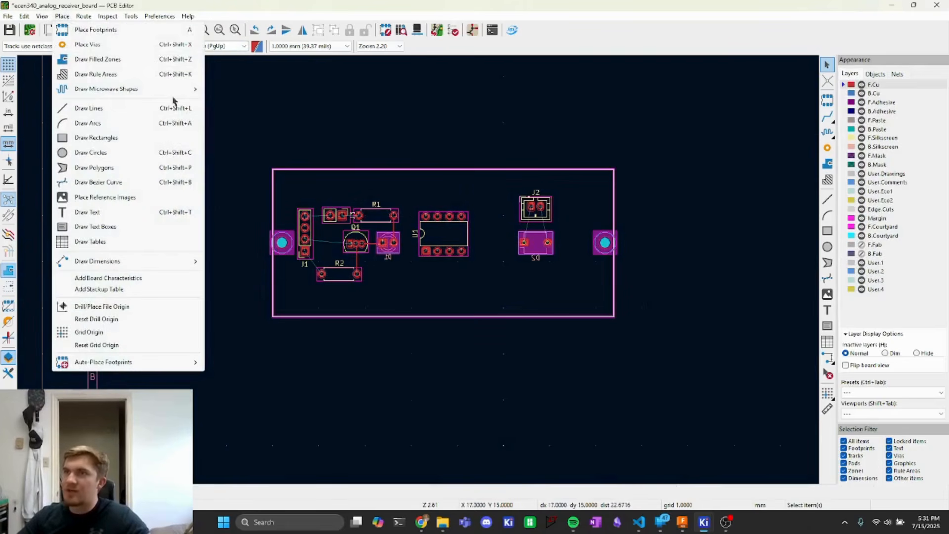
left_click(86, 138)
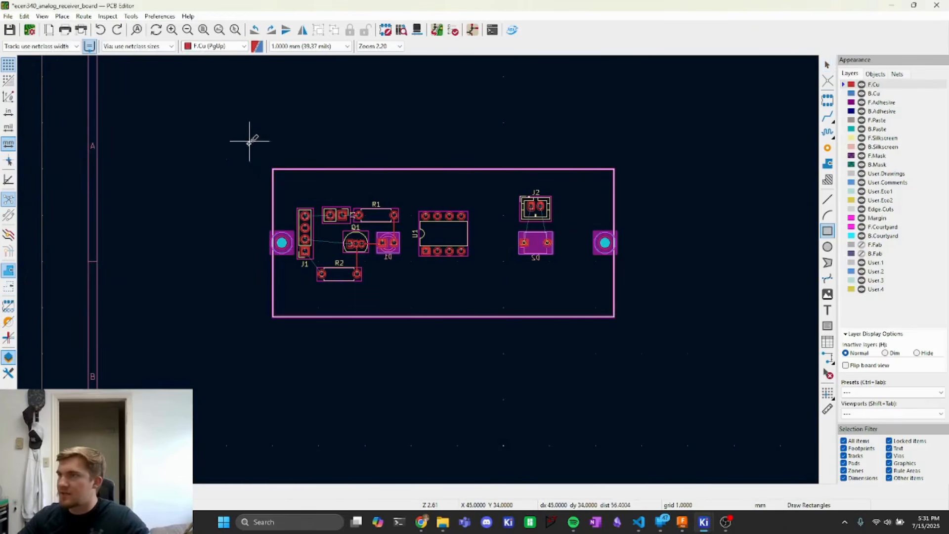
left_click(250, 141)
left_click(643, 335)
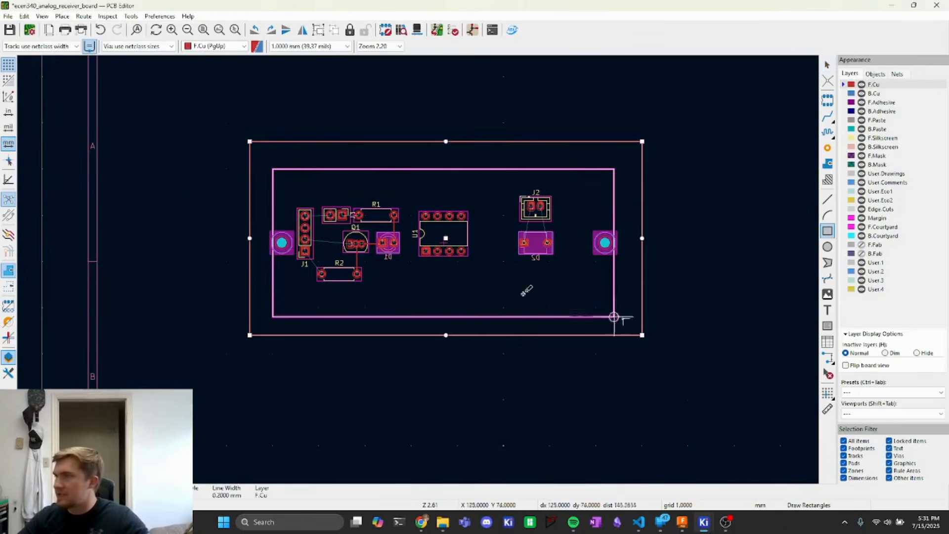
left_click(235, 128)
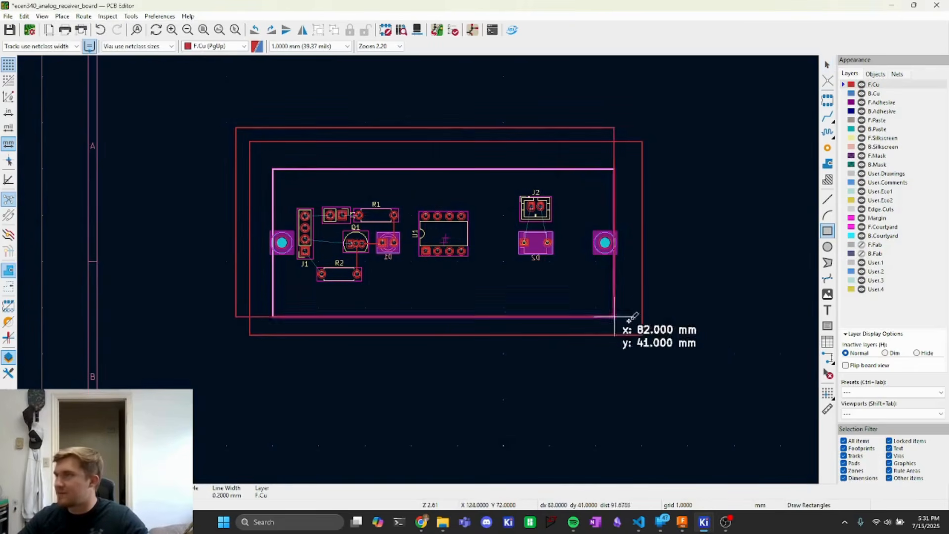
left_click(661, 349)
key("Escape")
key("Escape")
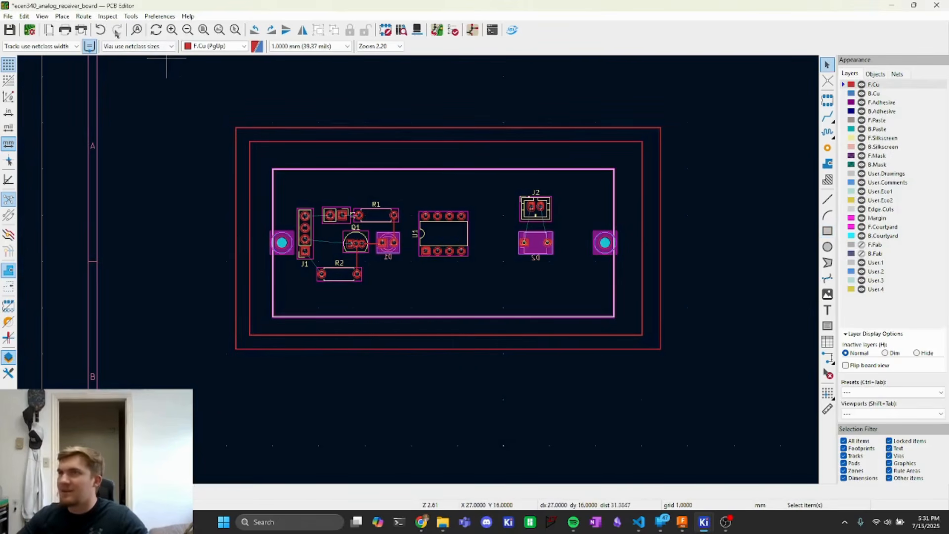
- Draw a filled copper zone on F.Cu for the +3.3V net, tracing the corners of the inner rectangle
left_click(84, 17)
left_click(61, 17)
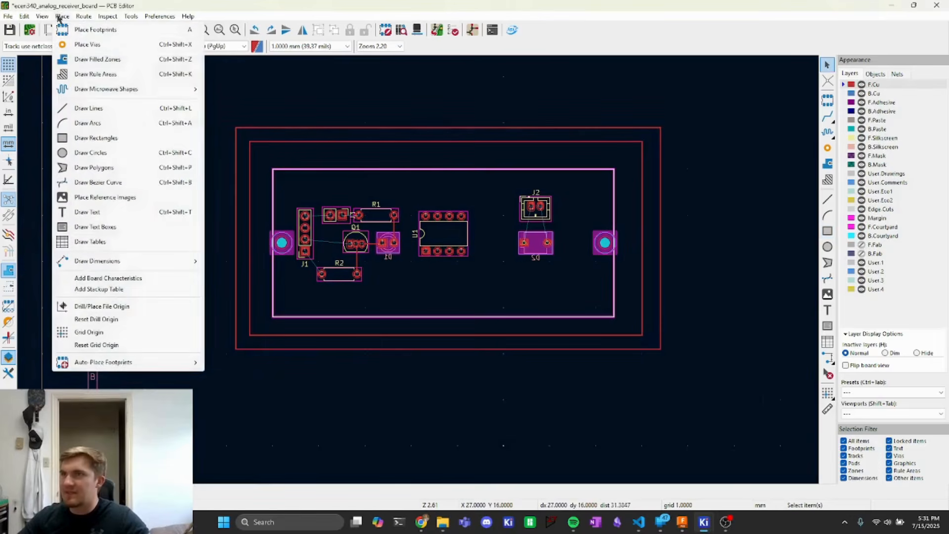
left_click(91, 60)
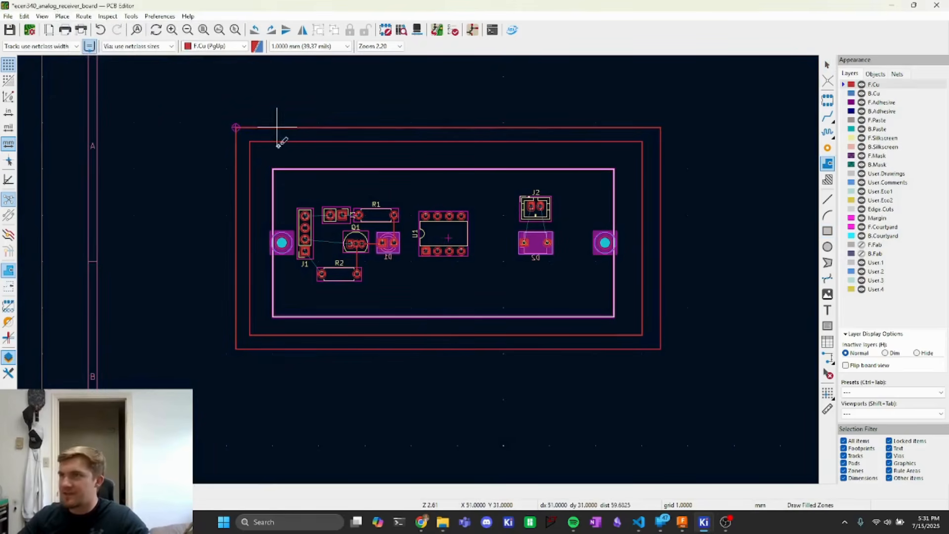
left_click(250, 141)
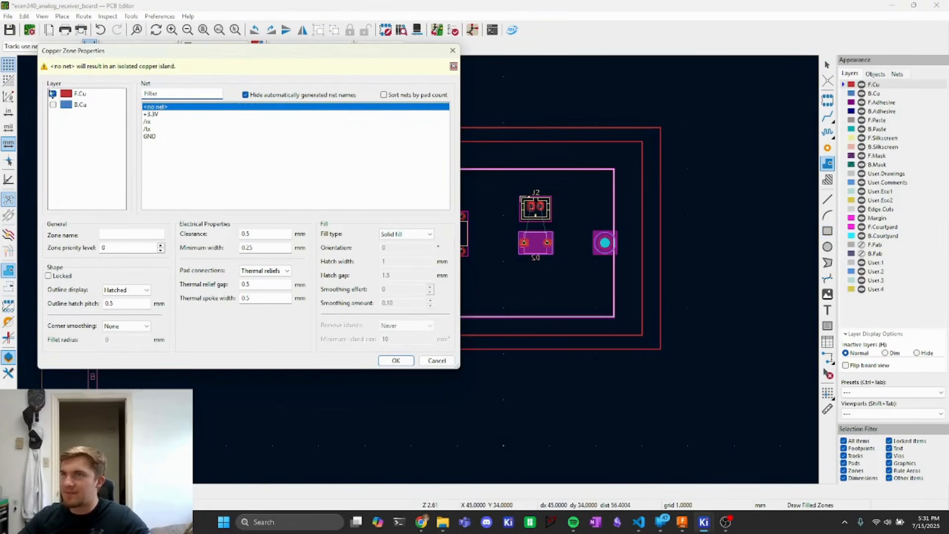
left_click(152, 114)
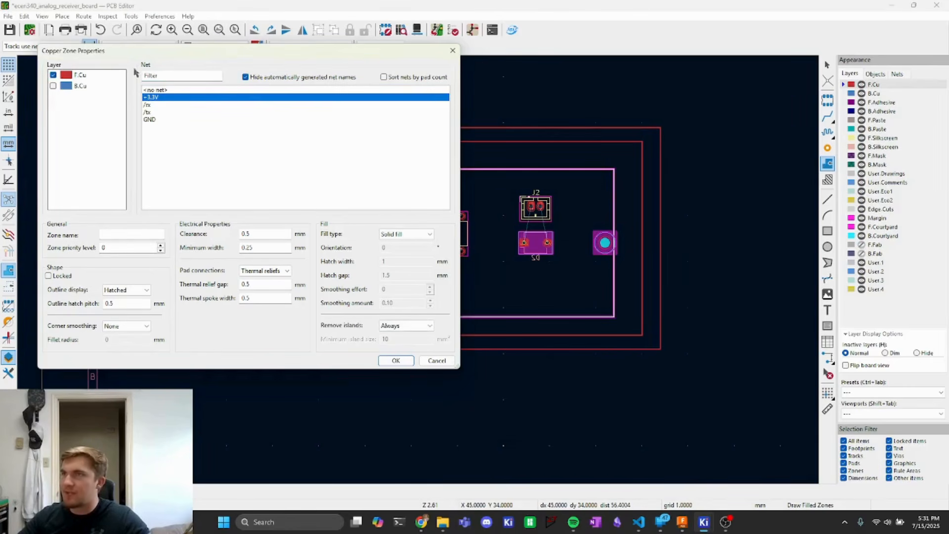
left_click(398, 360)
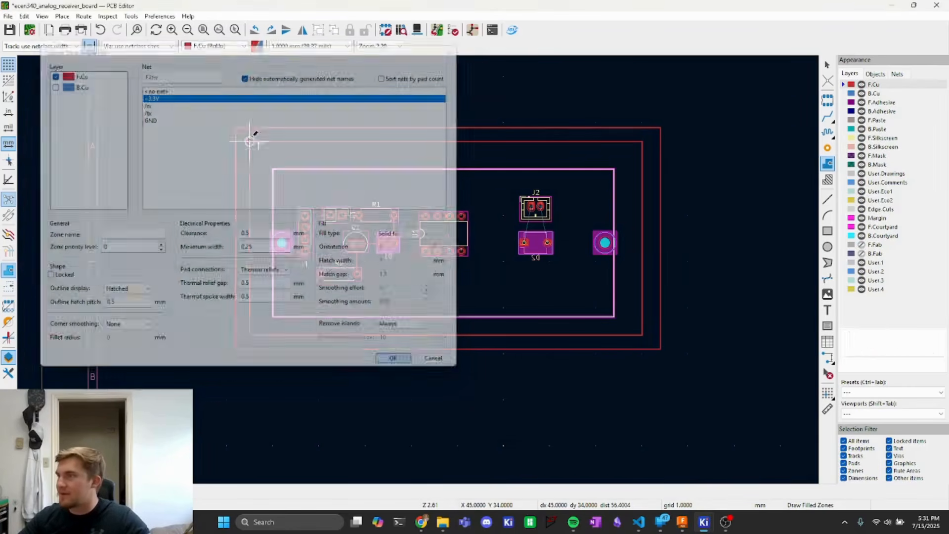
left_click(642, 141)
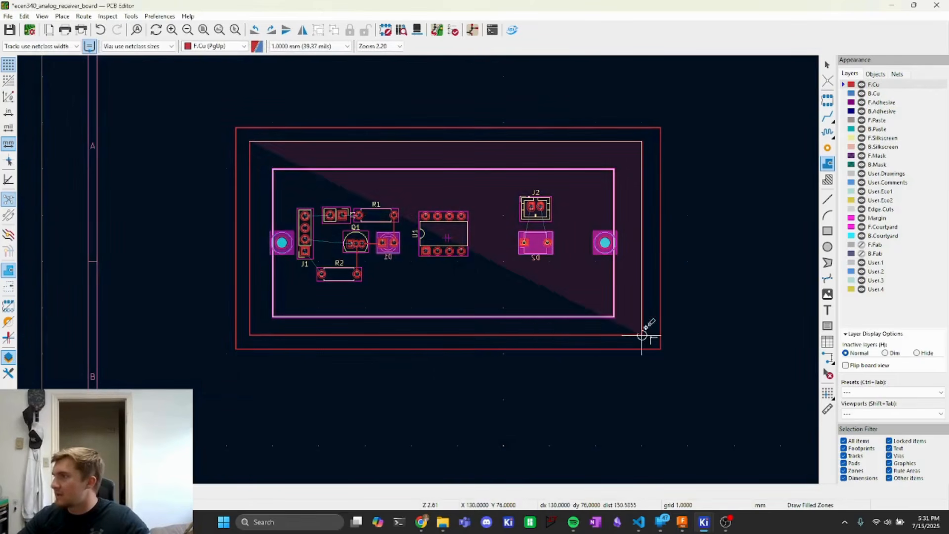
left_click(642, 335)
left_click(250, 335)
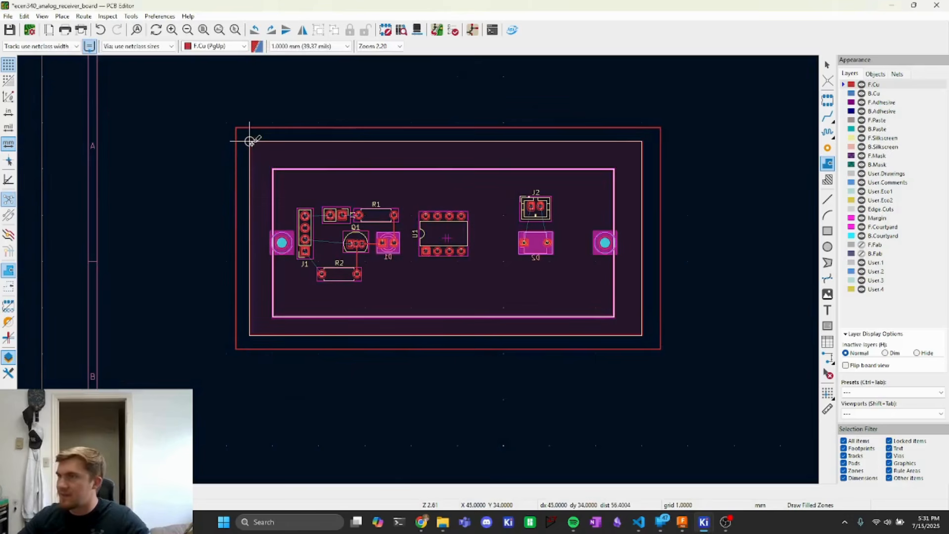
left_click(250, 141)
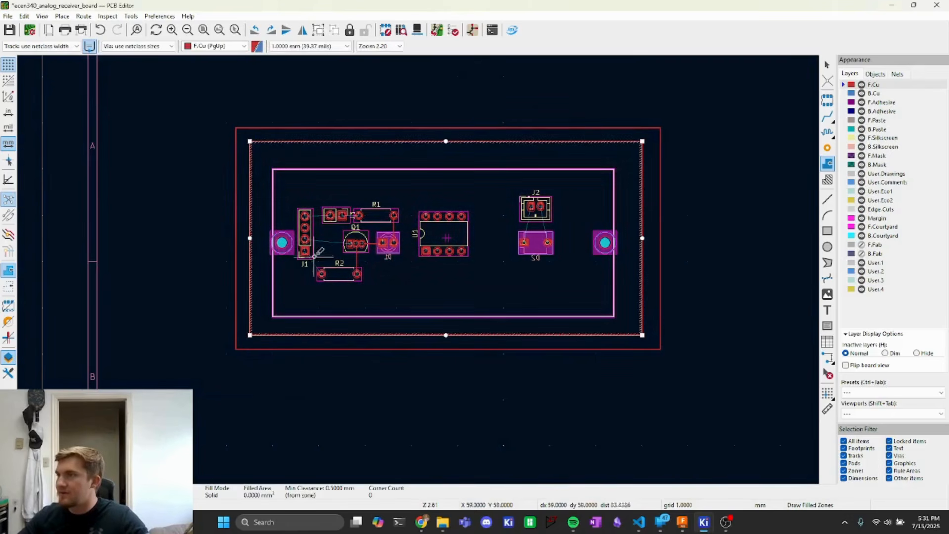
- Fill the zones and zoom in to inspect the fill's clearances around the J1 and J3 pads
key("b")
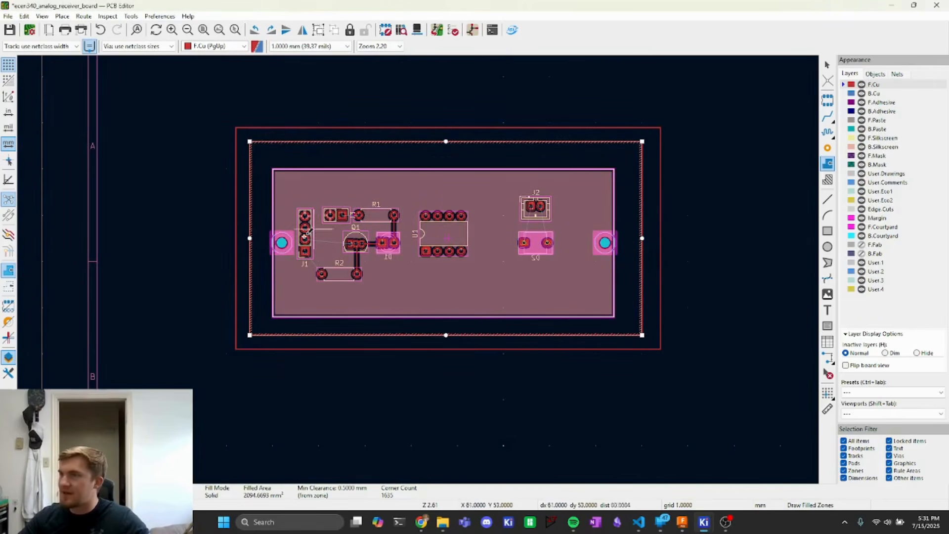
scroll(326, 277, "up", 5)
scroll(277, 99, "up", 2)
middle_click_drag(308, 134, 418, 243)
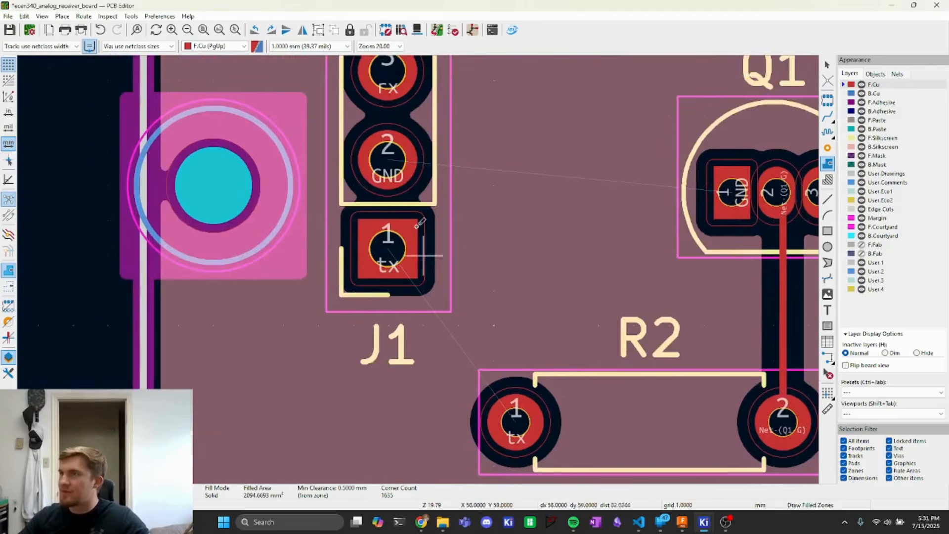
middle_click_drag(419, 110, 454, 265)
key("Escape")
scroll(423, 158, "up", 4)
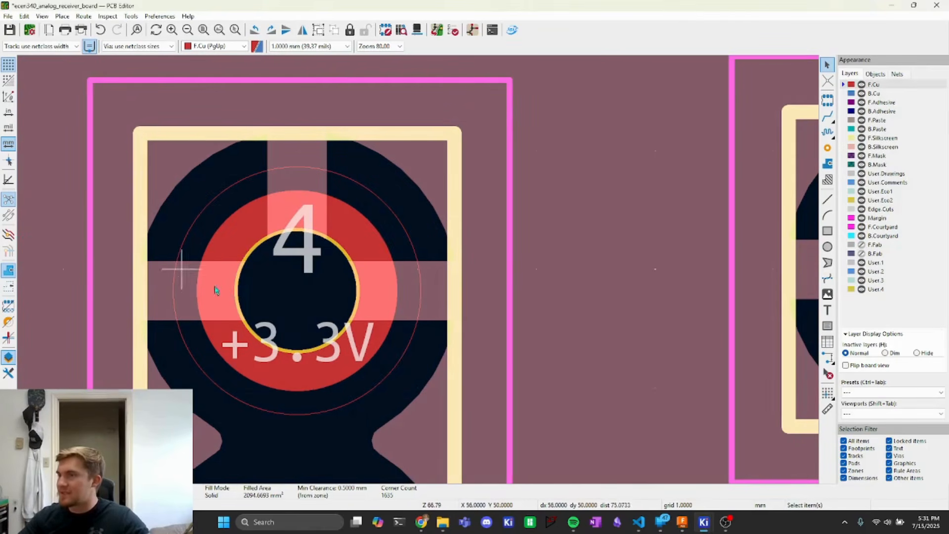
scroll(413, 269, "down", 2)
scroll(345, 182, "down", 1)
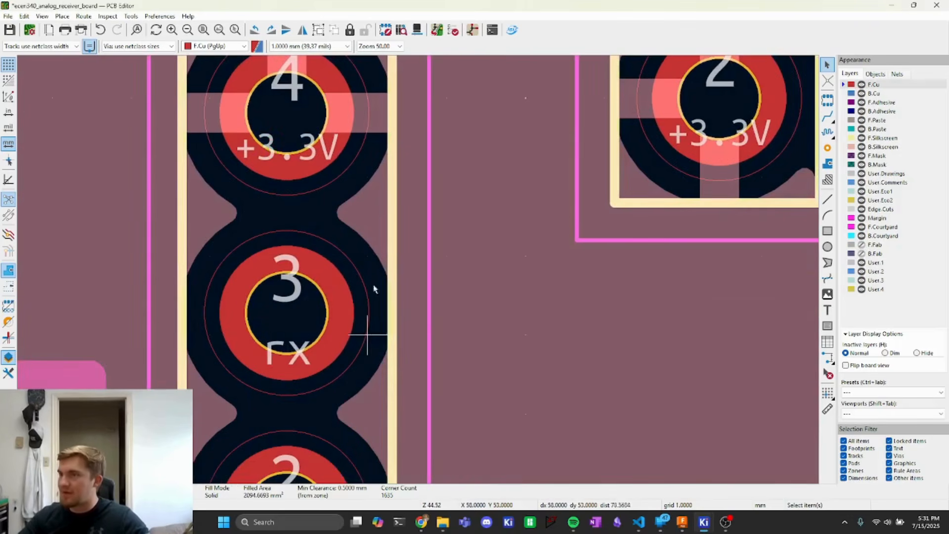
scroll(297, 218, "down", 3)
- Save the PCB layout file
key("ctrl+s")
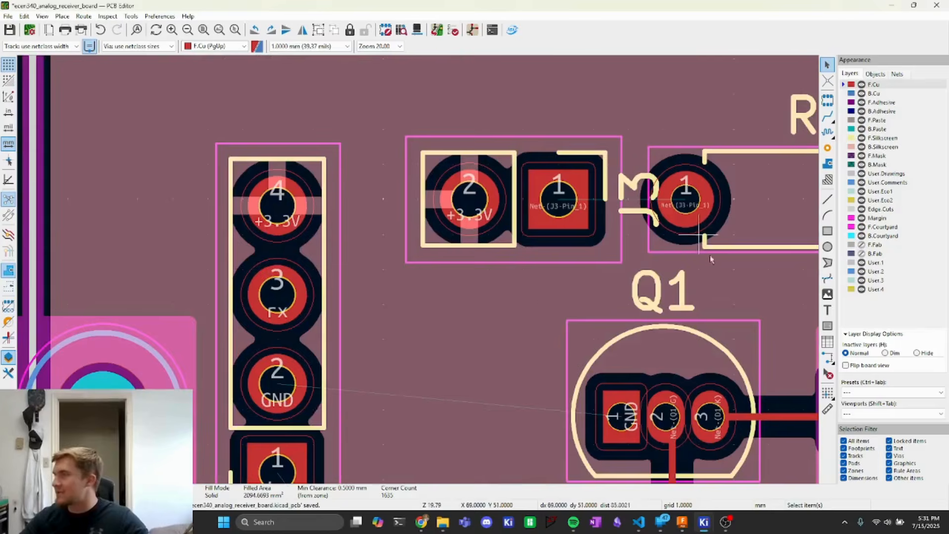
scroll(417, 267, "down", 4)
scroll(405, 271, "down", 3)
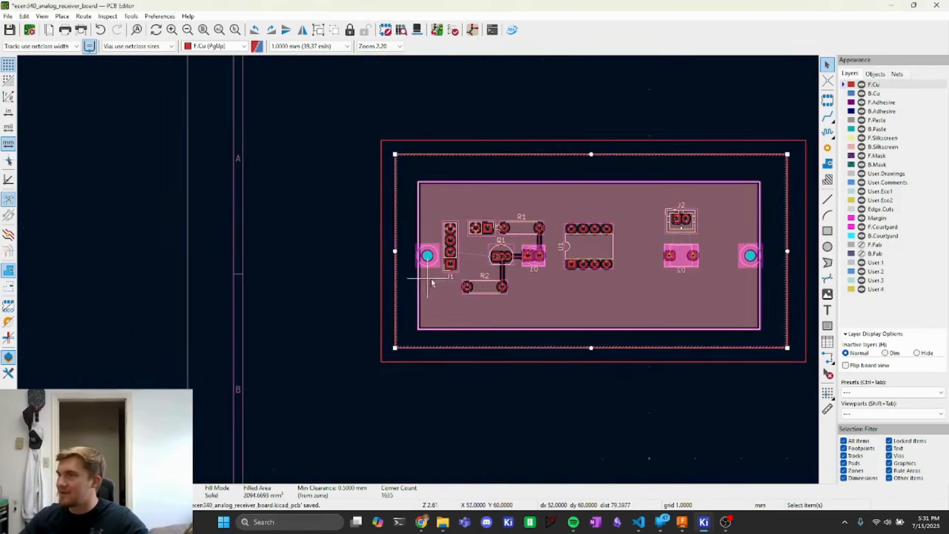
left_click(189, 191)
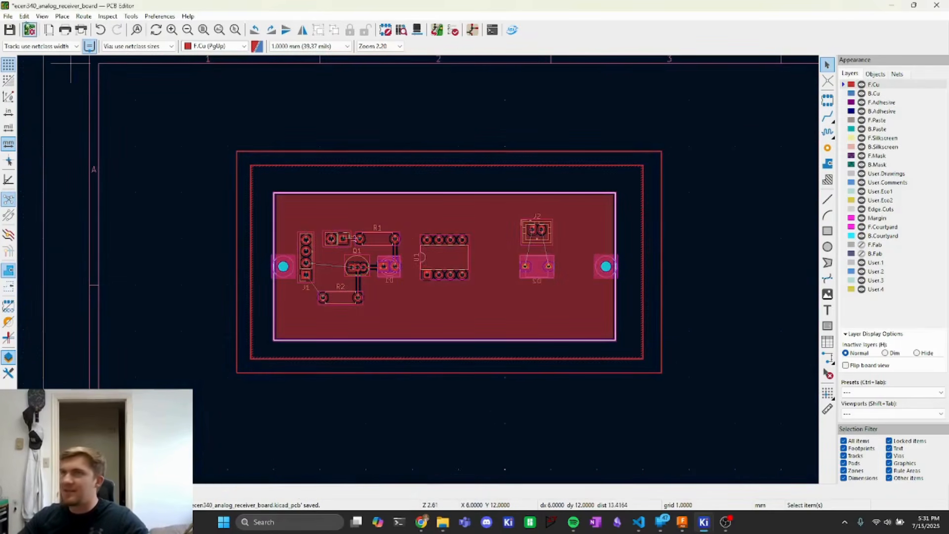
- Draw a filled zone on B.Cu for the GND net, tracing the corners of the outer rectangle
left_click(60, 16)
left_click(124, 58)
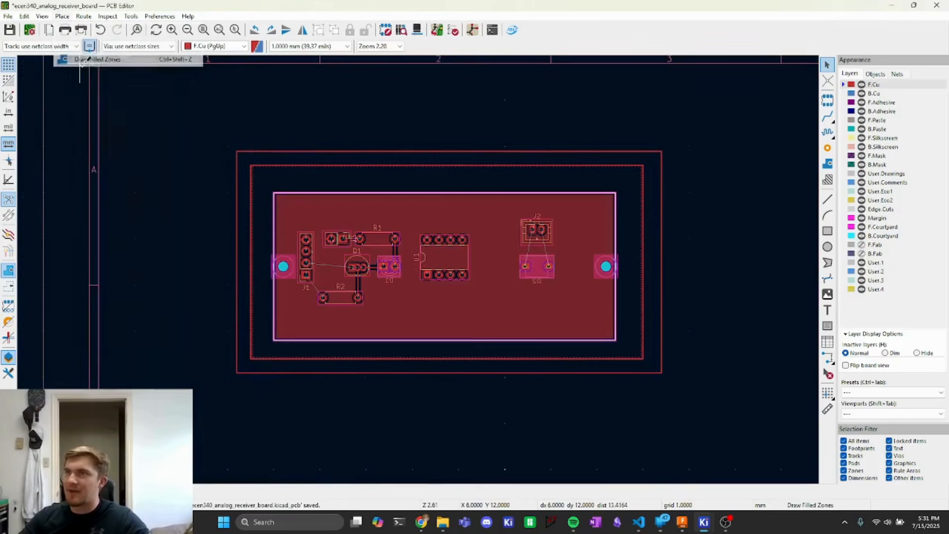
left_click(241, 151)
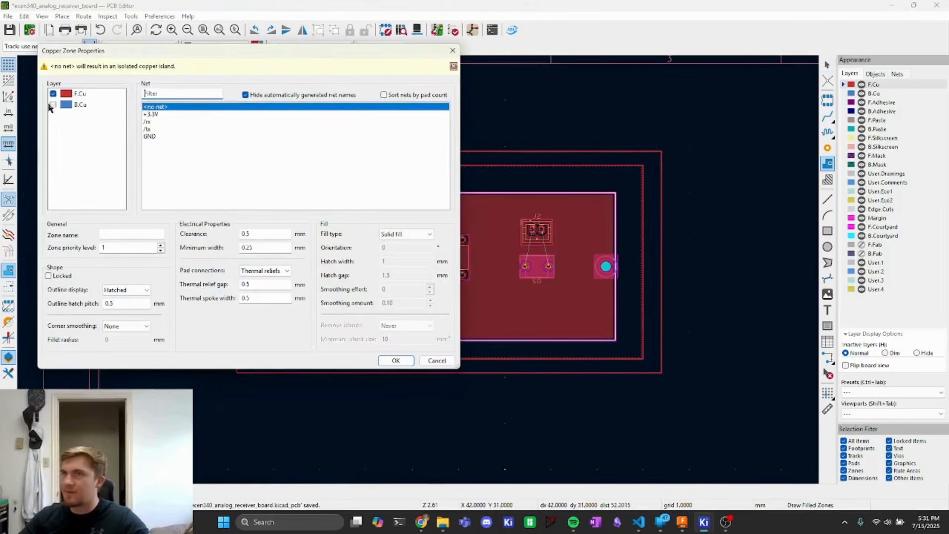
left_click(53, 105)
left_click(53, 94)
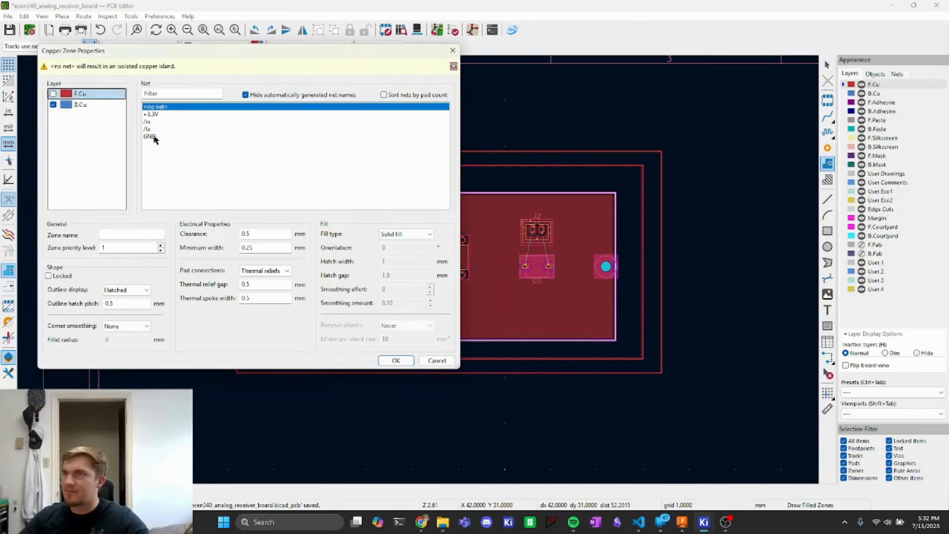
left_click(152, 136)
left_click(396, 360)
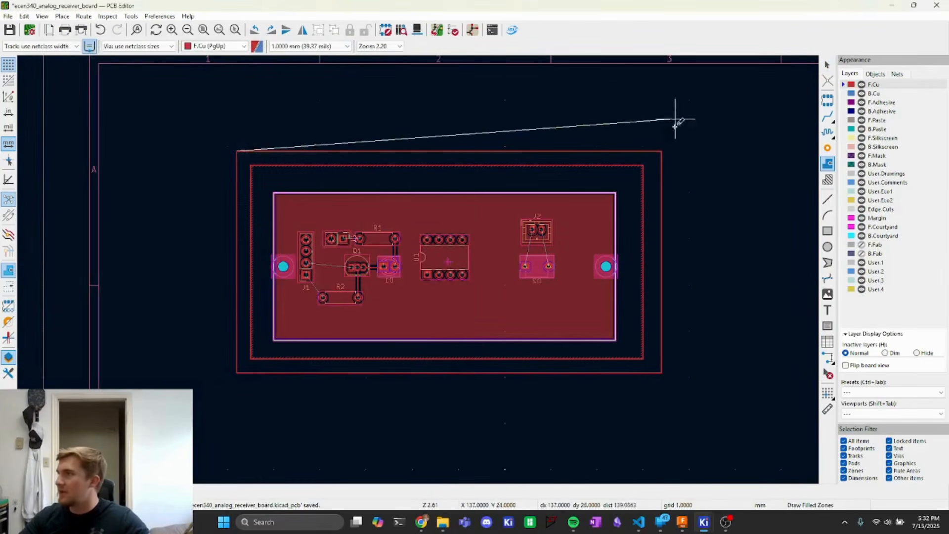
left_click(662, 150)
left_click(661, 373)
left_click(238, 372)
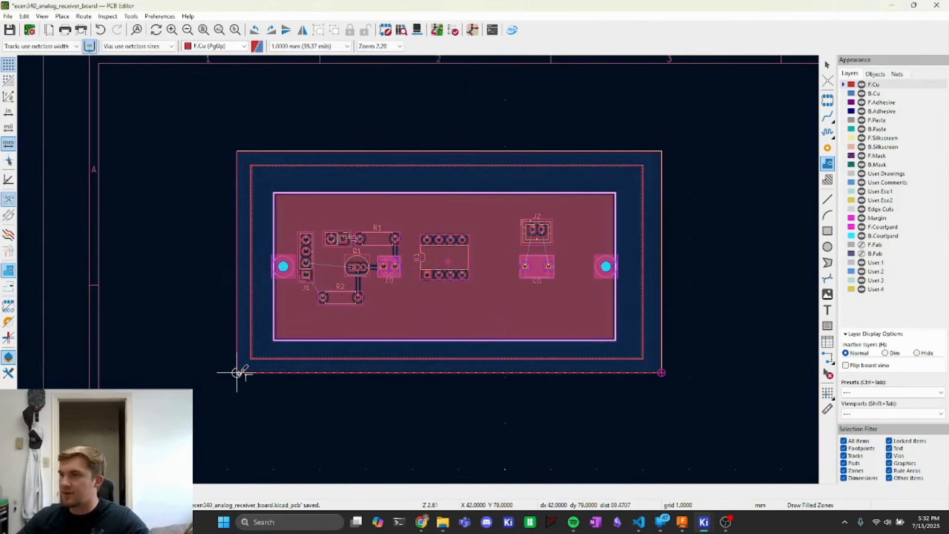
left_click(237, 150)
key("Escape")
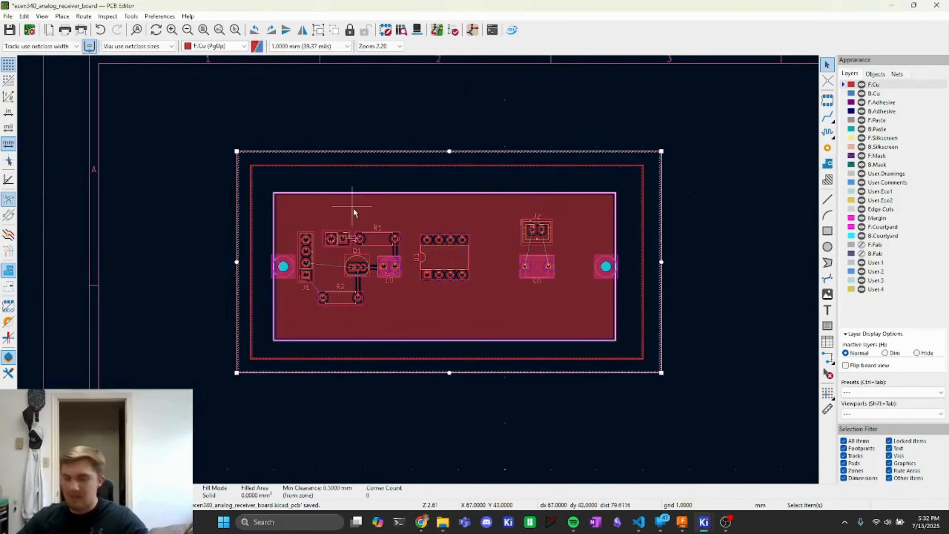
- Fill all zones and switch the active layer to B.Cu to inspect the ground fill around the pads
key("b")
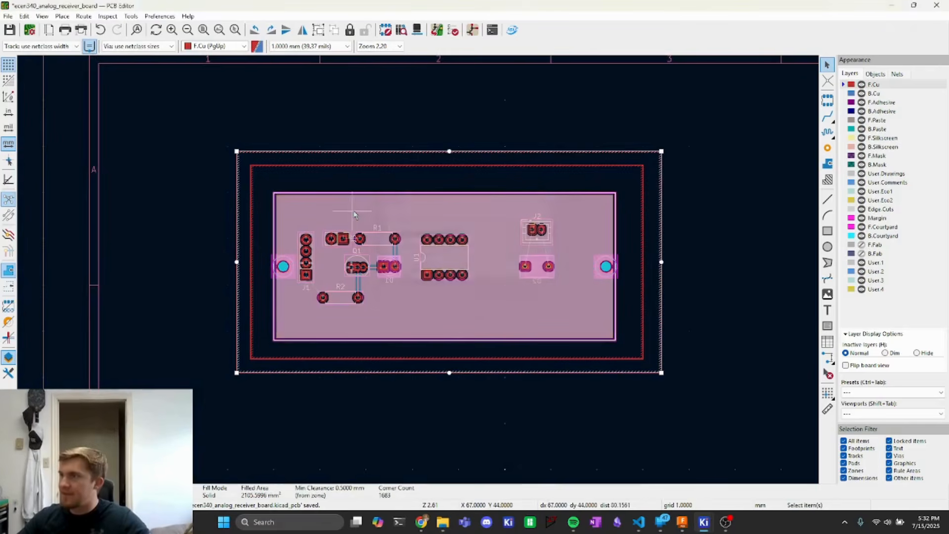
scroll(306, 262, "up", 10)
key("Page_Down")
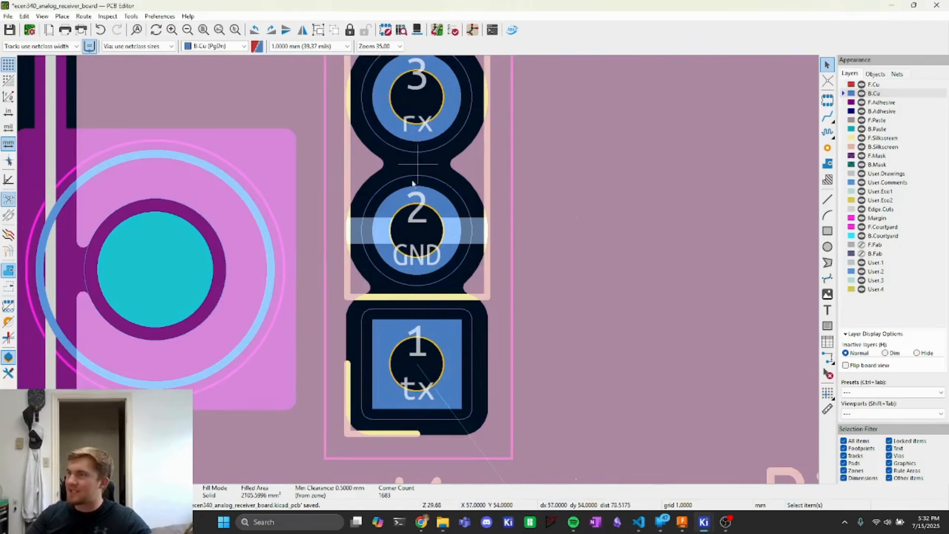
scroll(401, 295, "down", 7)
middle_click_drag(567, 244, 355, 249)
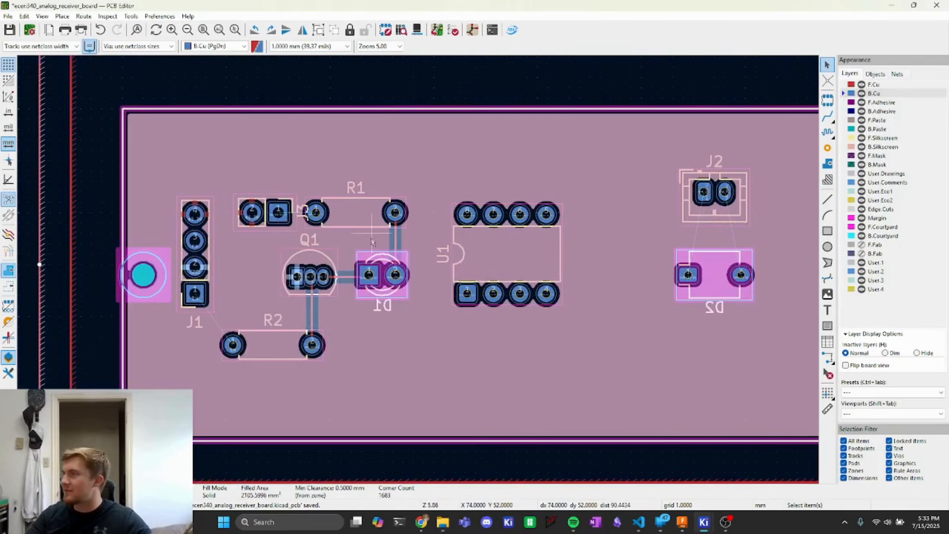
- Switch the active layer back and forth between F.Cu and B.Cu to compare both copper fills
left_click(215, 46)
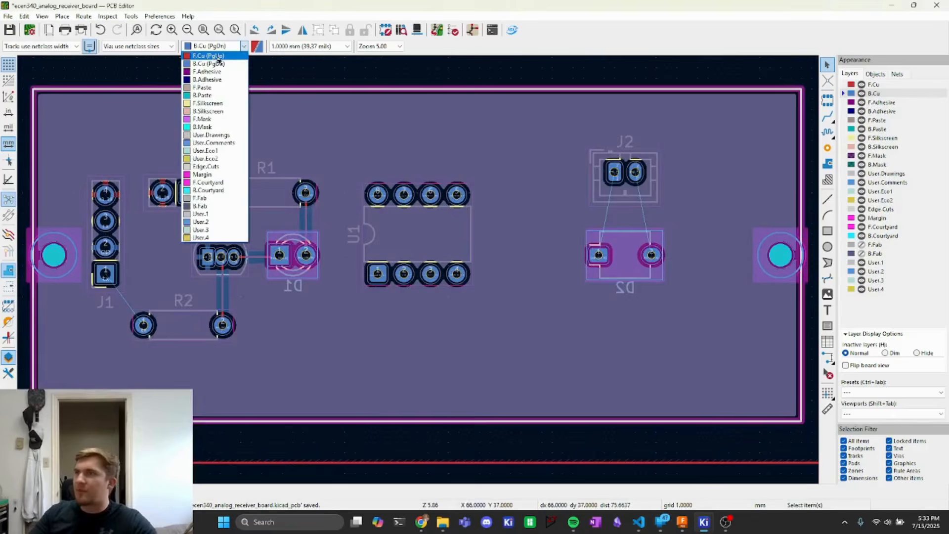
left_click(208, 56)
left_click(215, 46)
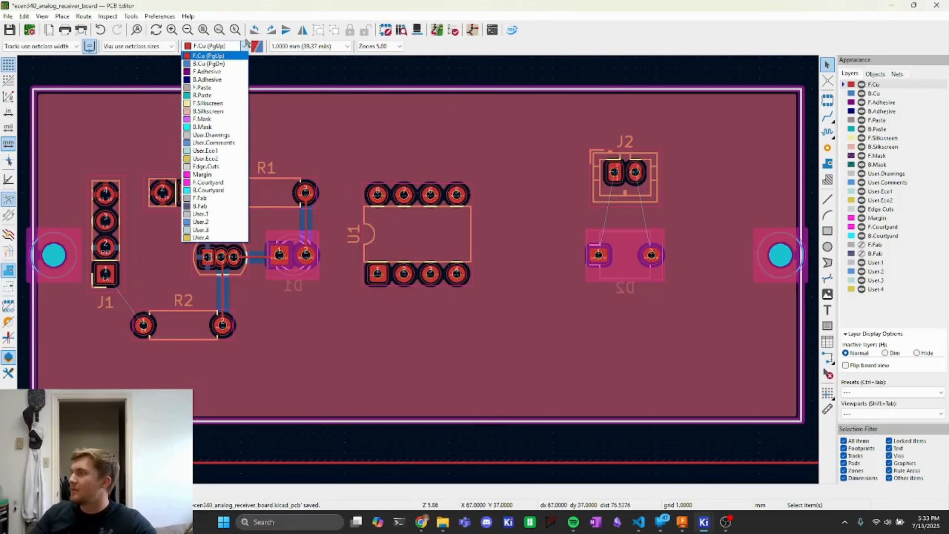
left_click(209, 64)
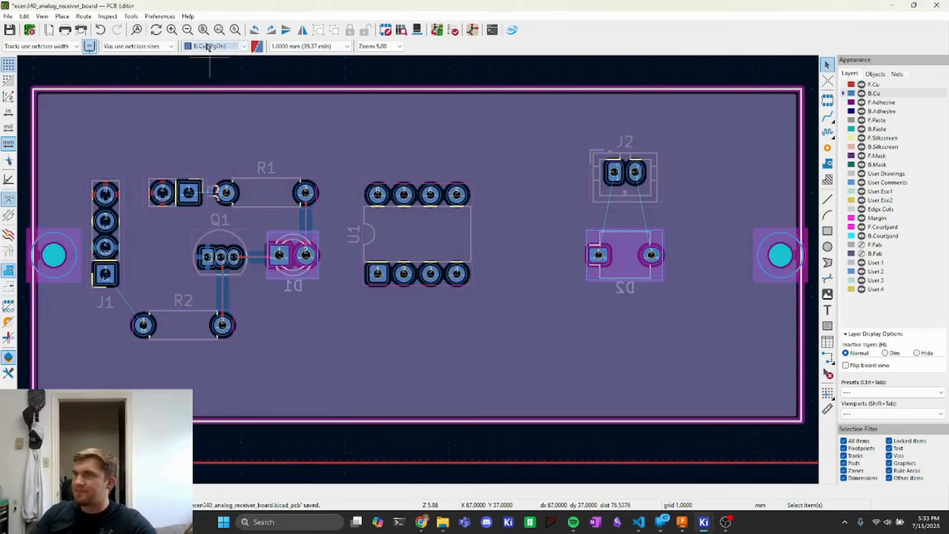
left_click(215, 46)
left_click(207, 56)
left_click(215, 46)
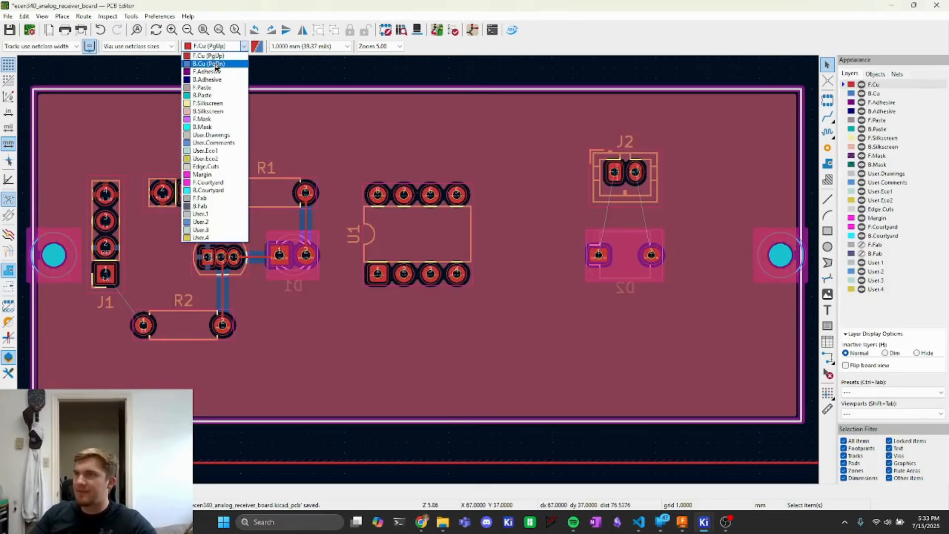
left_click(209, 64)
left_click(228, 46)
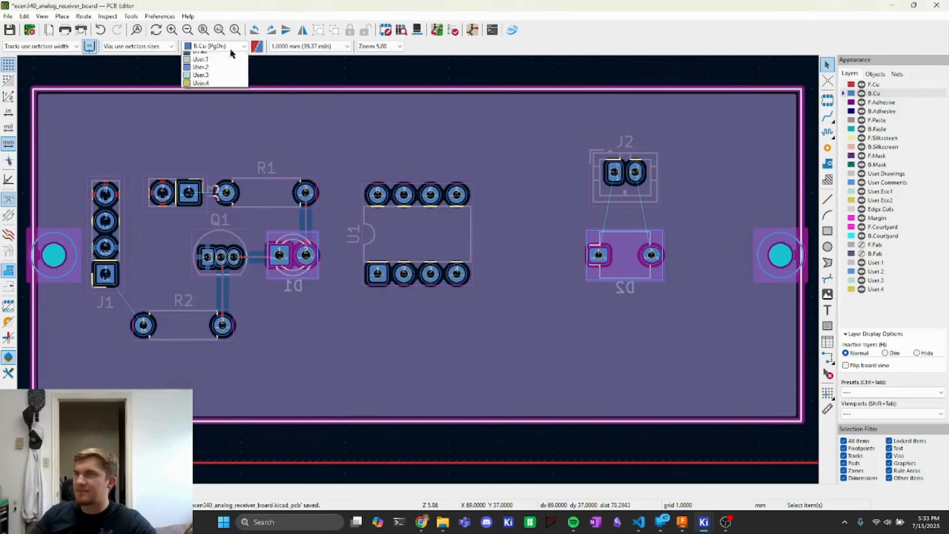
left_click(230, 56)
scroll(84, 351, "down", 5)
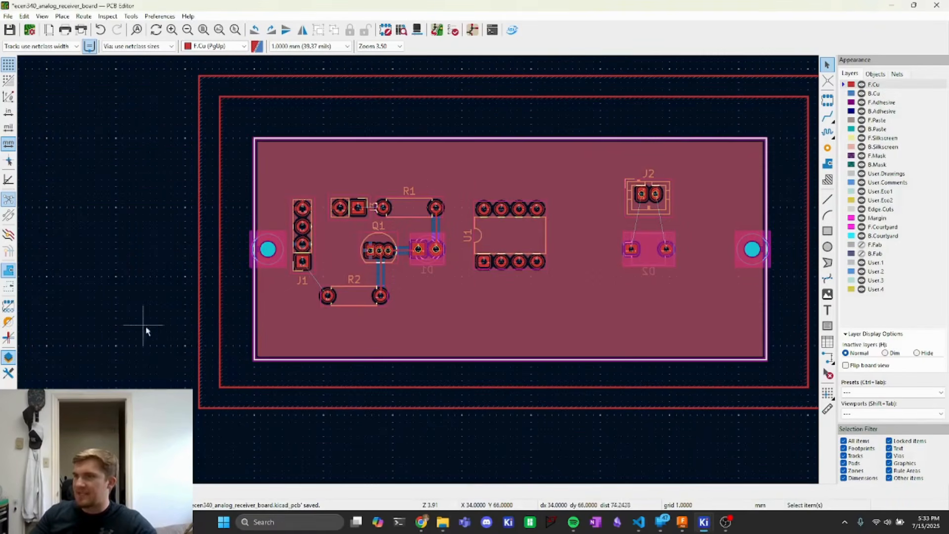
scroll(212, 339, "up", 8)
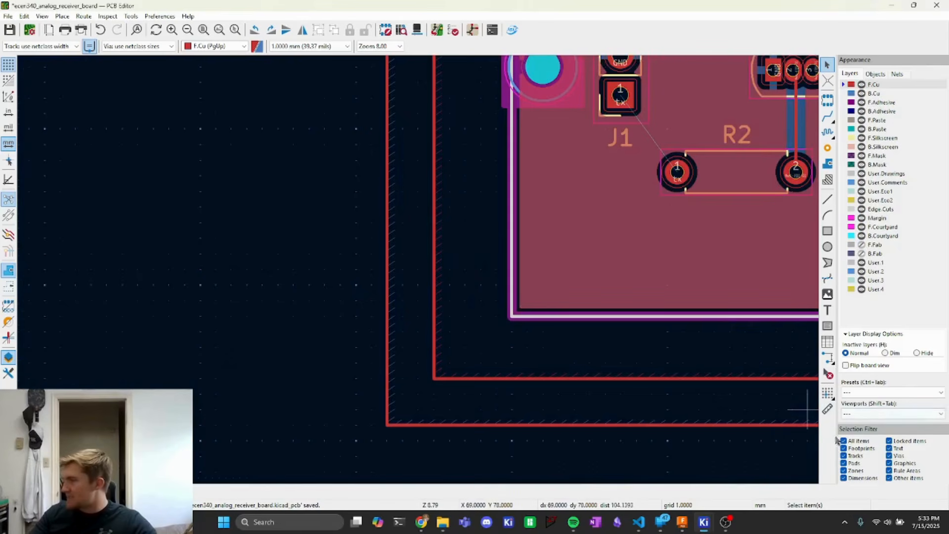
- Try selecting the outer rectangle outline with the selection filter limited to graphics
left_click_drag(467, 320, 358, 331)
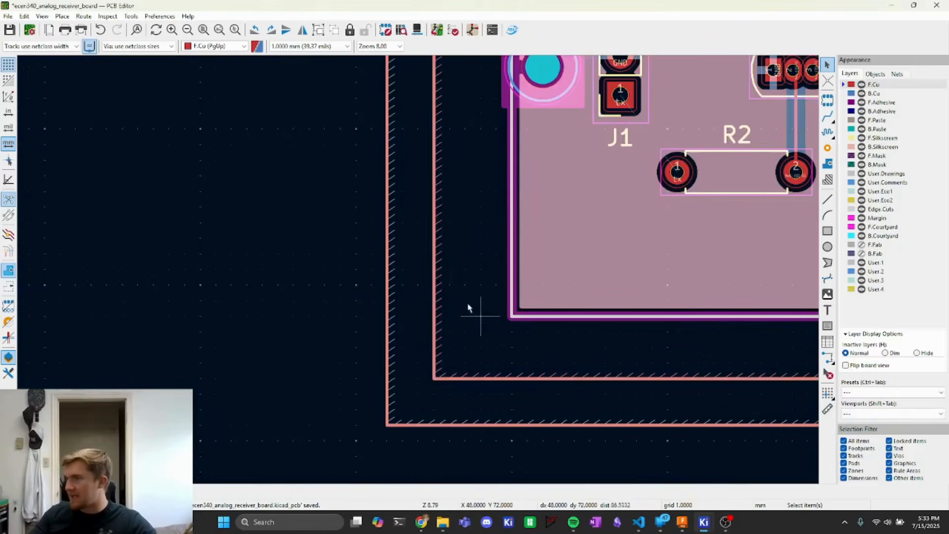
left_click(327, 284)
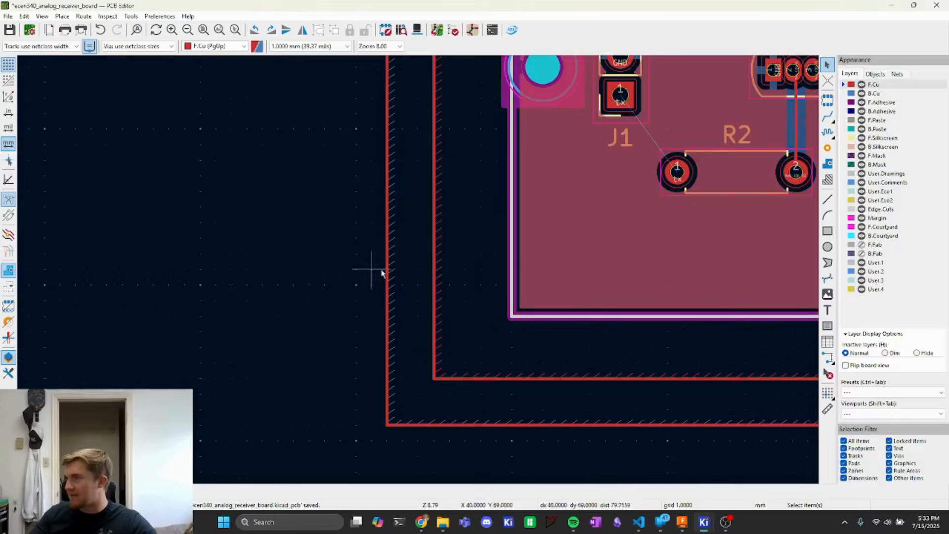
left_click(844, 441)
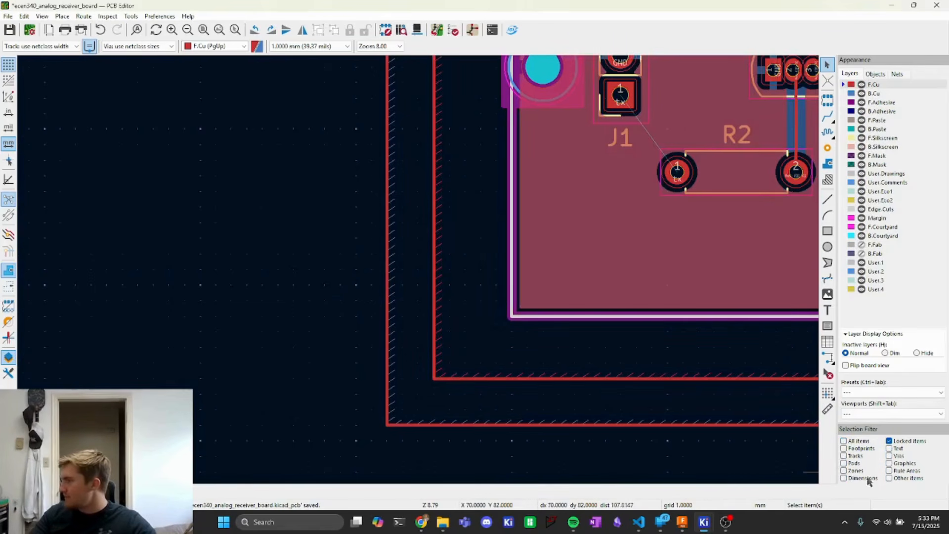
left_click(889, 464)
left_click(386, 283)
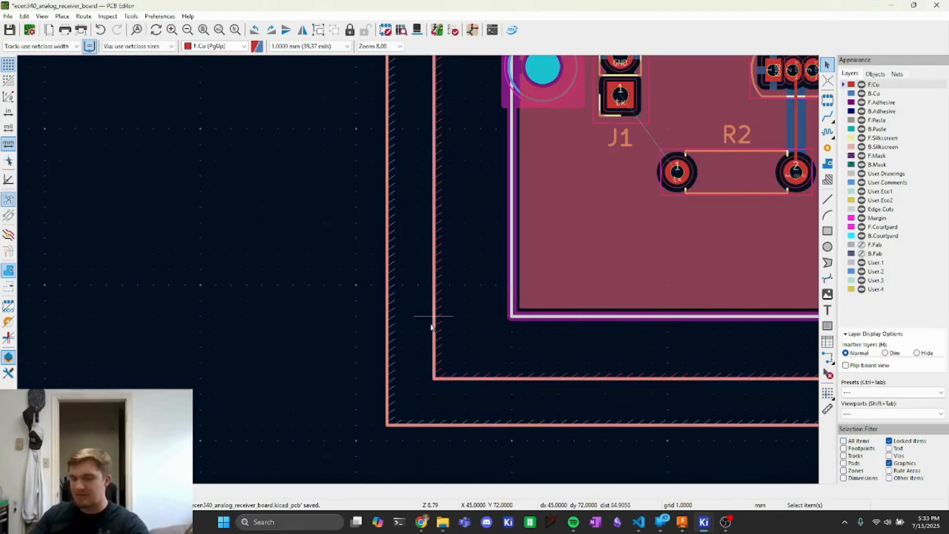
key("Escape")
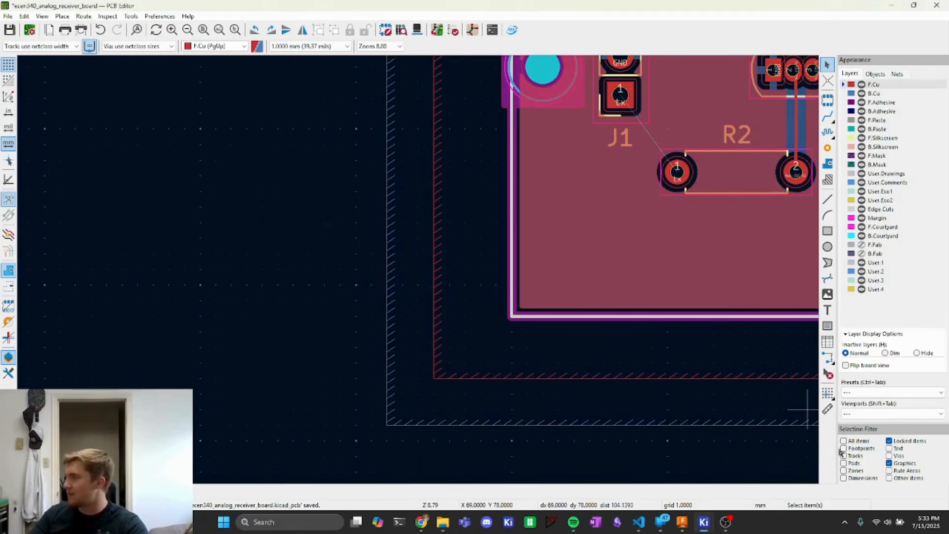
- Re-enable all item types in the selection filter except locked items
left_click(843, 440)
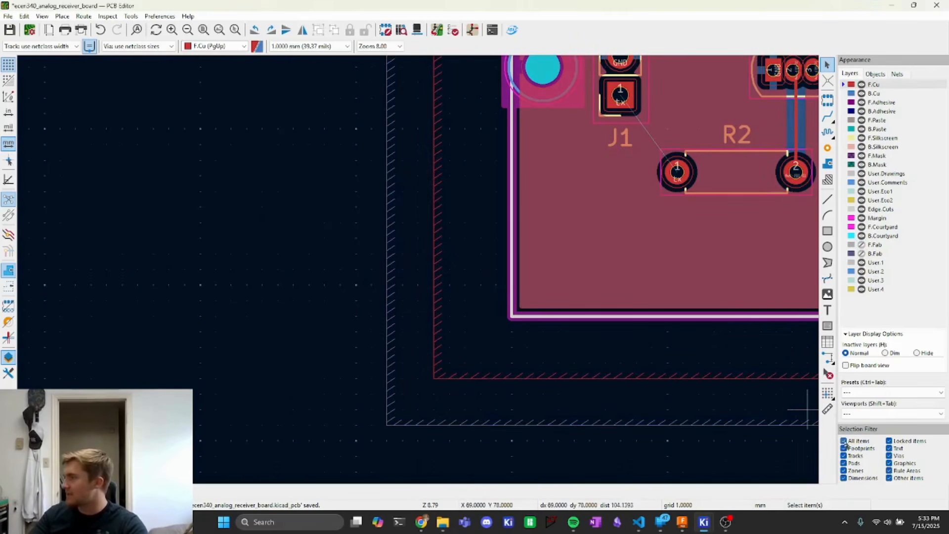
left_click(889, 441)
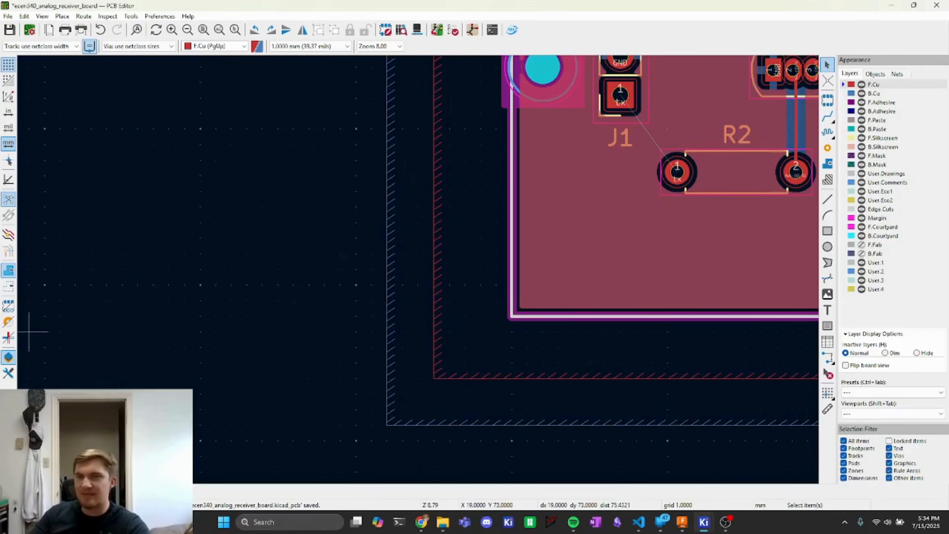
scroll(244, 318, "down", 3)
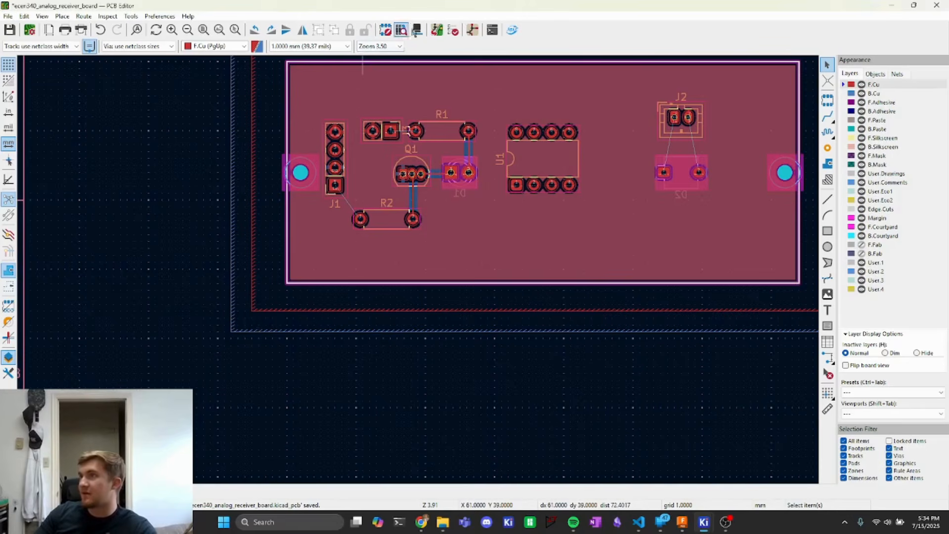
- Run the design rules check and step through each entry in the unconnected items list
left_click(454, 30)
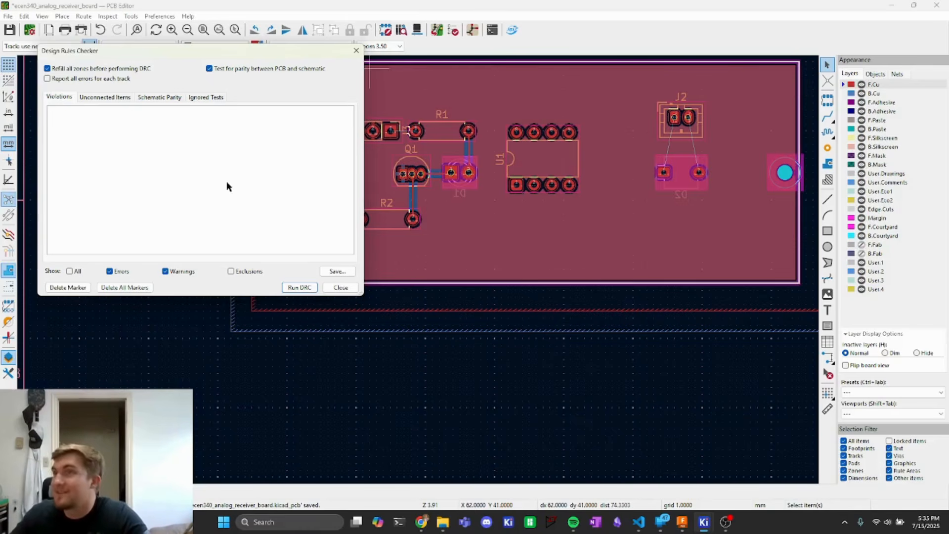
left_click(298, 287)
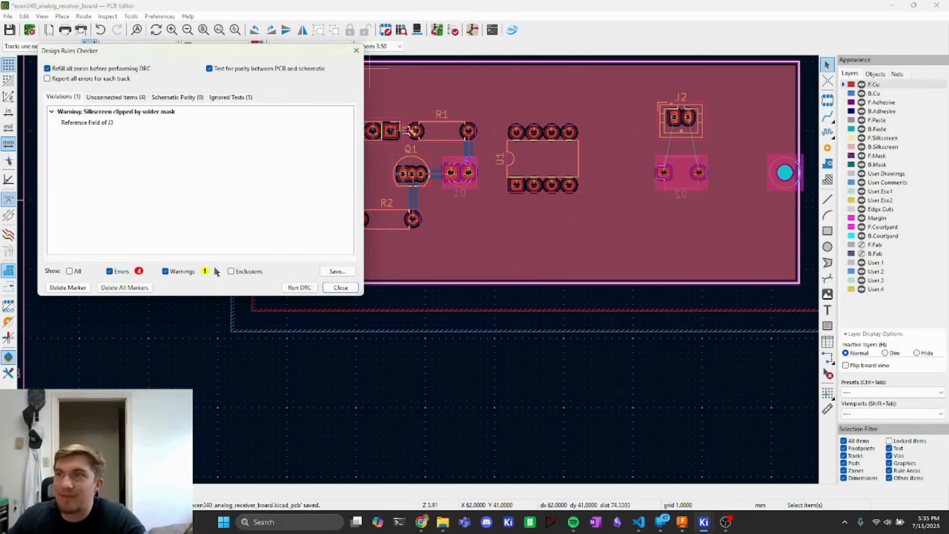
left_click(115, 97)
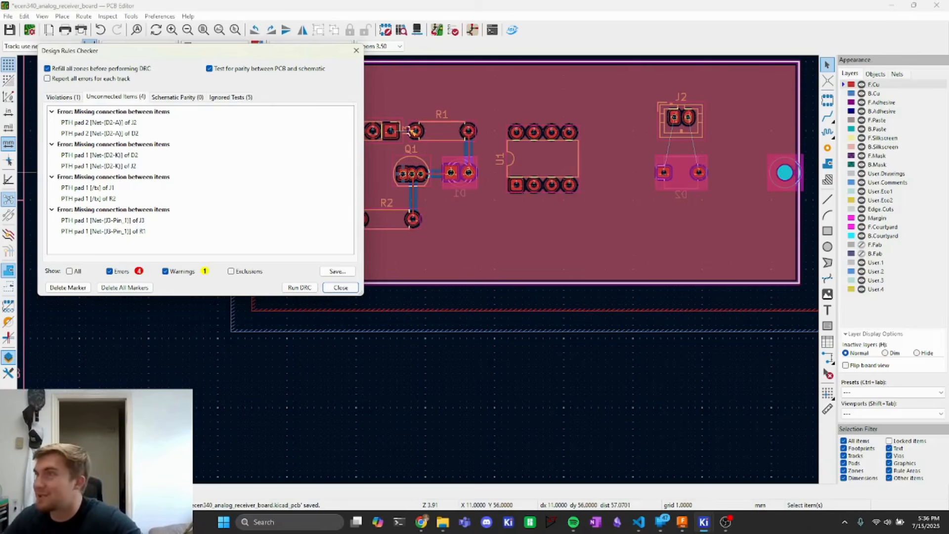
left_click(109, 124)
left_click(113, 134)
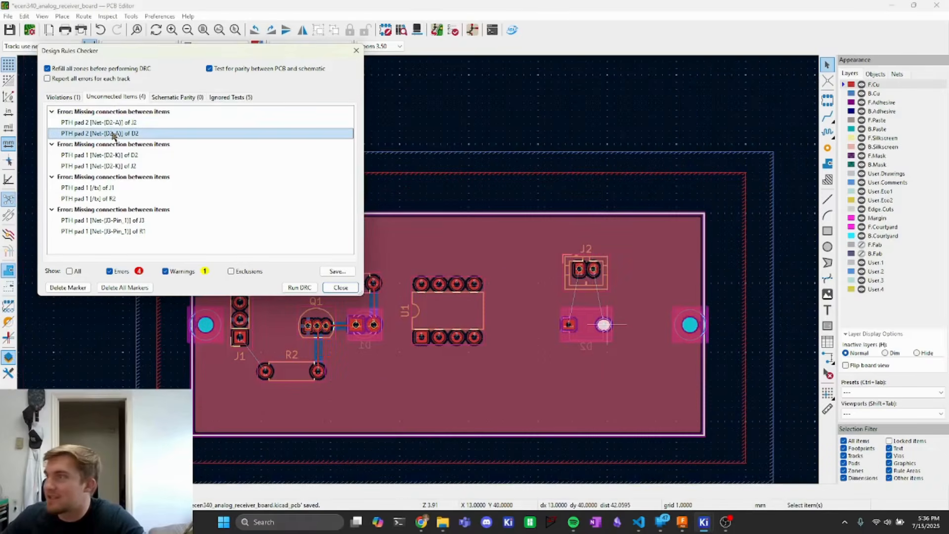
left_click(101, 156)
left_click(102, 166)
left_click(89, 187)
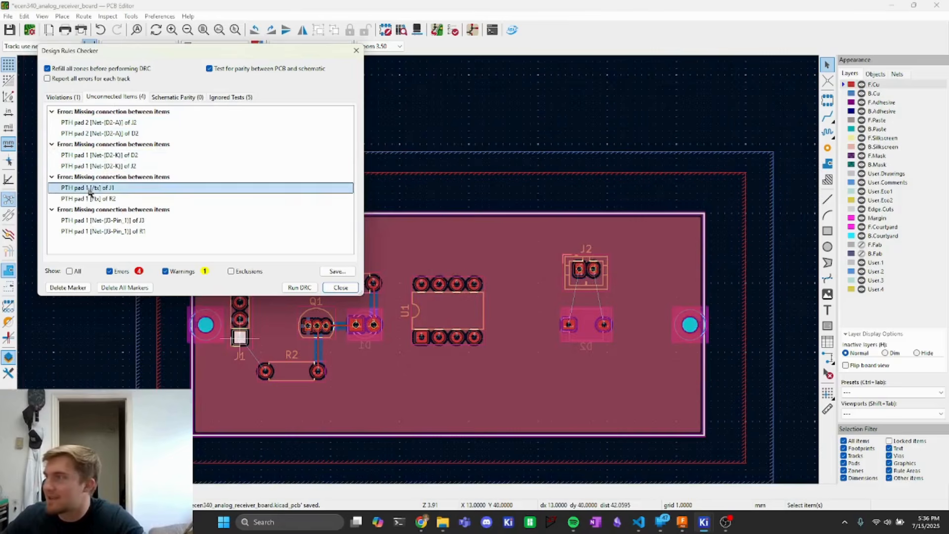
left_click(93, 199)
left_click(94, 220)
left_click(99, 231)
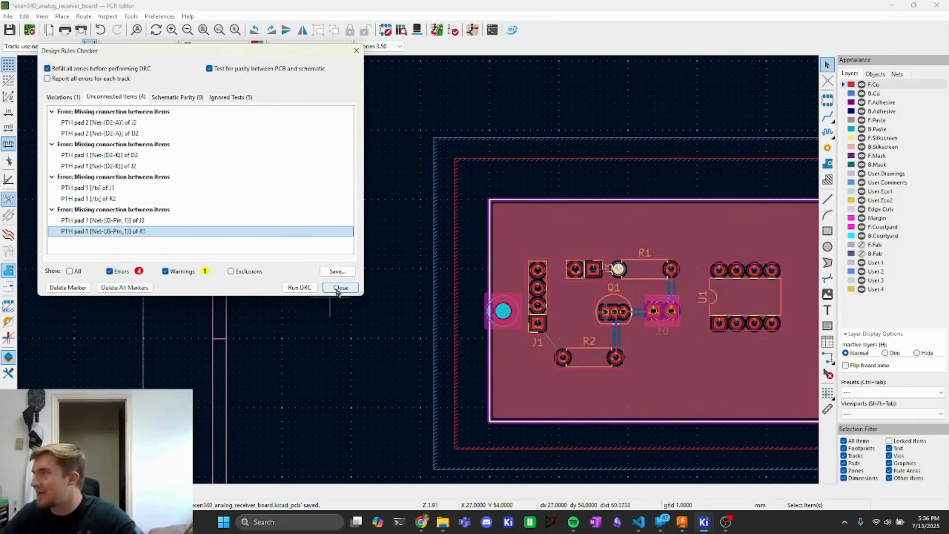
- Route F.Cu tracks connecting J2's two pins to the anode and cathode pads of D2
left_click(120, 123)
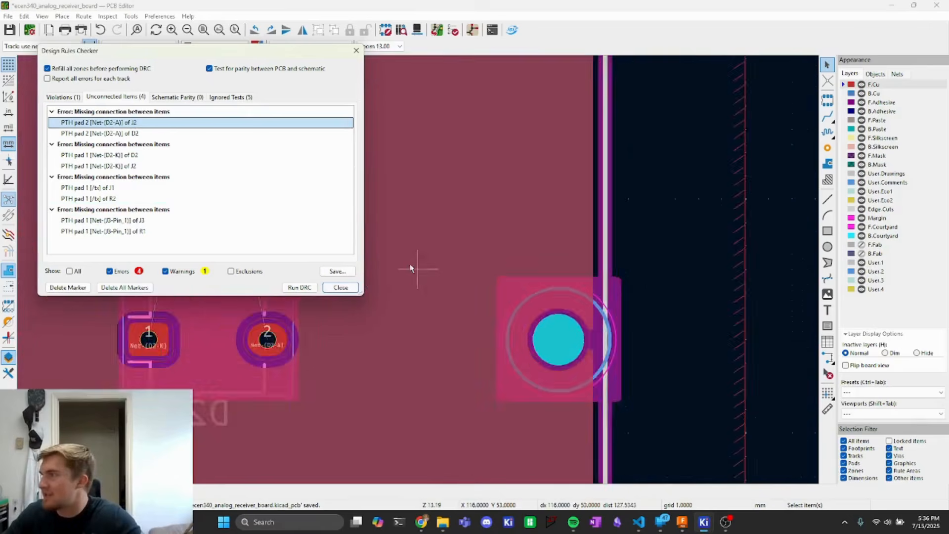
scroll(410, 269, "down", 4)
middle_click_drag(407, 248, 534, 262)
left_click(464, 246)
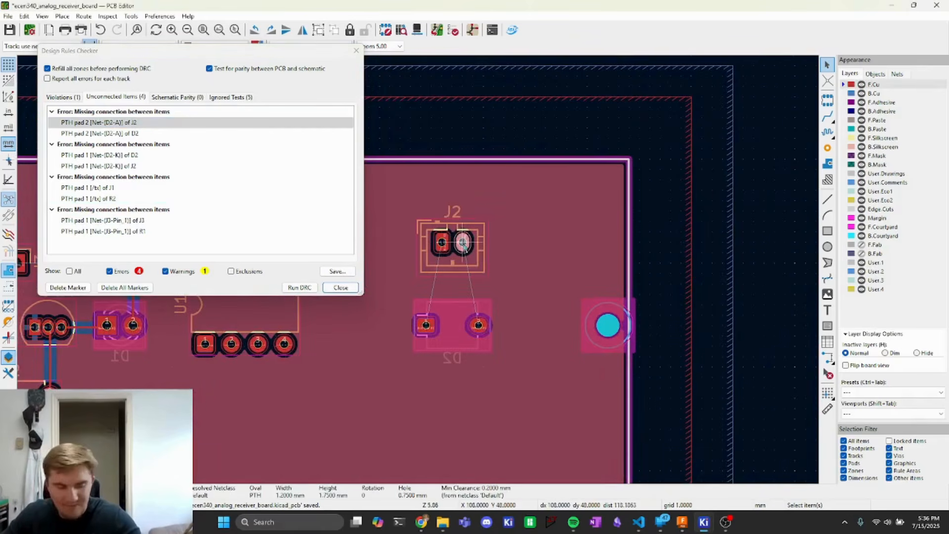
key("x")
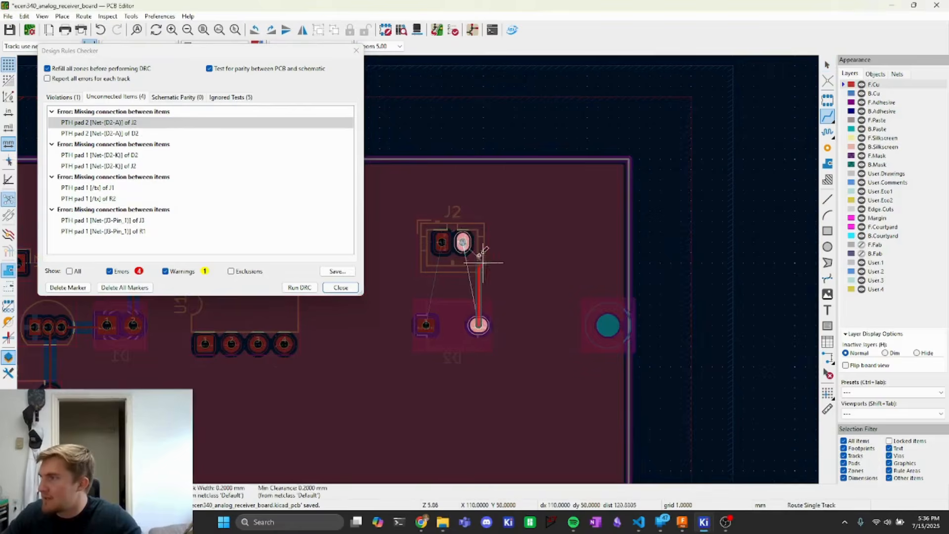
left_click(463, 242)
left_click(441, 243)
left_click(426, 324)
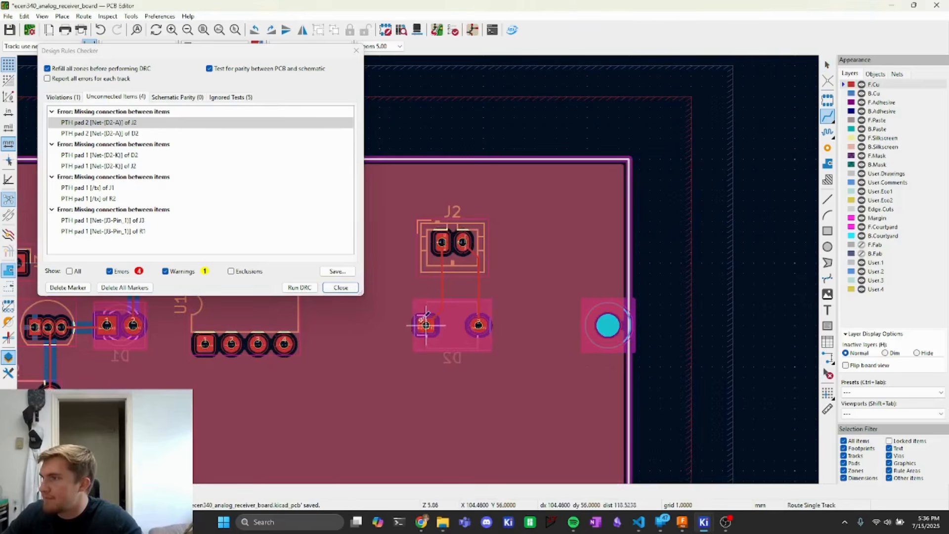
left_click(84, 156)
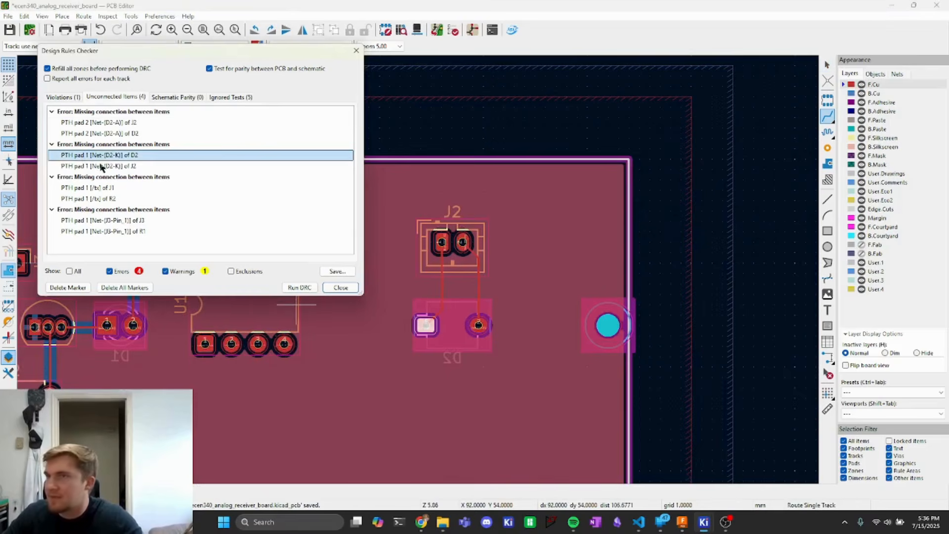
- Route an F.Cu track from J1's pad 1 (tx net) to the matching pad of R2
left_click(99, 189)
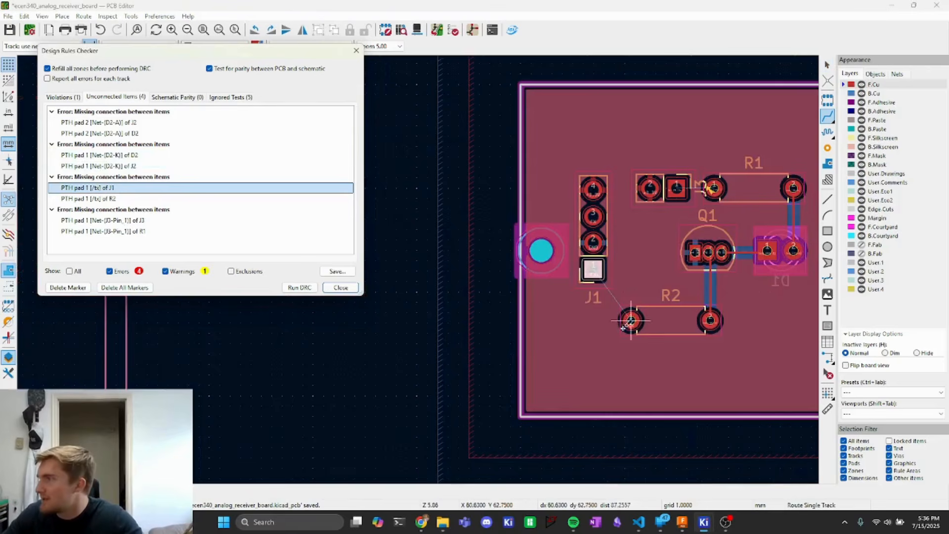
left_click(593, 270)
left_click(632, 320)
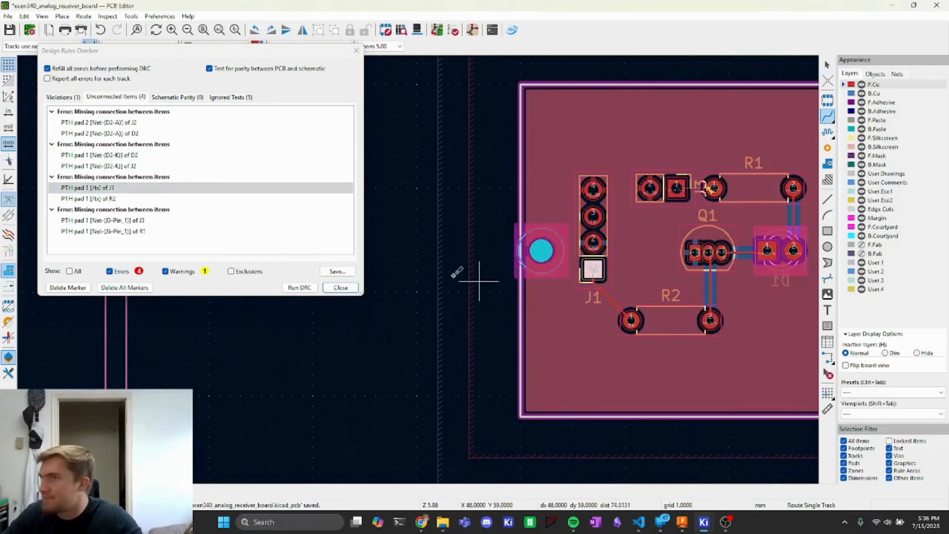
- Route an F.Cu track connecting J3's pin 1 to pad 1 of R1
left_click(120, 220)
left_click(676, 188)
left_click(714, 188)
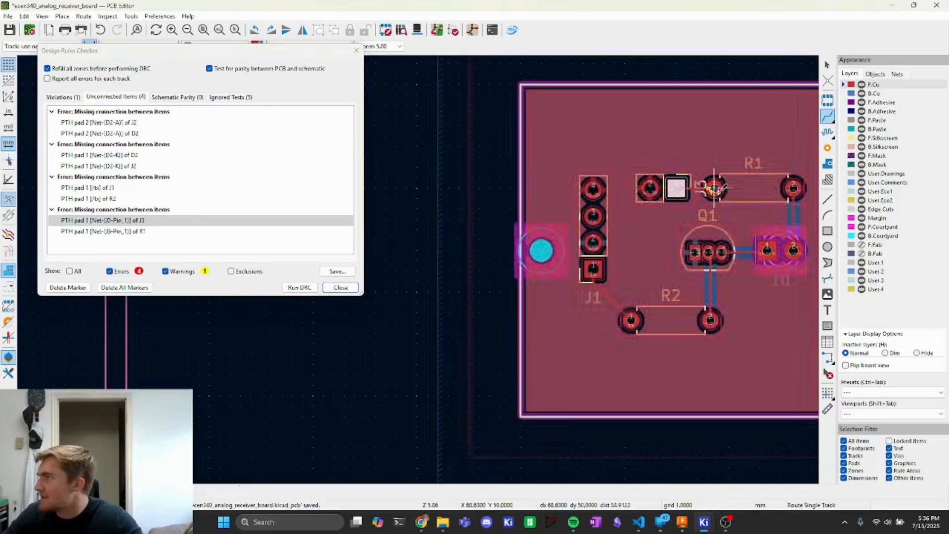
- Re-run the design rules check and review the unconnected items and violations lists
left_click(299, 288)
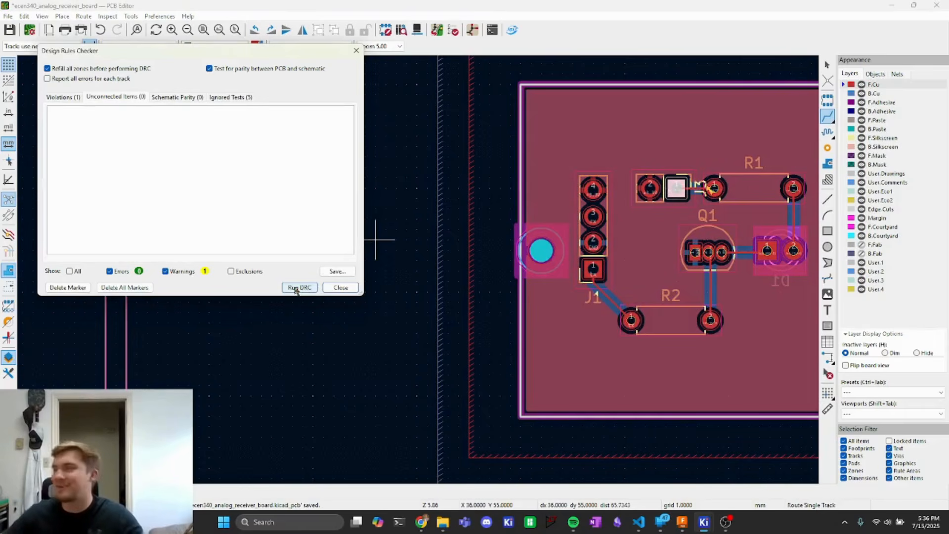
key("Escape")
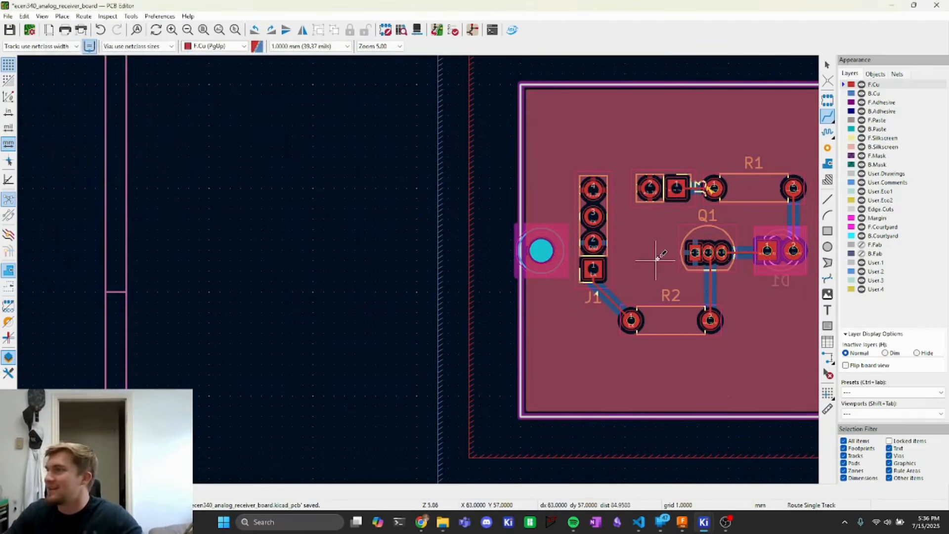
left_click(453, 29)
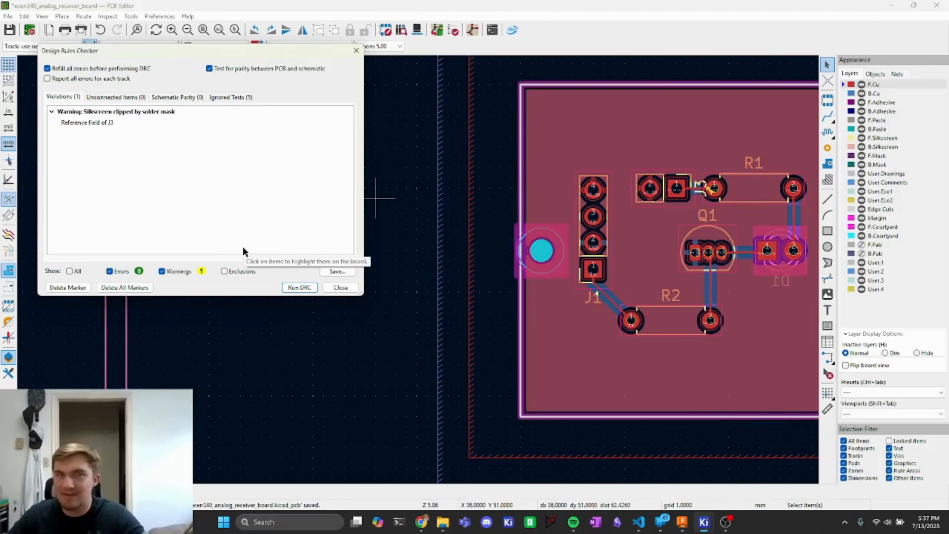
left_click(118, 98)
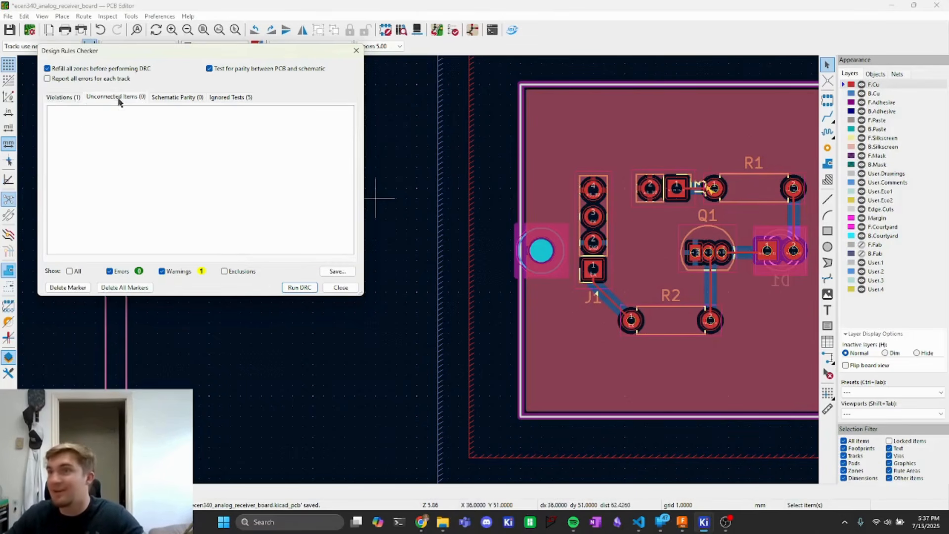
left_click(76, 98)
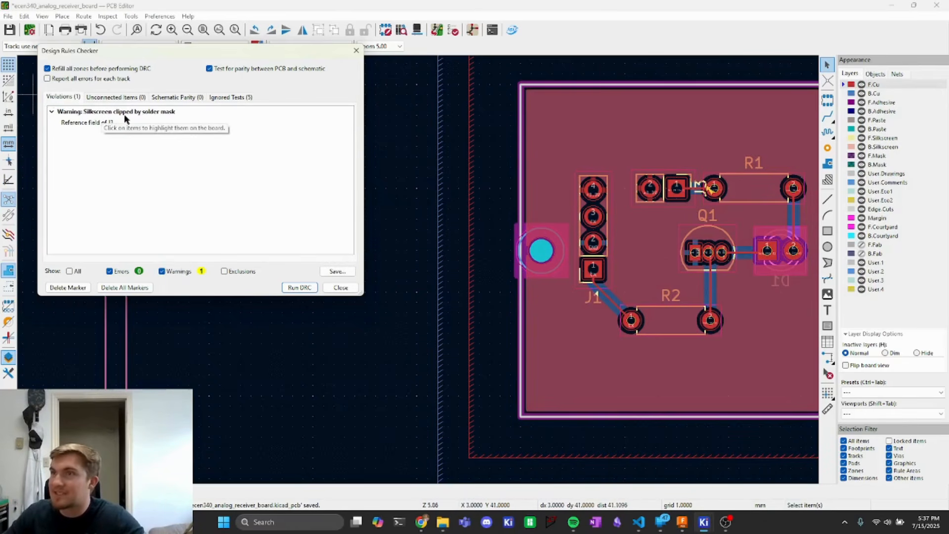
- Move and rotate J3's reference designator so it no longer sits on the solder mask opening
middle_click_drag(738, 282, 576, 374)
scroll(452, 350, "up", 2)
scroll(428, 285, "down", 1)
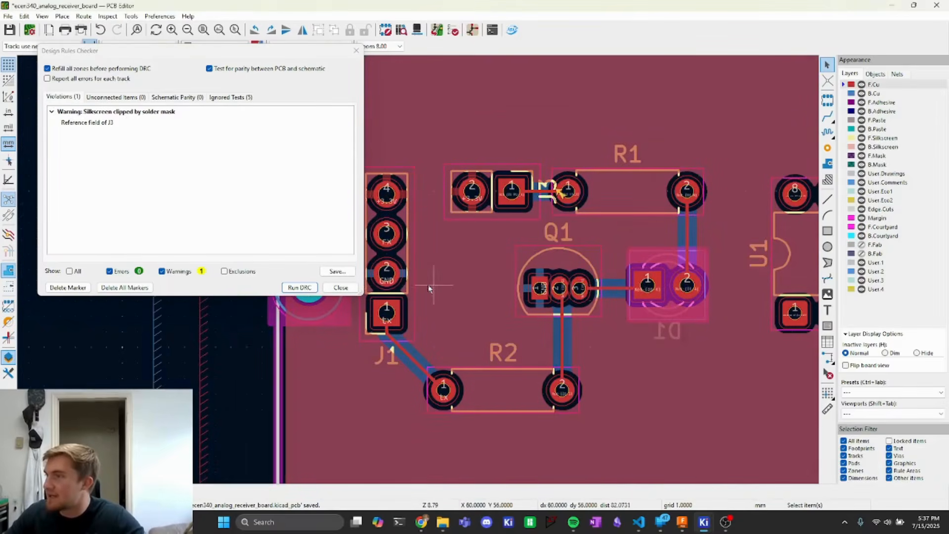
left_click(548, 187)
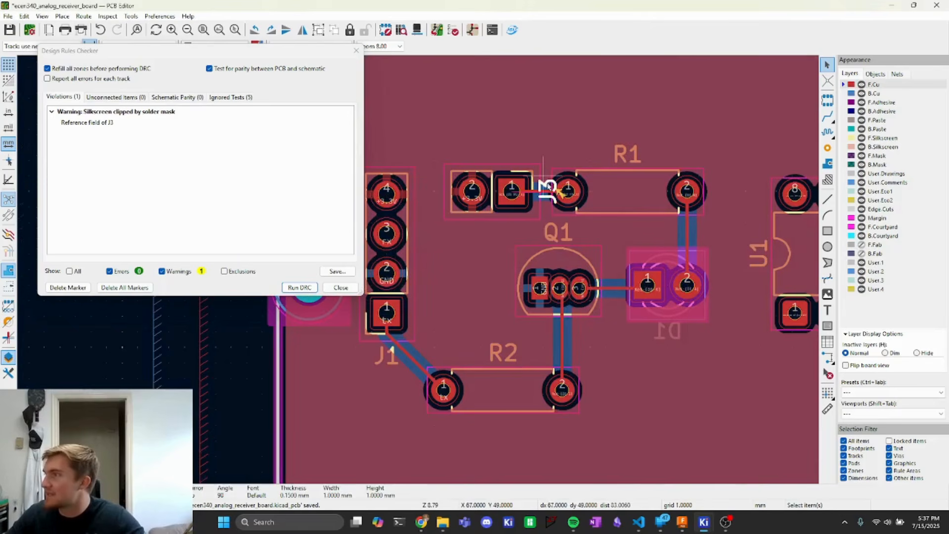
scroll(552, 192, "up", 5)
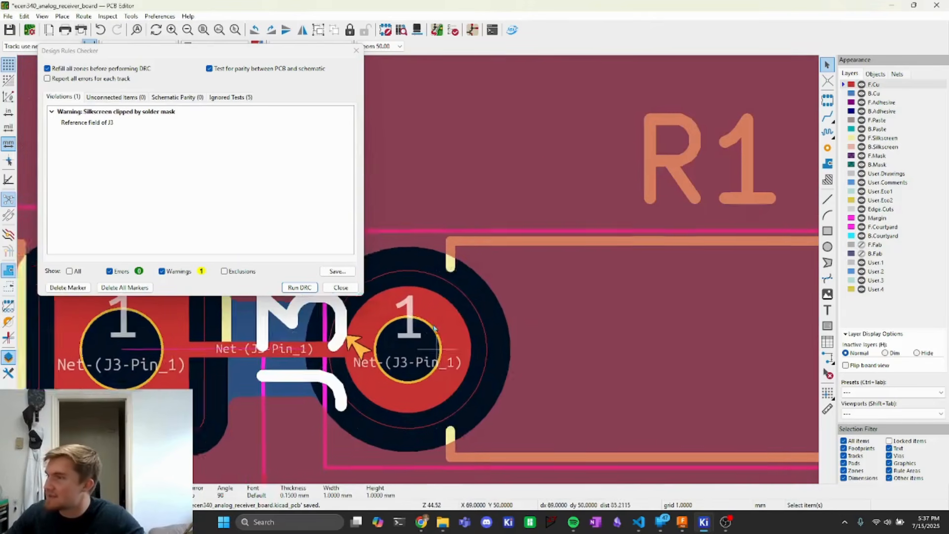
middle_click_drag(434, 329, 602, 336)
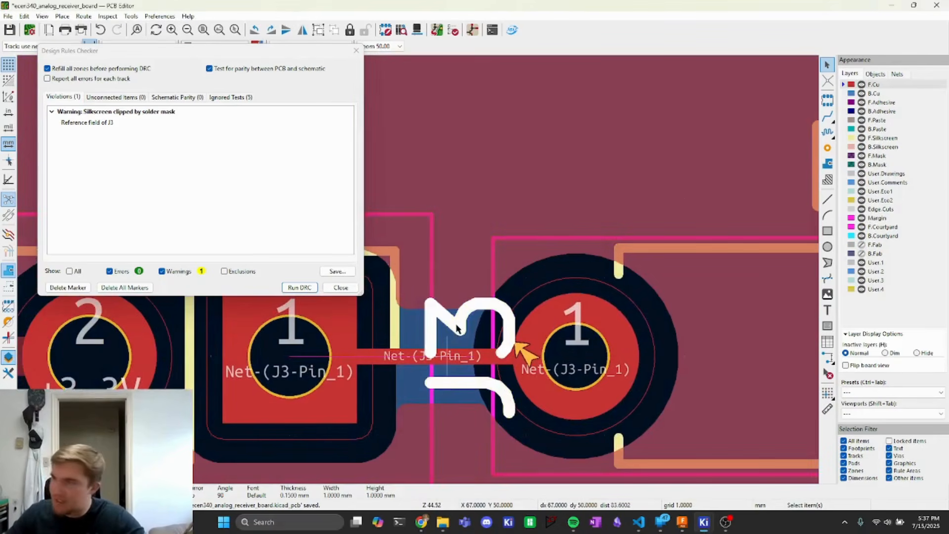
middle_click_drag(457, 328, 580, 307)
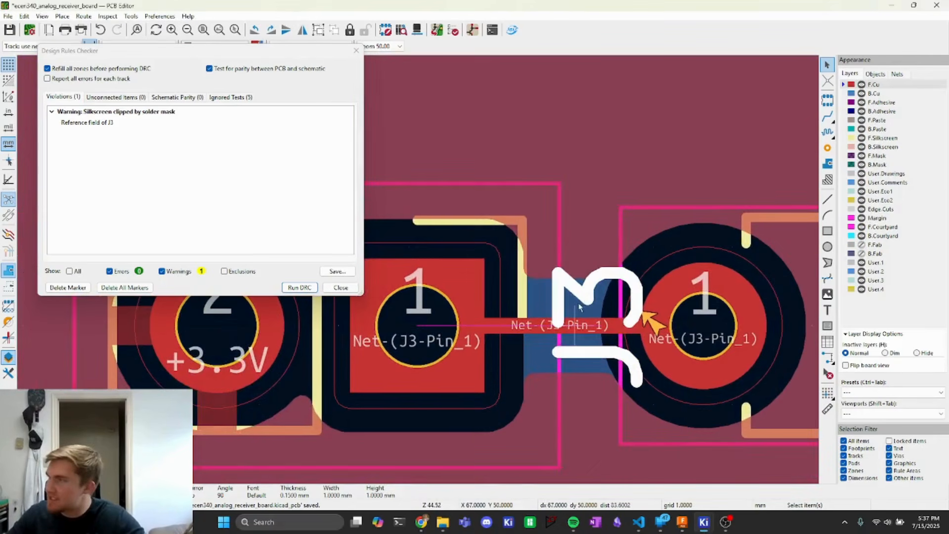
key("m")
scroll(498, 240, "down", 1)
middle_click_drag(426, 222, 632, 257)
key("r")
left_click(520, 226)
- Run the design rules check again and close the checker
scroll(547, 280, "up", 5)
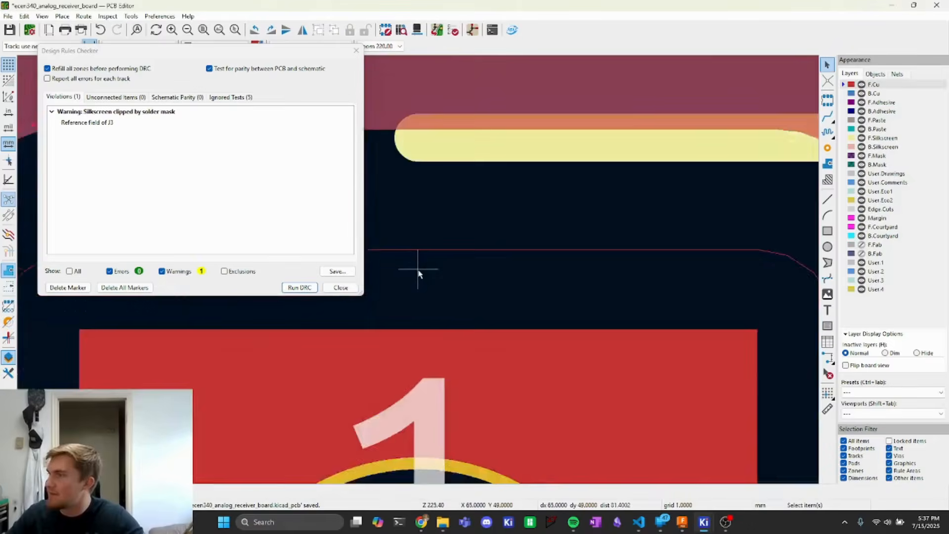
scroll(417, 271, "down", 10)
scroll(419, 274, "down", 7)
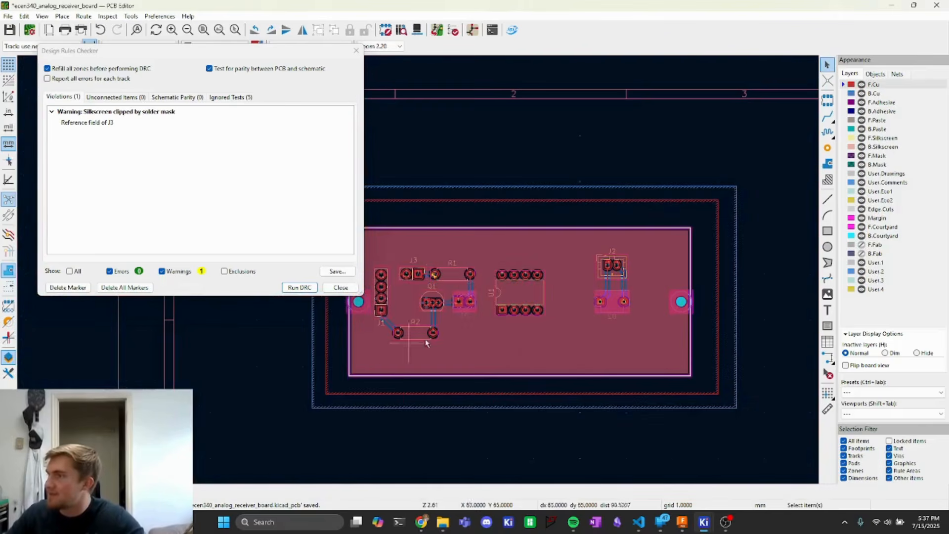
left_click(300, 288)
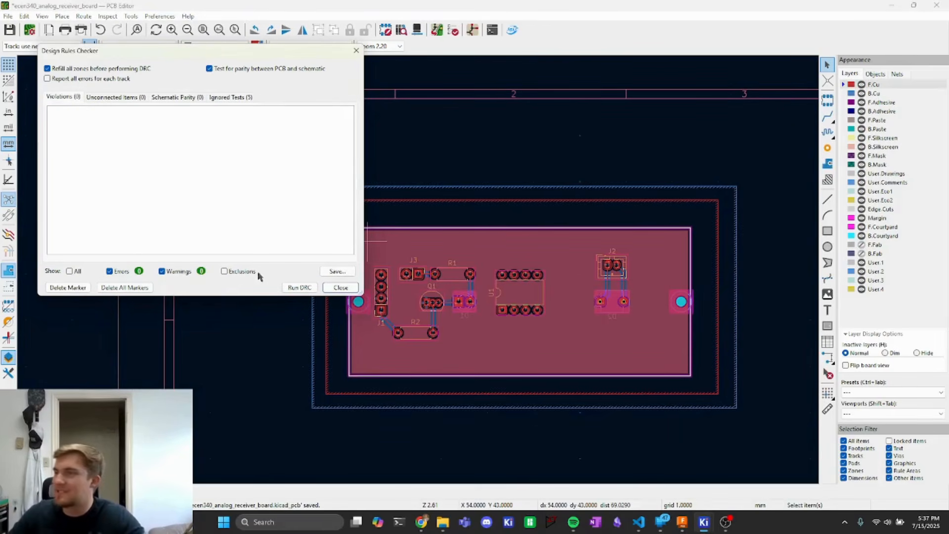
left_click(341, 288)
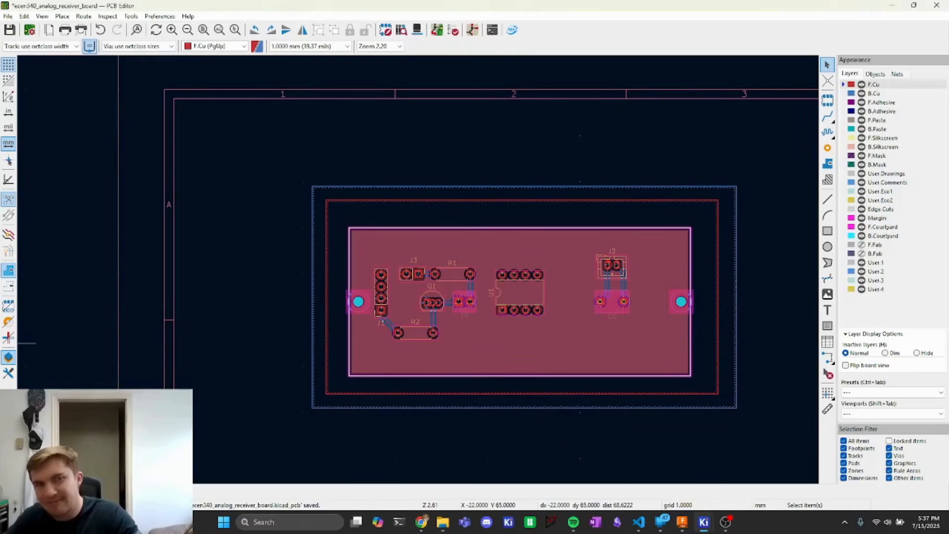
- Open the 3D viewer and orbit the board to inspect the assembled components
left_click(417, 30)
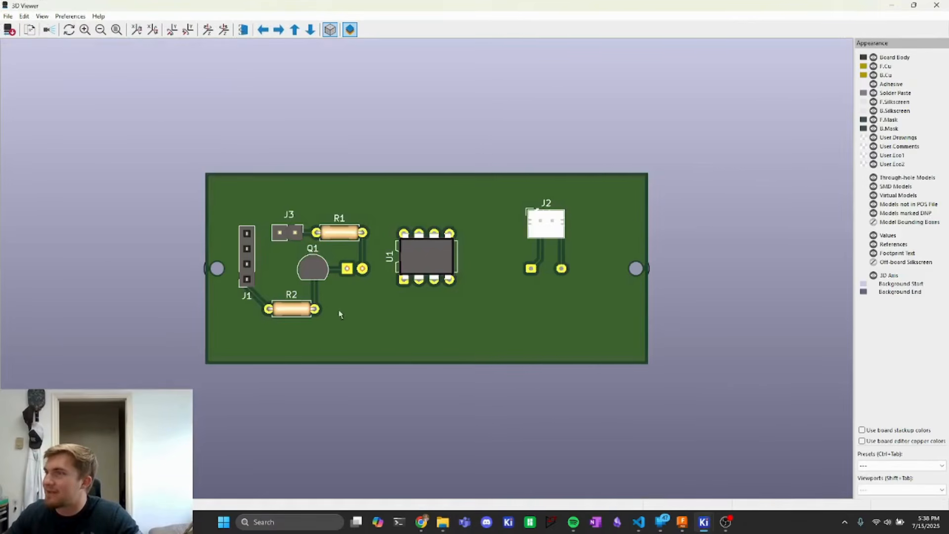
left_click_drag(340, 314, 312, 212)
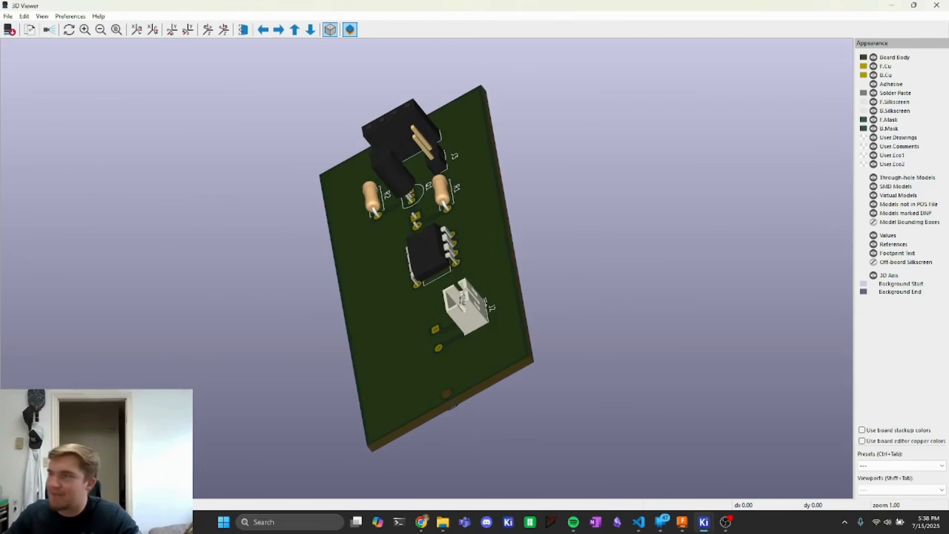
left_click_drag(463, 301, 525, 316)
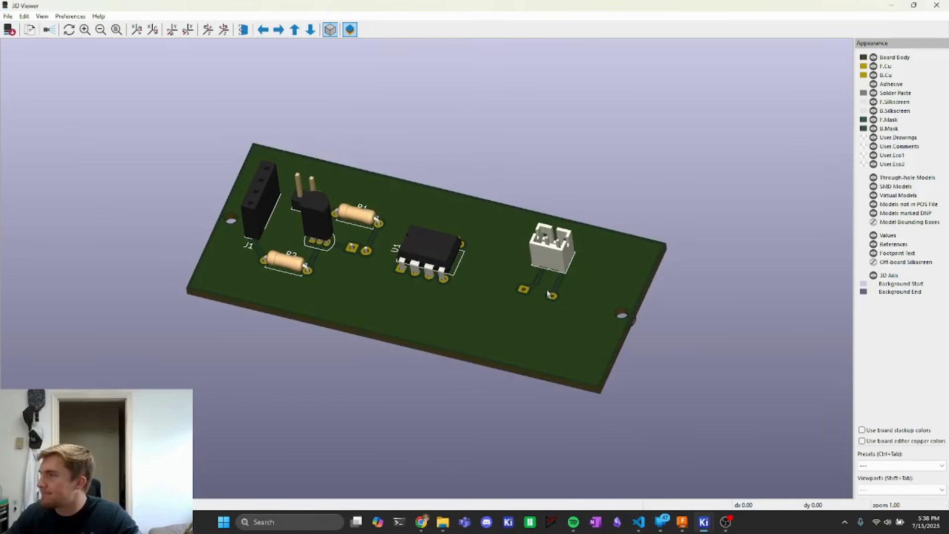
left_click_drag(429, 321, 506, 314)
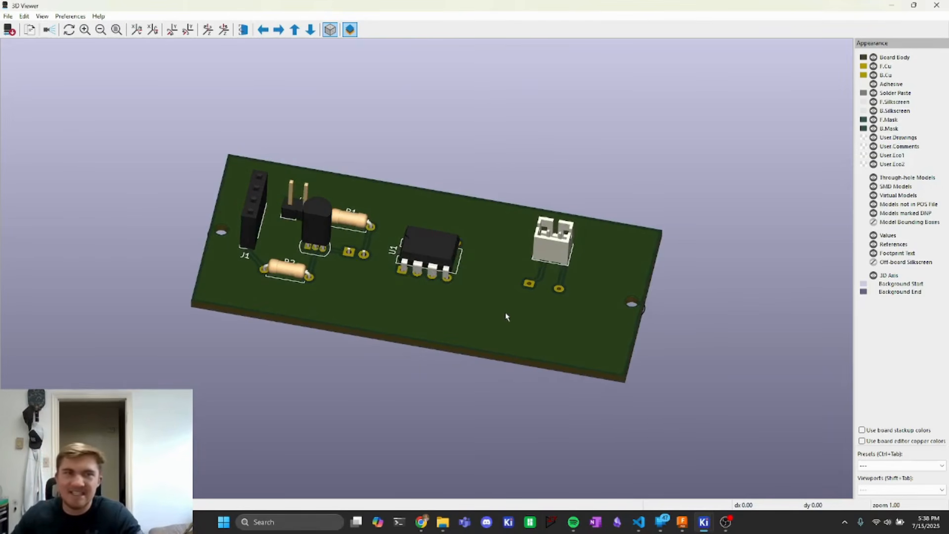
left_click_drag(363, 304, 498, 325)
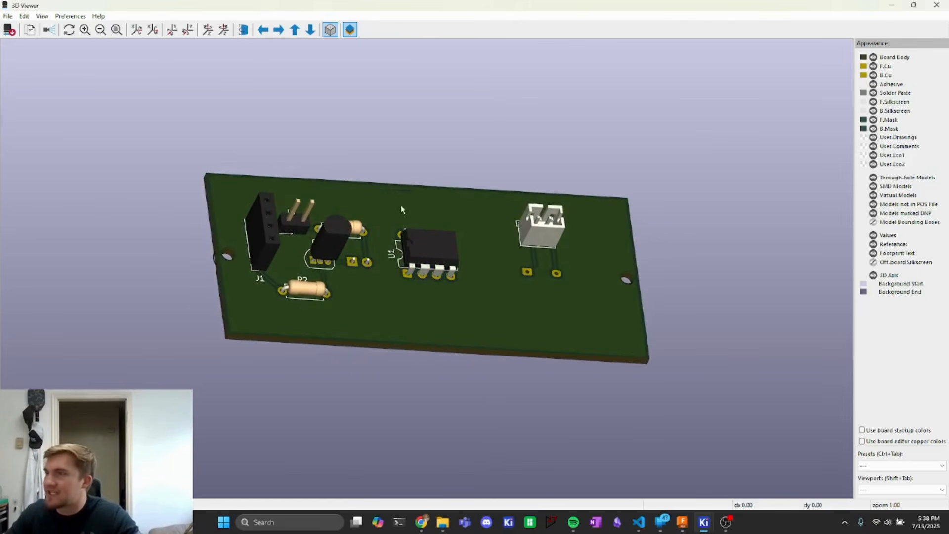
left_click_drag(406, 332, 376, 416)
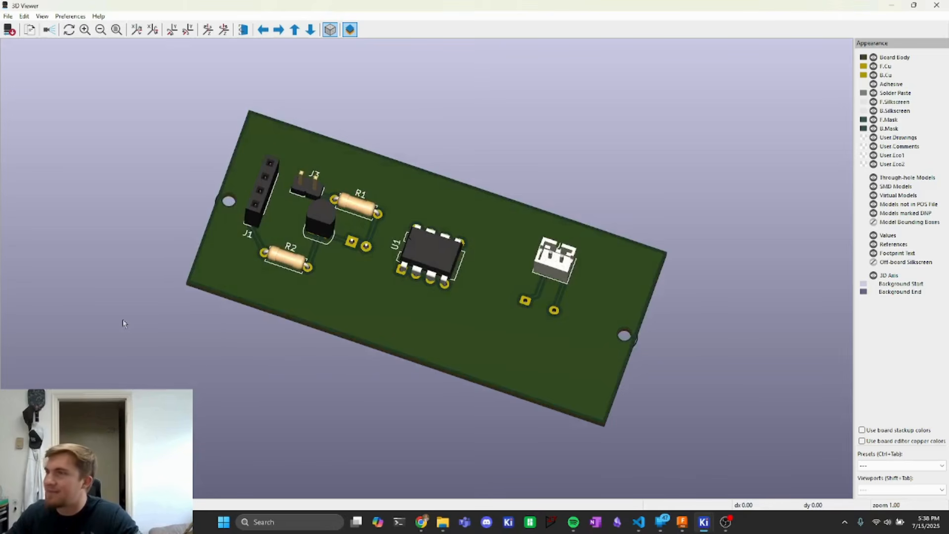